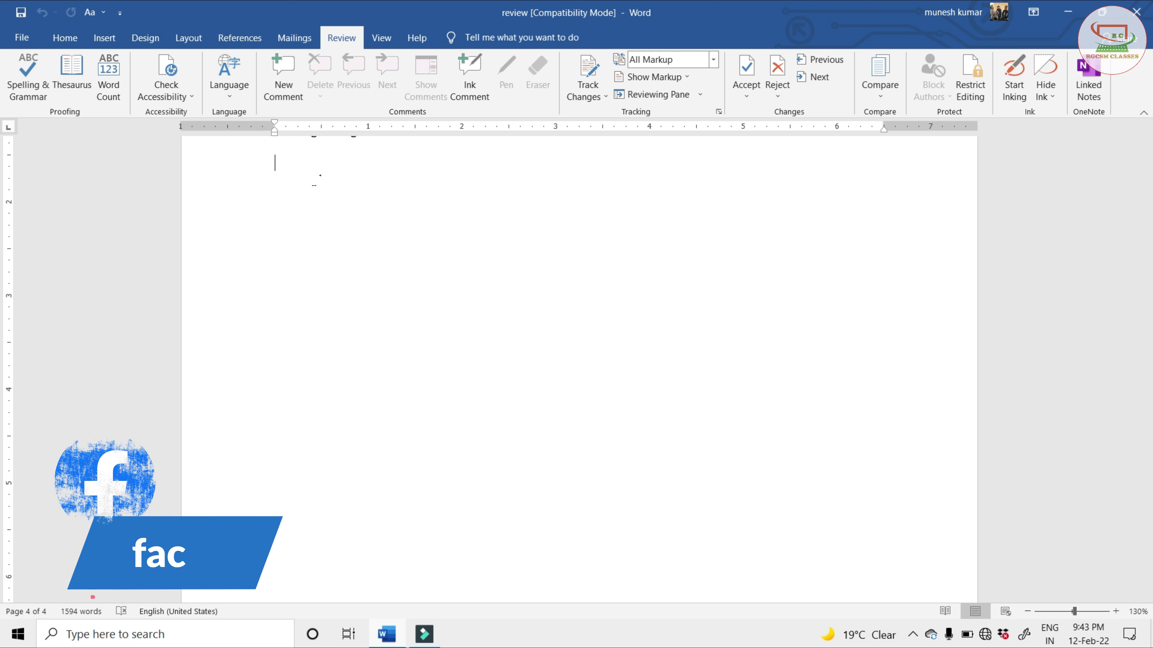
Add three lines at the end of the document reading "Applt", "Compar" and "Name:-"
{"action": "type", "text": "applt"}
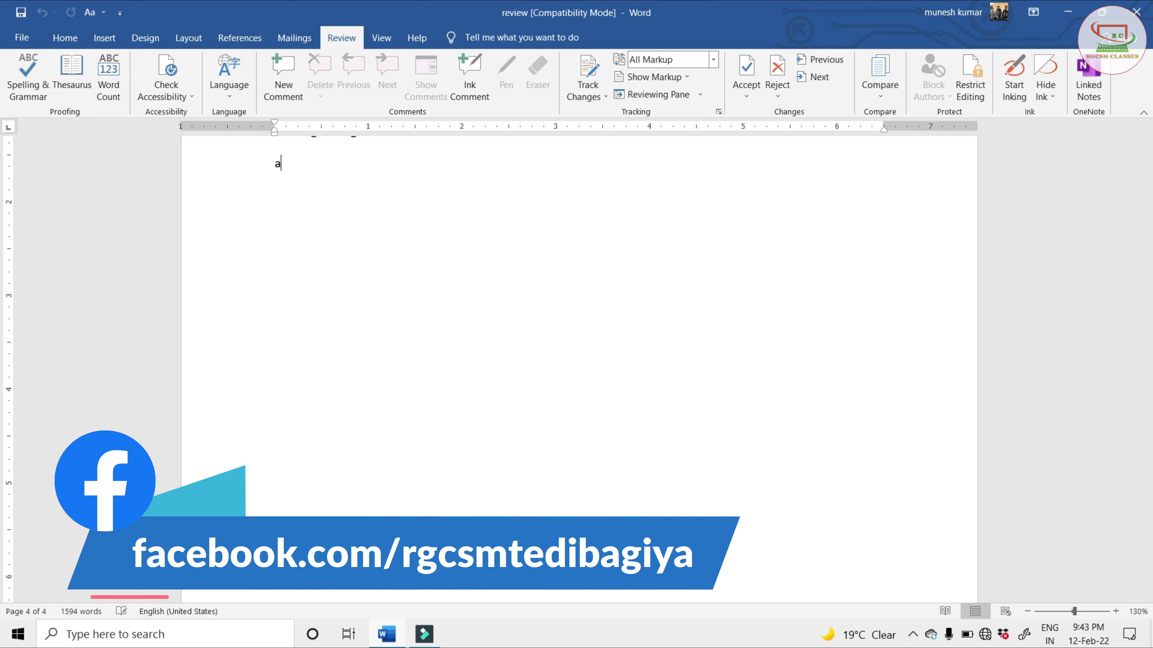
{"action": "key", "text": "Return"}
{"action": "type", "text": "com"}
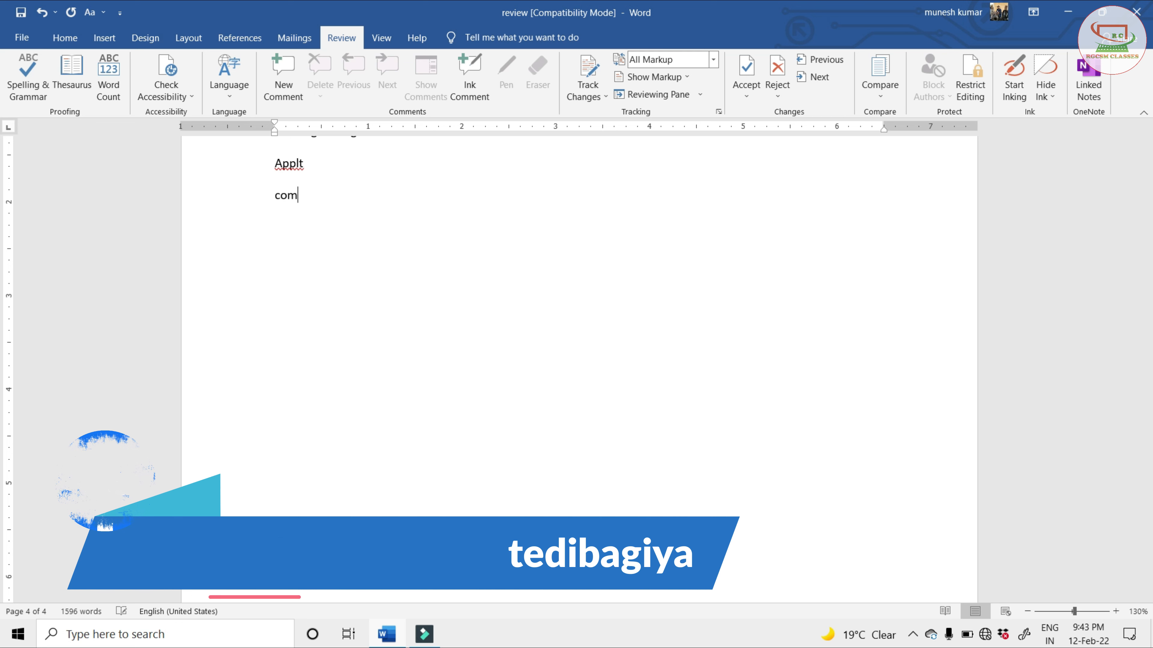
{"action": "type", "text": "par"}
{"action": "key", "text": "Return"}
{"action": "type", "text": "n"}
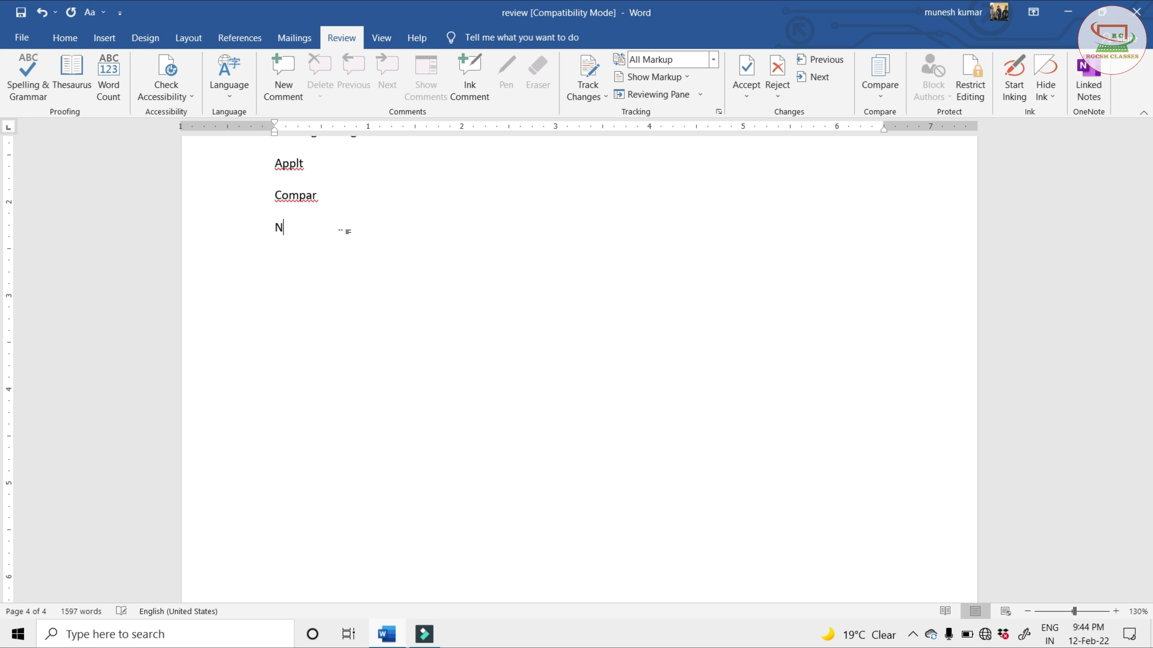
{"action": "type", "text": "ame:-"}
{"action": "key", "text": "Return"}
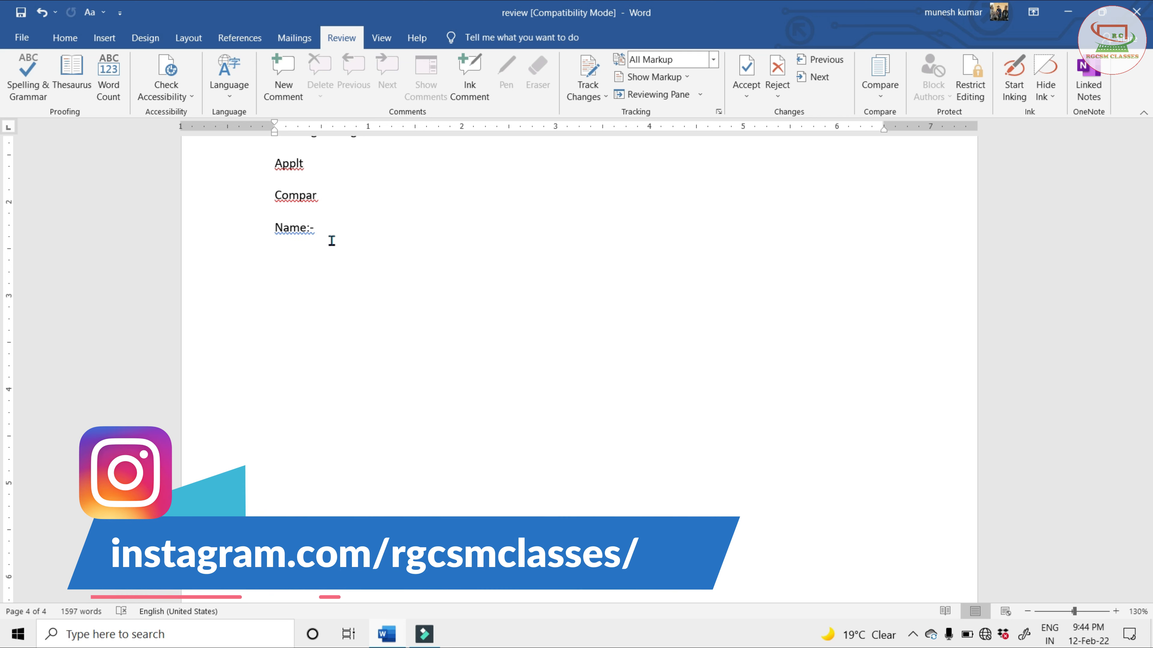
Examine the three new test lines at the end of the document at 210% zoom
{"action": "left_click", "coordinate": [1116, 611]}
{"action": "left_click", "coordinate": [1116, 612]}
{"action": "left_click", "coordinate": [1116, 611]}
{"action": "left_click", "coordinate": [1116, 612]}
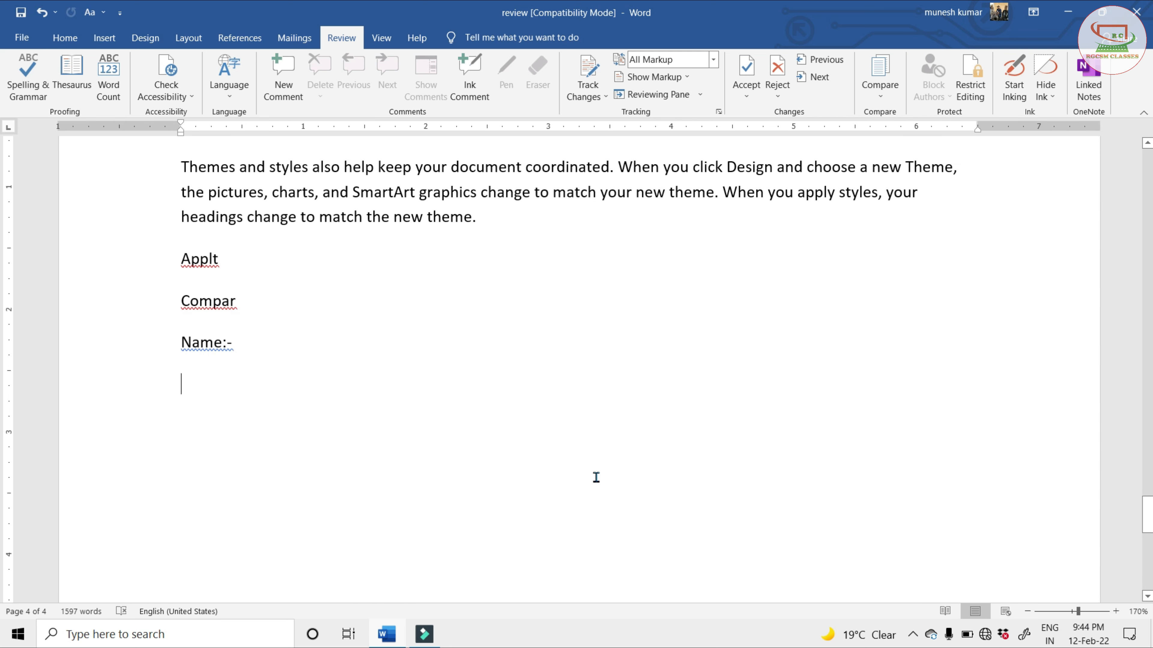
{"action": "left_click", "coordinate": [1116, 612]}
{"action": "left_click", "coordinate": [1116, 612]}
{"action": "left_click", "coordinate": [1116, 612]}
{"action": "left_click", "coordinate": [1116, 611]}
{"action": "scroll", "coordinate": [380, 342], "scroll_direction": "up", "scroll_amount": 3}
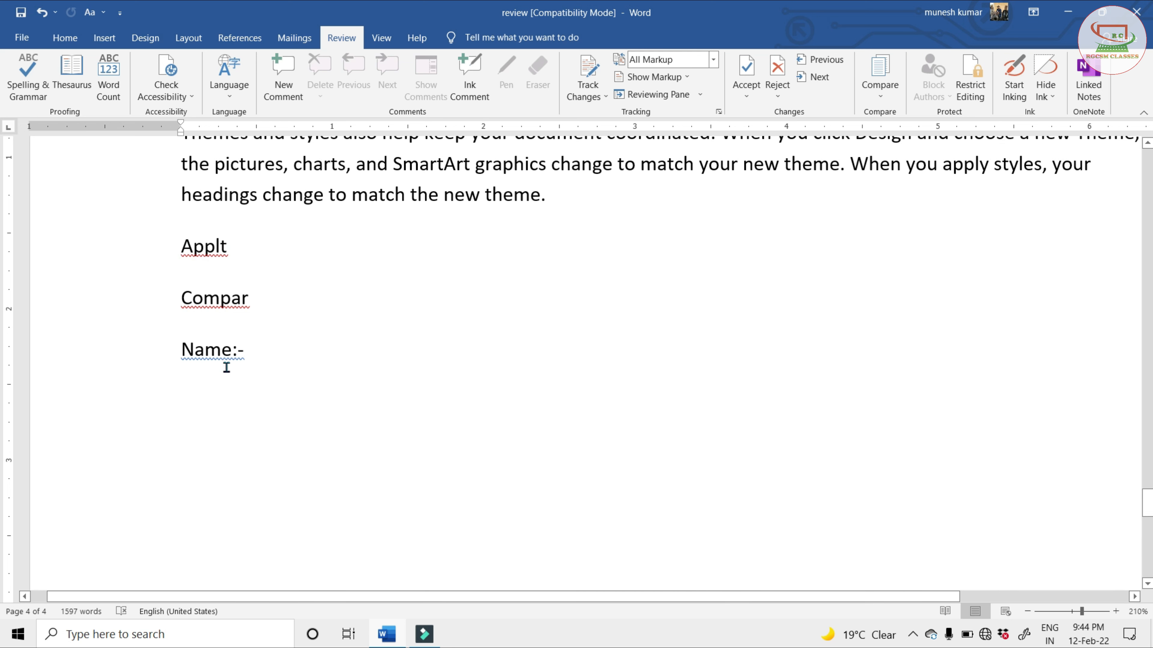
{"action": "left_click", "coordinate": [258, 353]}
{"action": "left_click", "coordinate": [262, 302]}
{"action": "left_click", "coordinate": [251, 353]}
Spell-check the word "Applt", ignore it once, and continue checking the rest of the document
{"action": "left_click_drag", "start_coordinate": [232, 251], "coordinate": [184, 247]}
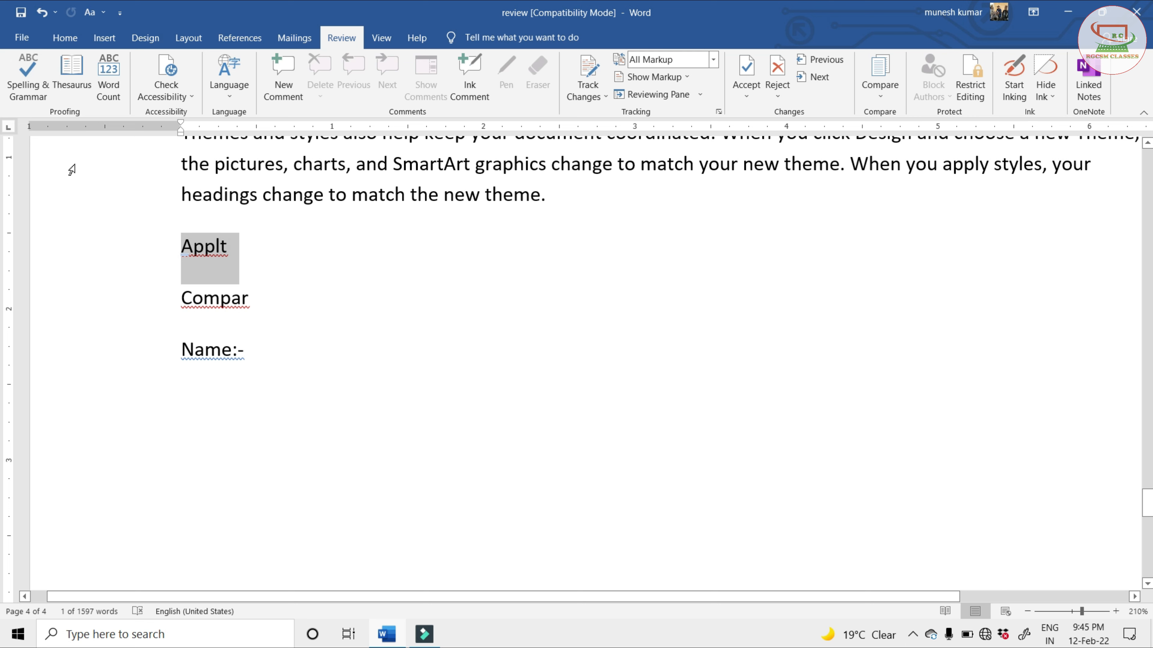
{"action": "left_click", "coordinate": [24, 69]}
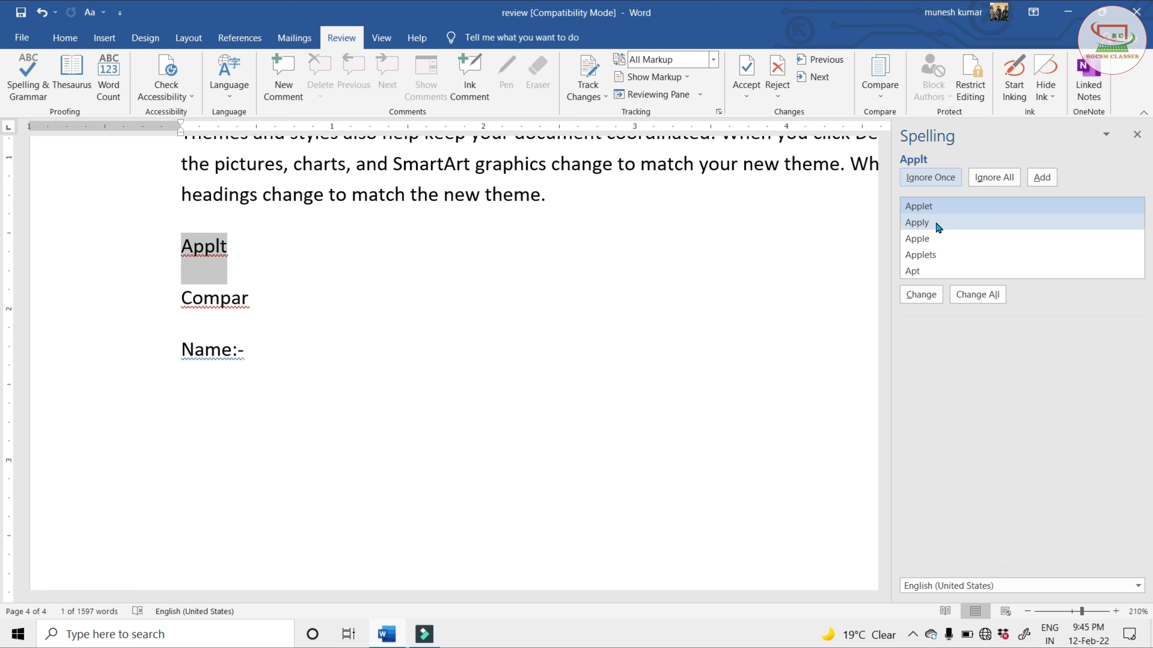
{"action": "left_click", "coordinate": [939, 223]}
{"action": "left_click", "coordinate": [926, 222]}
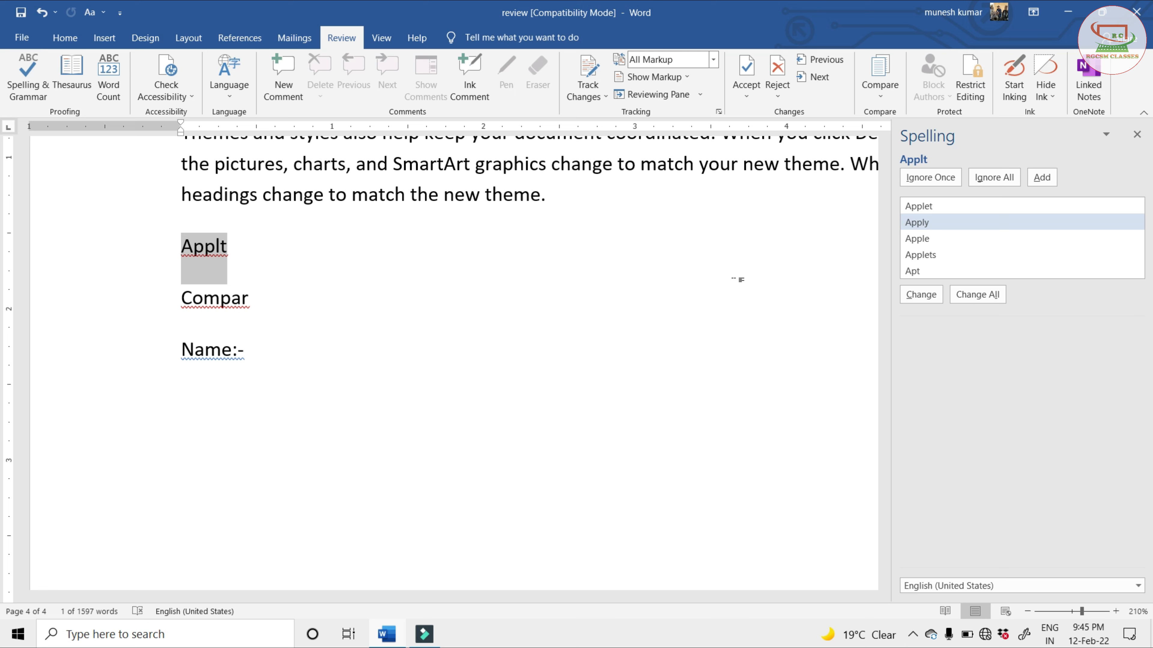
{"action": "left_click", "coordinate": [931, 177]}
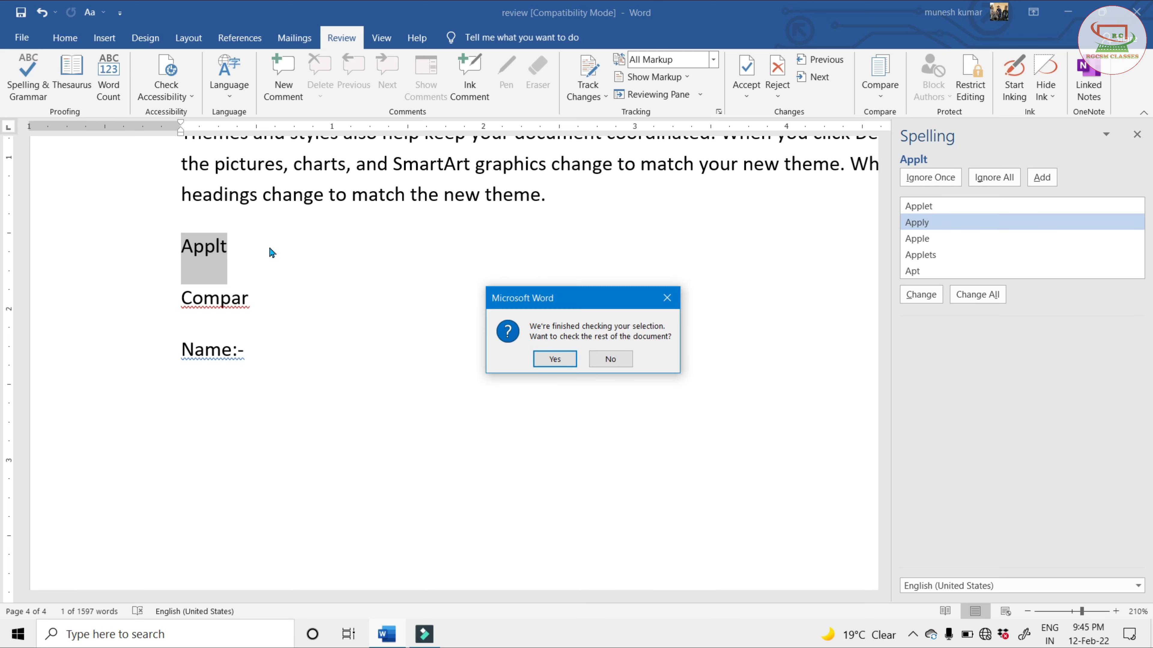
{"action": "left_click", "coordinate": [554, 358]}
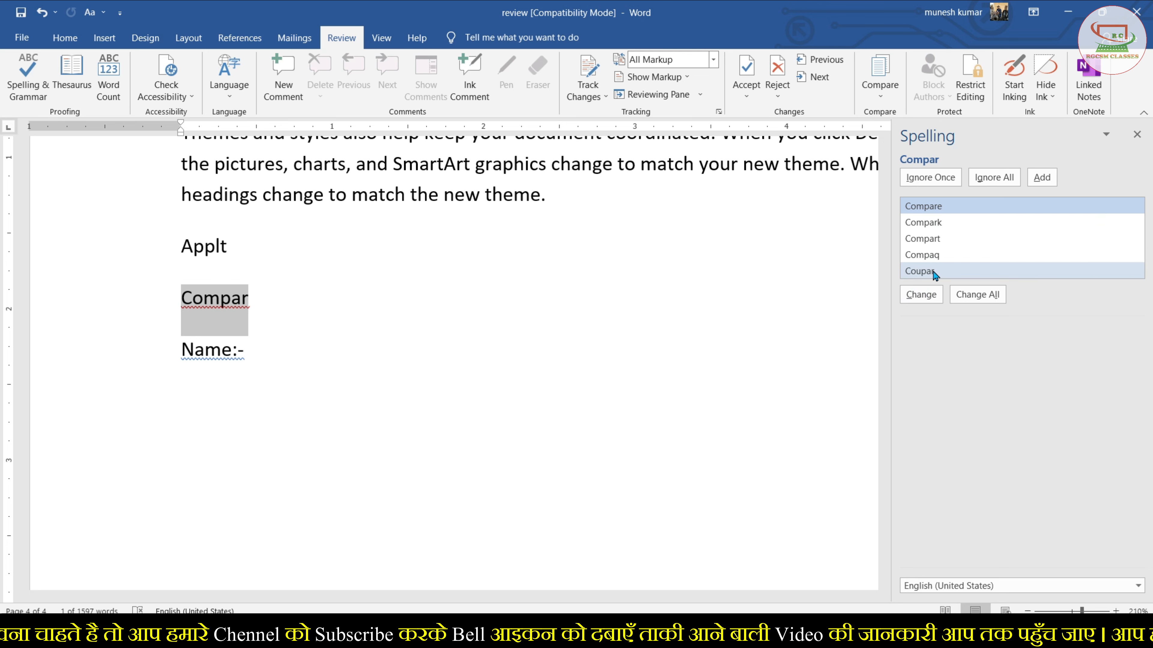
Correct "Compar" to "Compare" and accept the suggested punctuation spacing for "Name:-"
{"action": "left_click", "coordinate": [930, 244]}
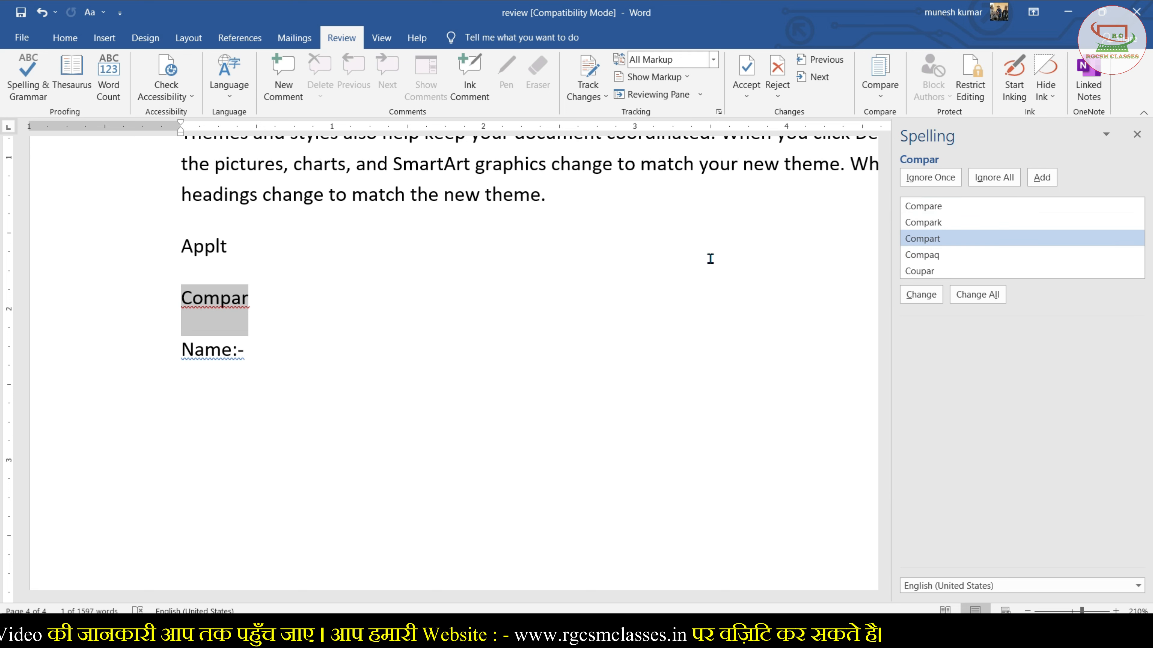
{"action": "left_click", "coordinate": [919, 207]}
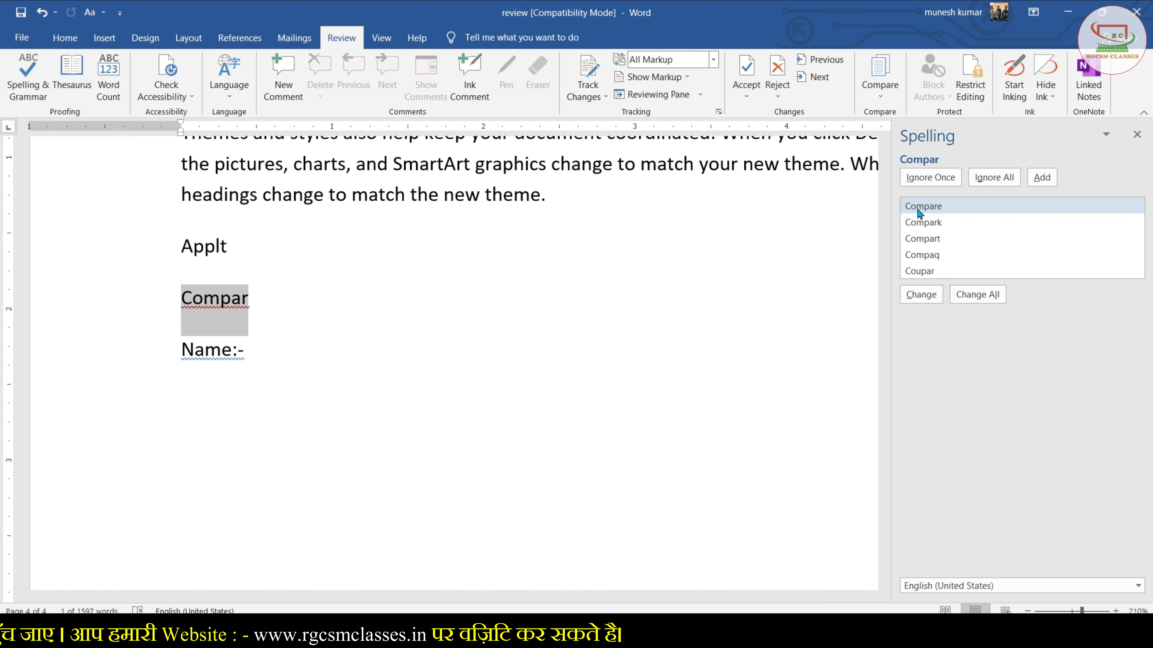
{"action": "left_click", "coordinate": [921, 295]}
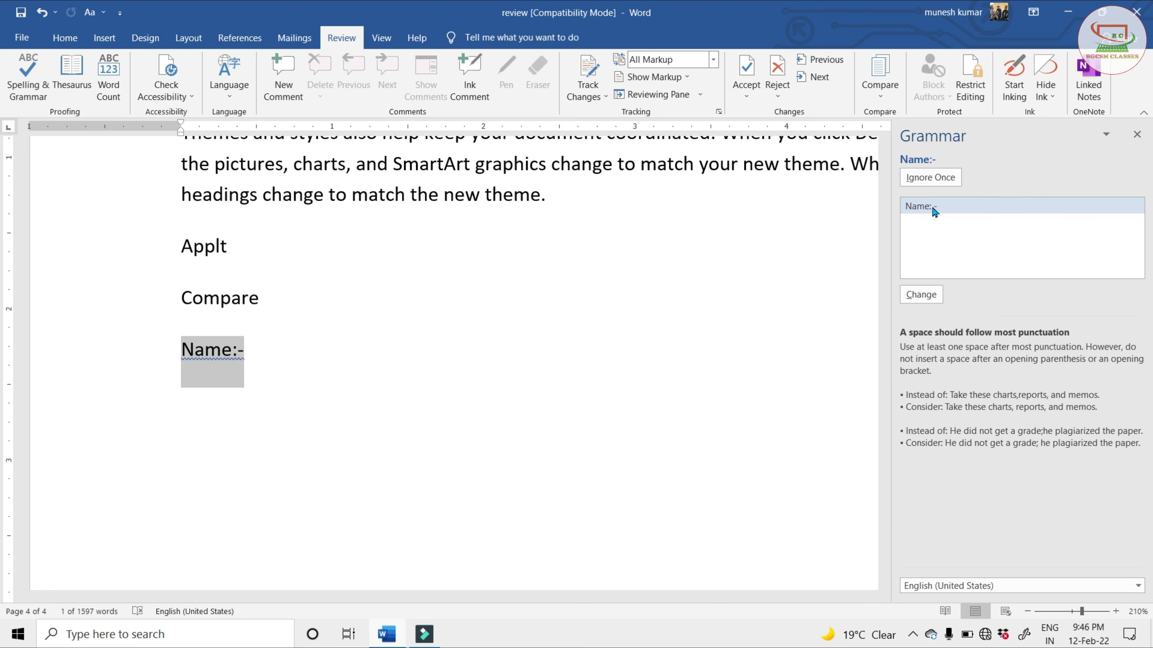
{"action": "left_click", "coordinate": [921, 294]}
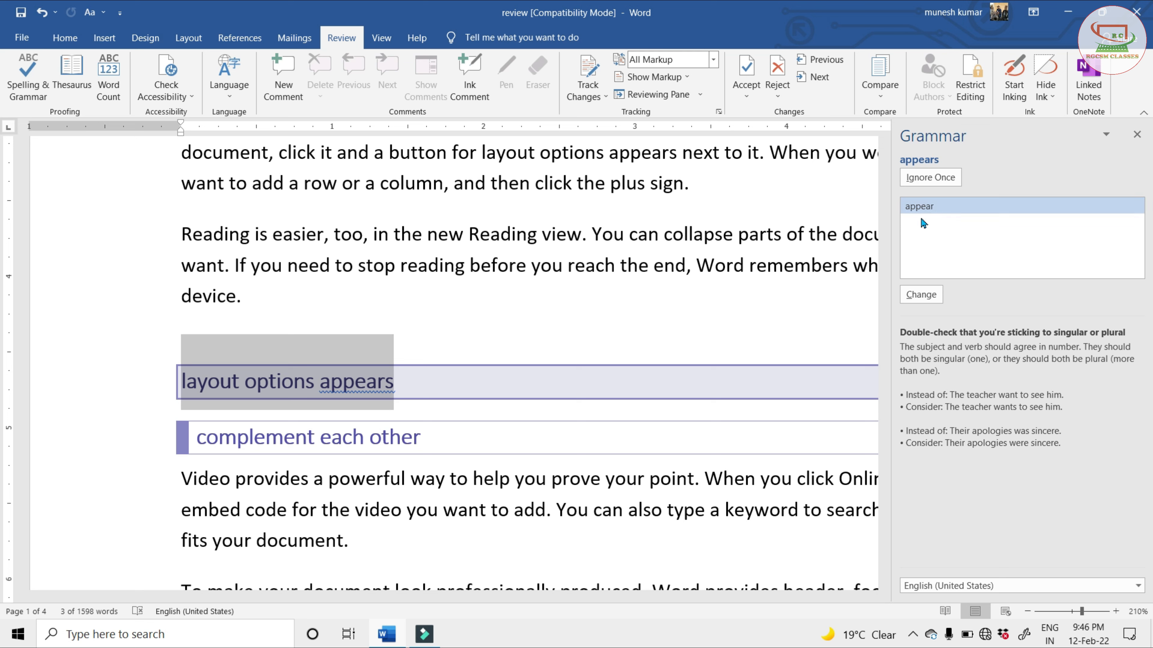
Change "appears" to the suggested "appear" in the "layout options" heading and finish the spelling and grammar check
{"action": "left_click", "coordinate": [936, 213]}
{"action": "left_click", "coordinate": [914, 300]}
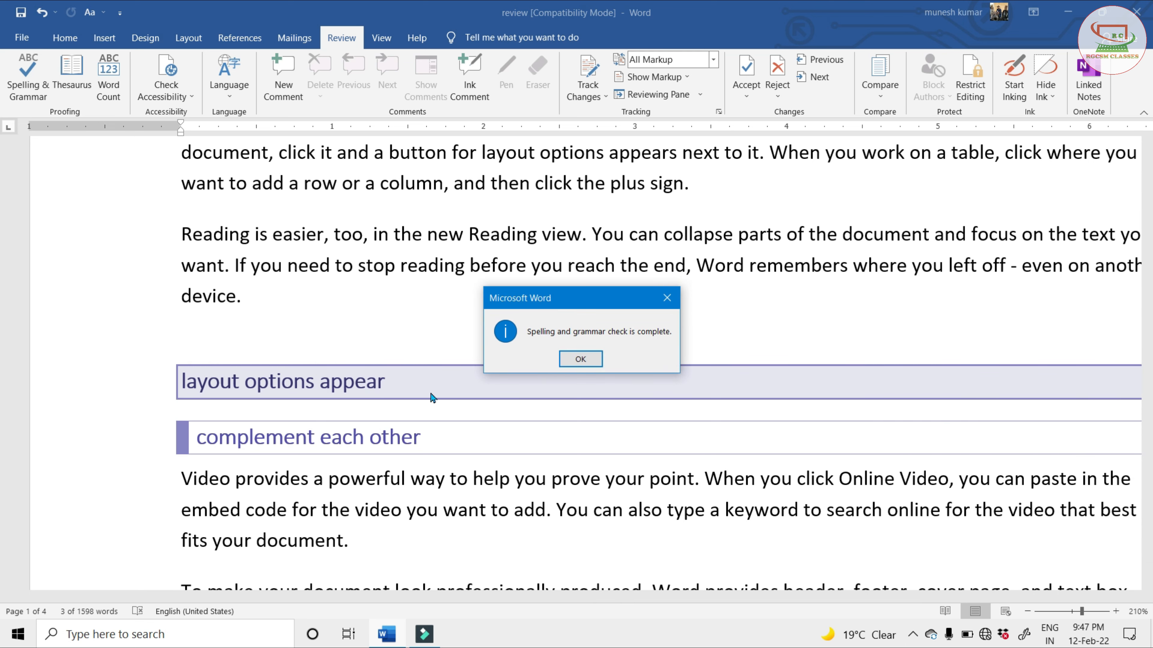
{"action": "left_click", "coordinate": [581, 359]}
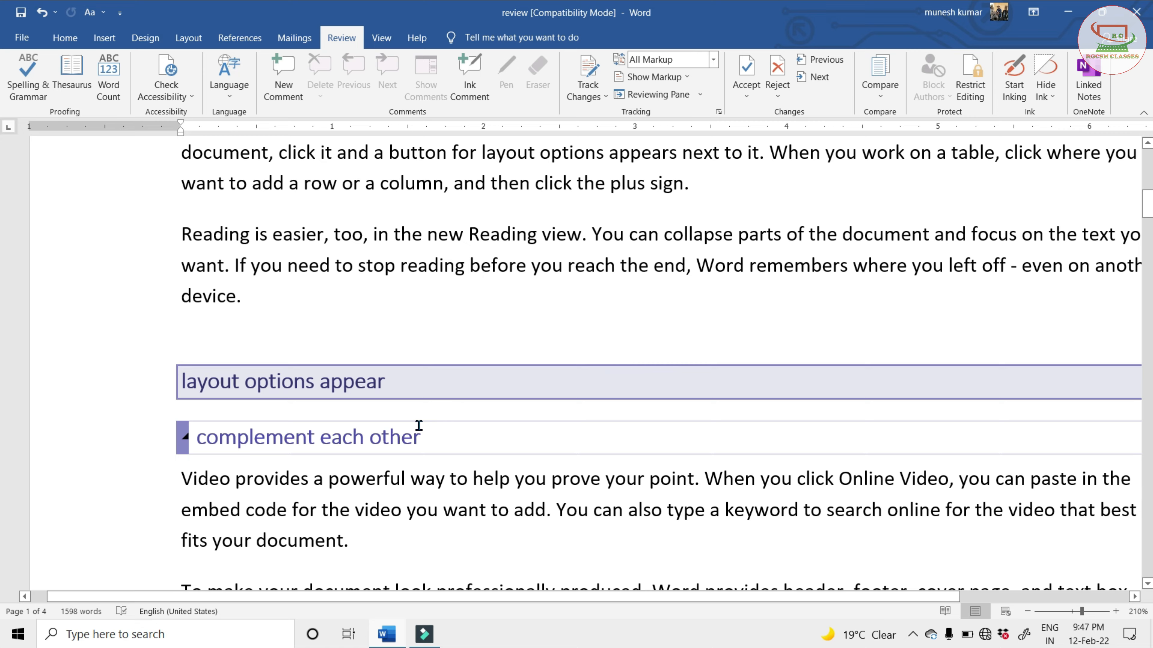
Look up synonyms for the word "Compare" near the end of the document with the Thesaurus
{"action": "scroll", "coordinate": [418, 425], "scroll_direction": "down", "scroll_amount": 2}
{"action": "scroll", "coordinate": [419, 425], "scroll_direction": "down", "scroll_amount": 10}
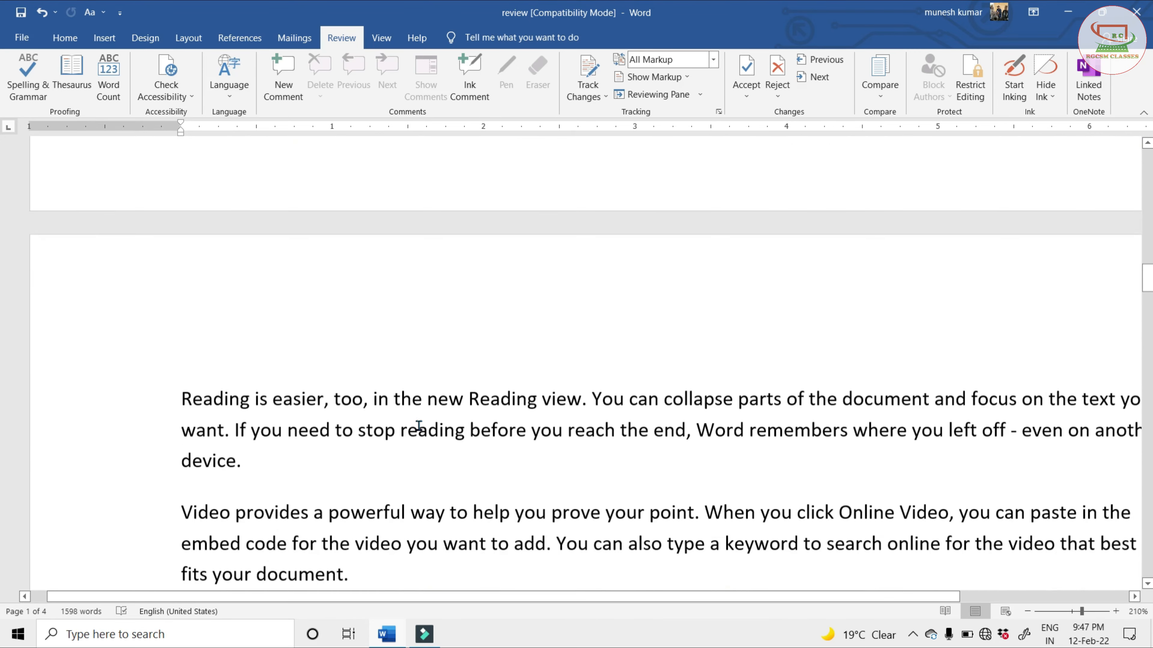
{"action": "scroll", "coordinate": [419, 425], "scroll_direction": "down", "scroll_amount": 10}
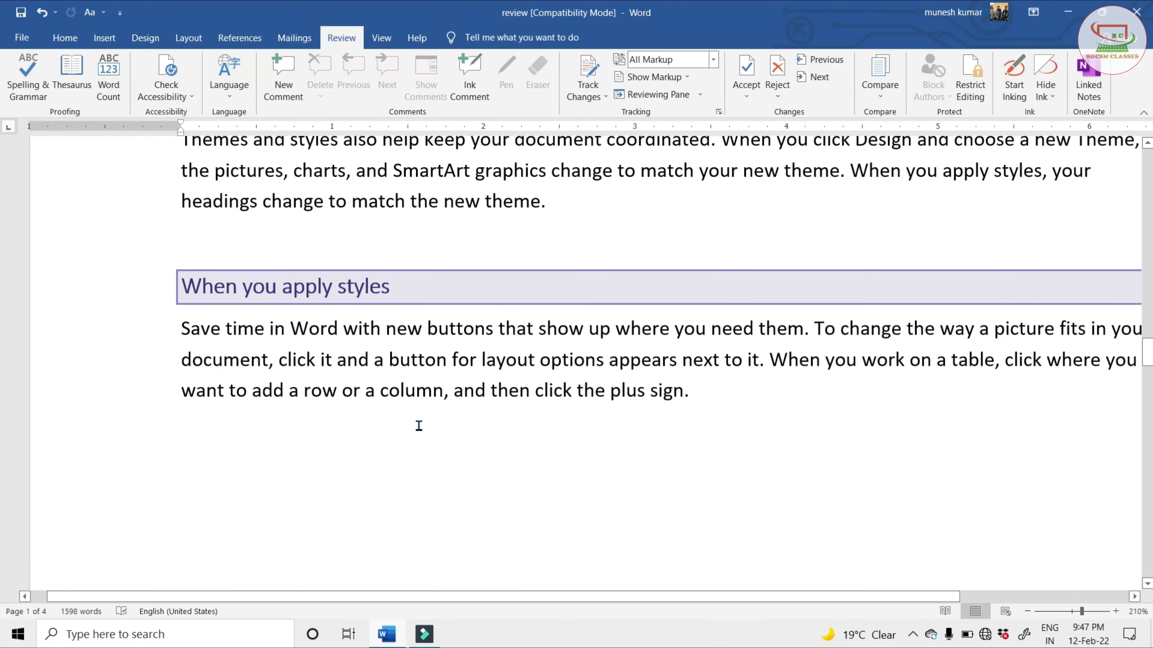
{"action": "scroll", "coordinate": [419, 425], "scroll_direction": "down", "scroll_amount": 10}
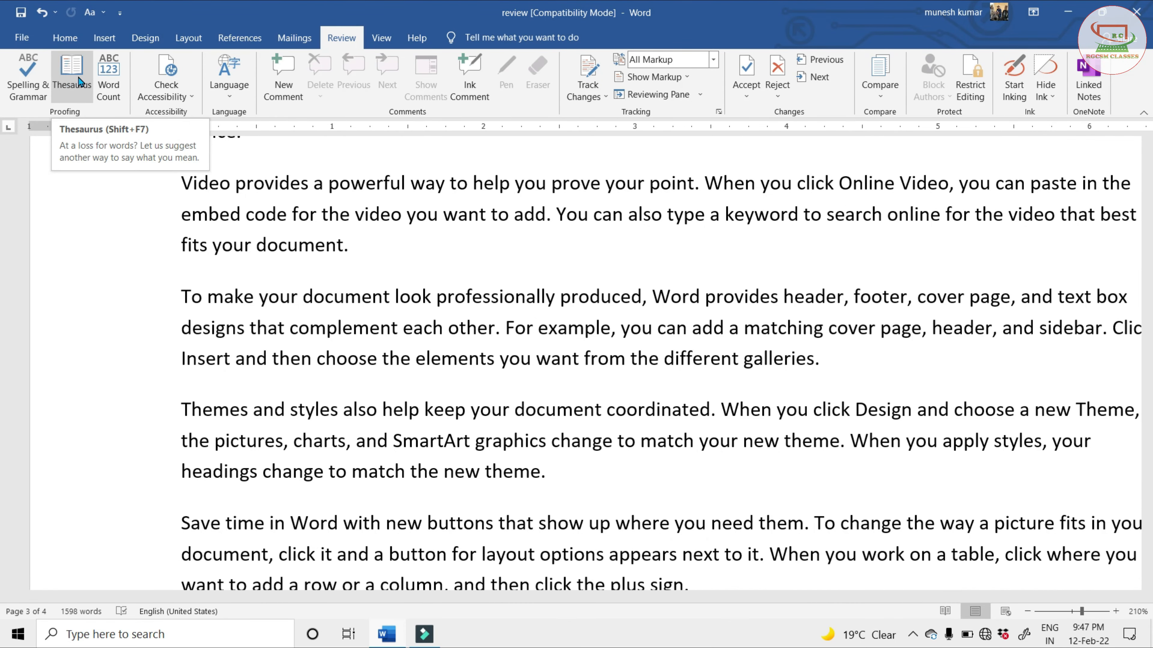
{"action": "scroll", "coordinate": [548, 408], "scroll_direction": "down", "scroll_amount": 15}
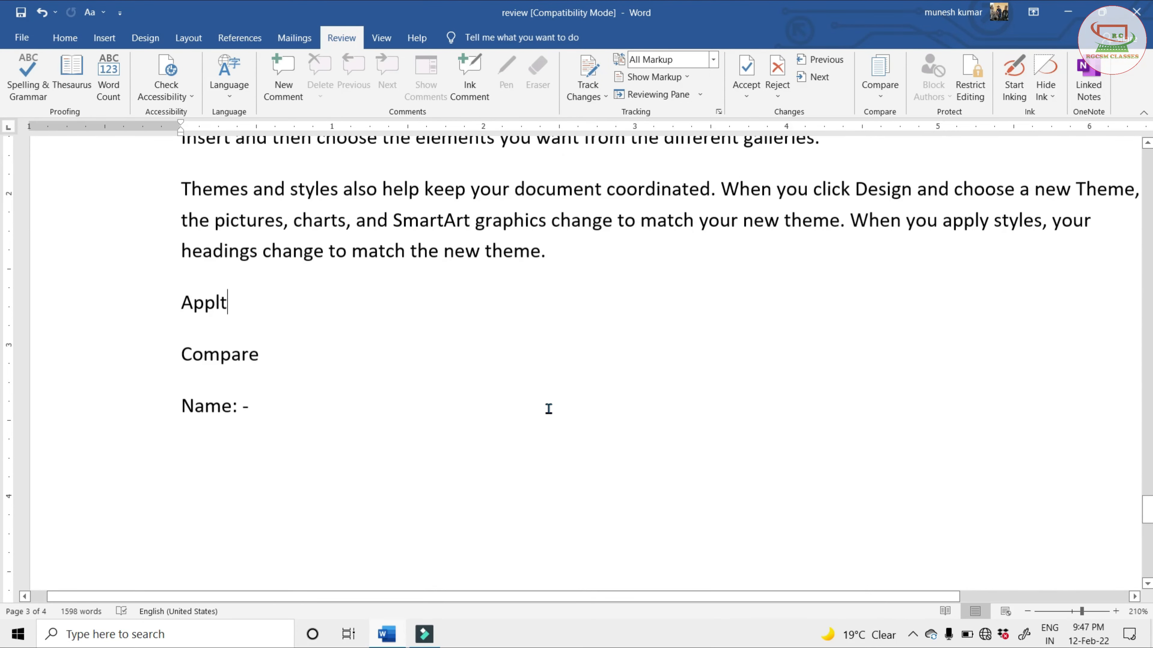
{"action": "scroll", "coordinate": [399, 429], "scroll_direction": "up", "scroll_amount": 5}
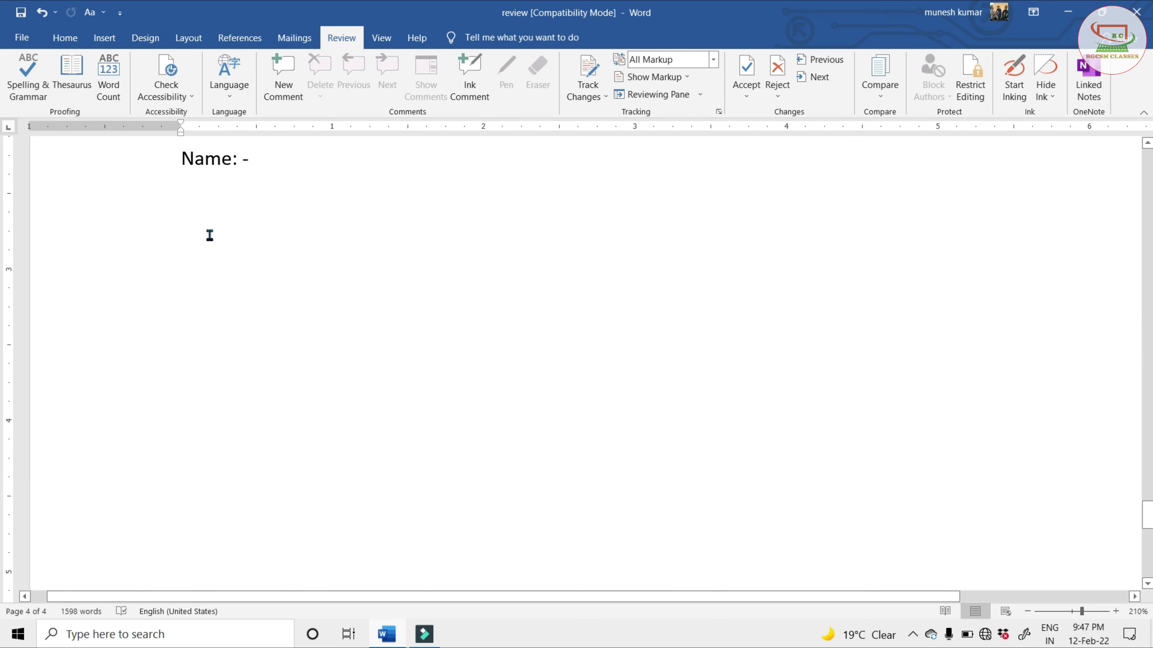
{"action": "left_click", "coordinate": [199, 194]}
{"action": "scroll", "coordinate": [204, 227], "scroll_direction": "up", "scroll_amount": 3}
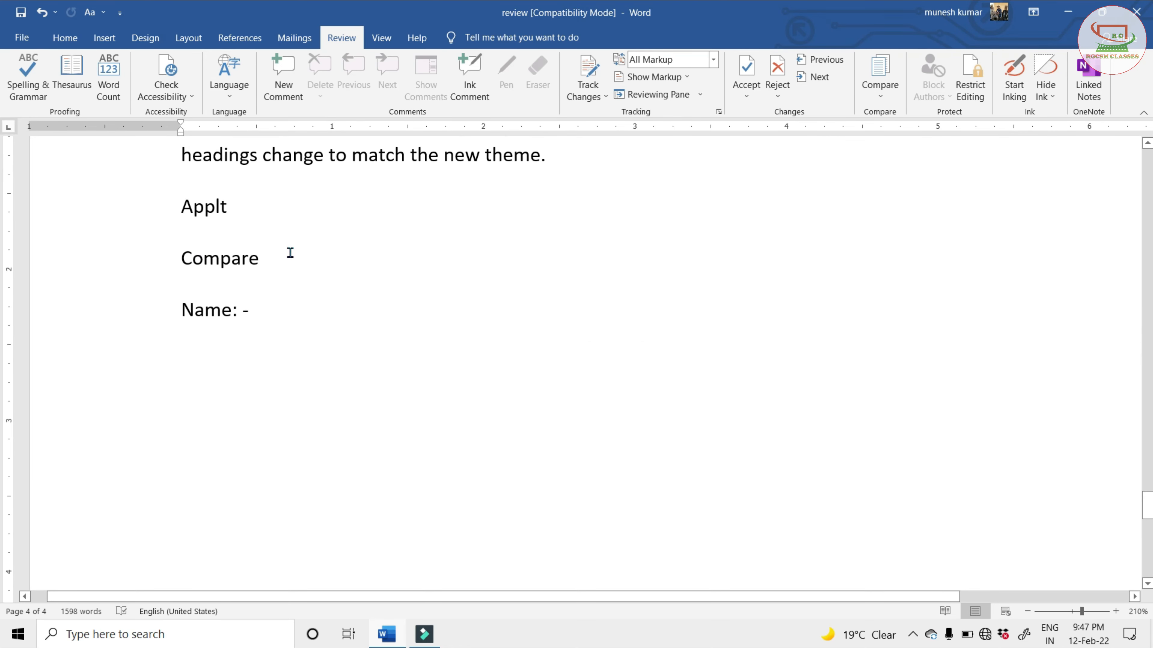
{"action": "left_click", "coordinate": [219, 262]}
{"action": "left_click_drag", "start_coordinate": [180, 259], "coordinate": [271, 261]}
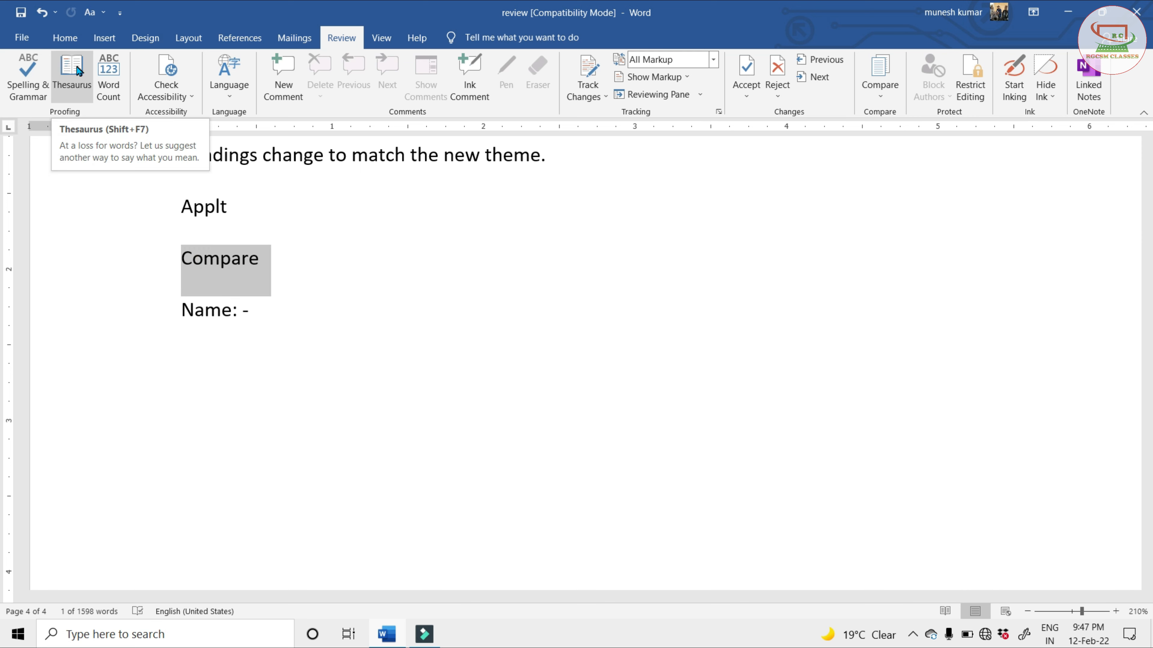
{"action": "left_click", "coordinate": [77, 71]}
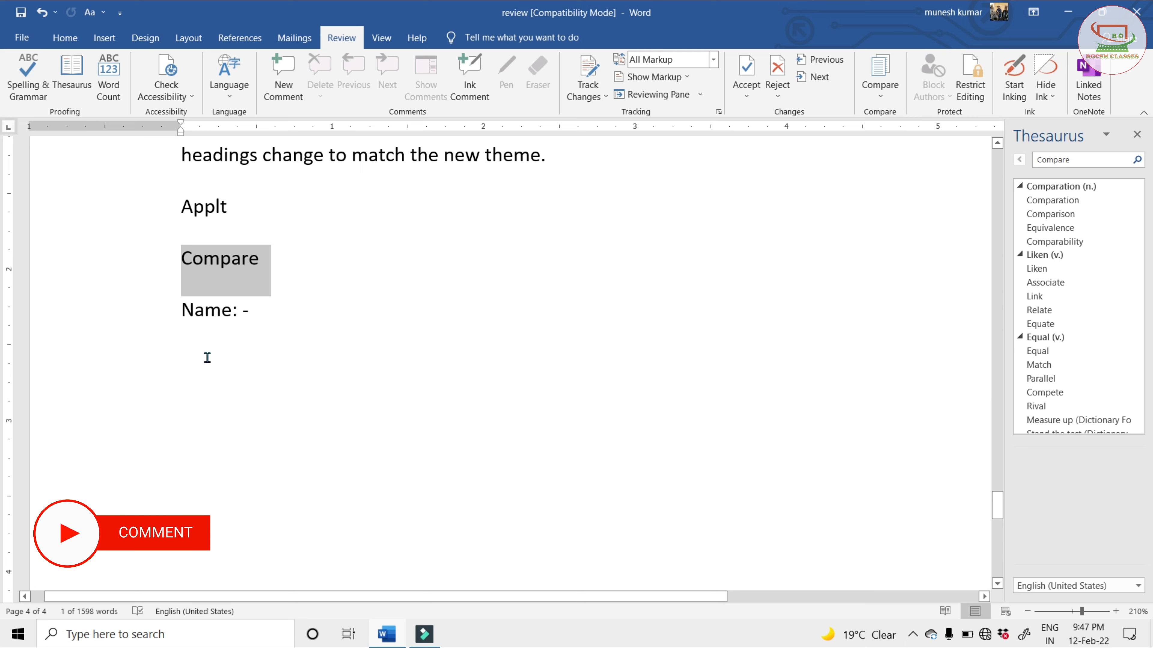
Add a new line reading "boy" below the "Name: -" line
{"action": "left_click", "coordinate": [197, 343]}
{"action": "left_click", "coordinate": [256, 317]}
{"action": "key", "text": "Return"}
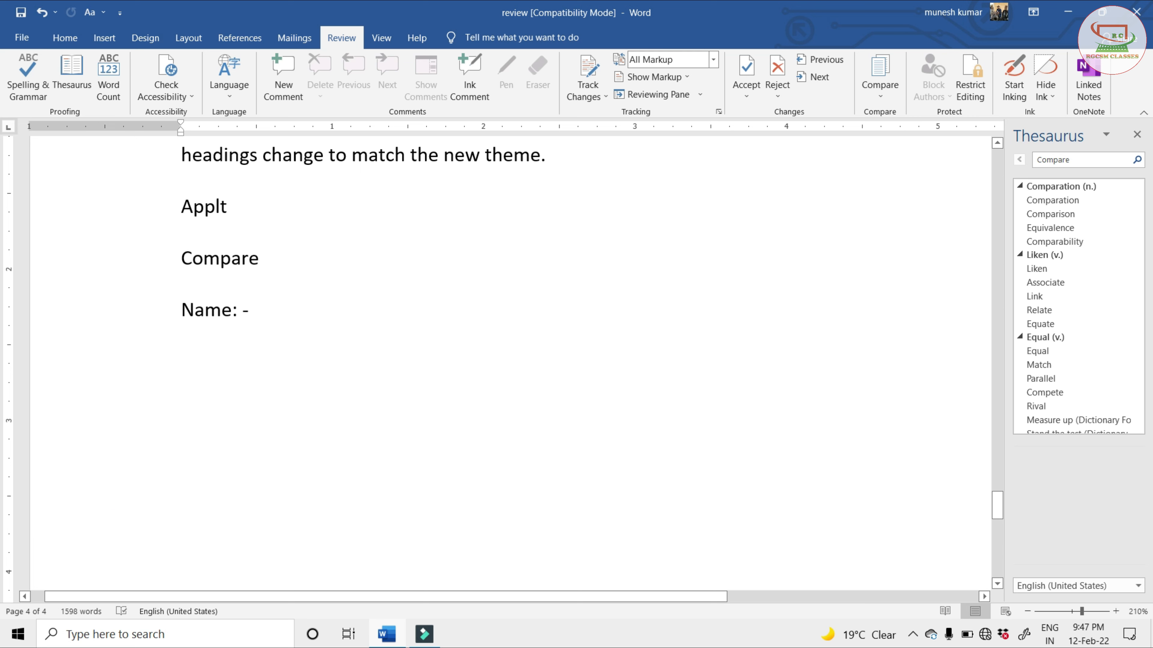
{"action": "type", "text": "boy"}
Look up synonyms for the word "boy" with the Thesaurus, then close the results
{"action": "triple_click", "coordinate": [201, 362]}
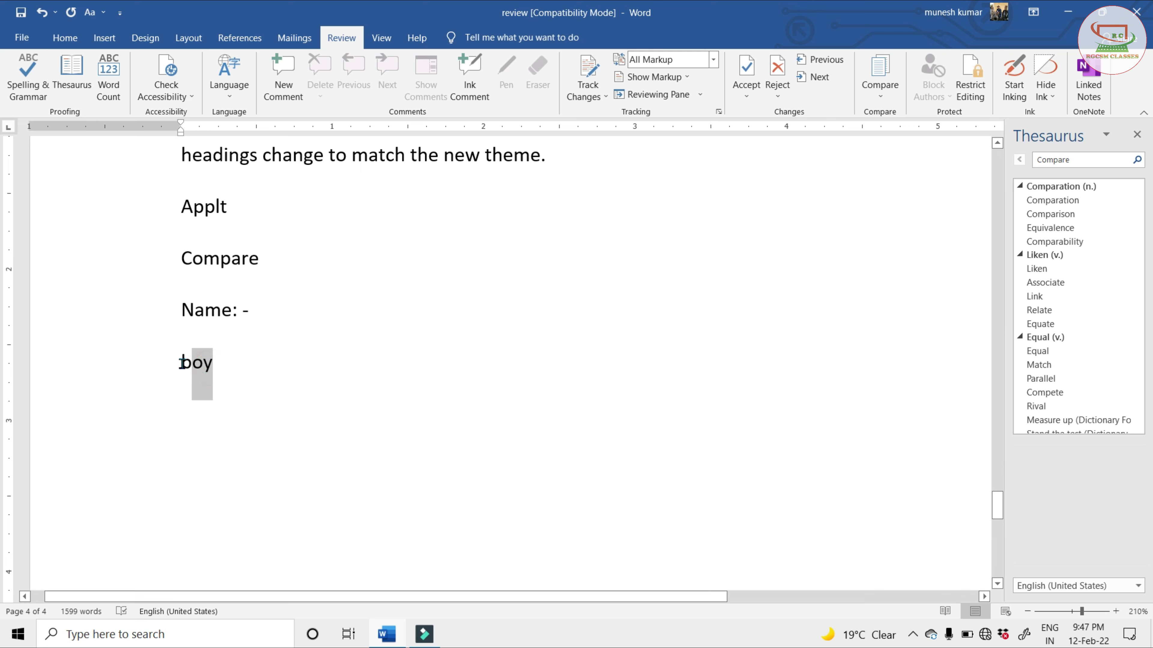
{"action": "left_click", "coordinate": [76, 84]}
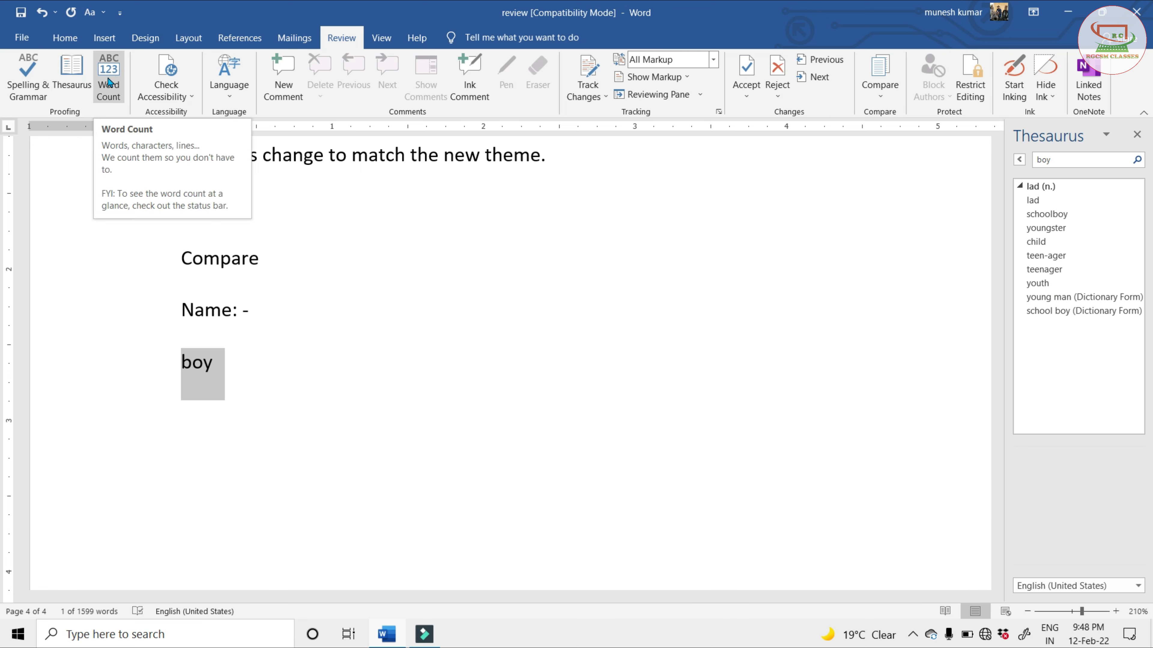
{"action": "left_click", "coordinate": [229, 287]}
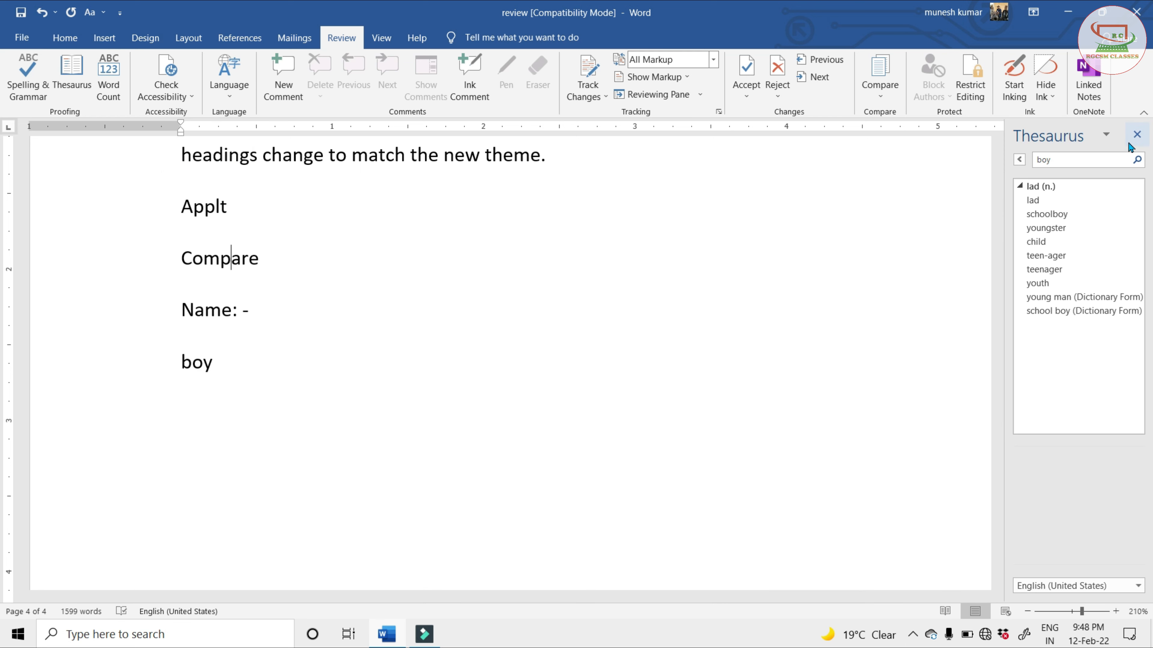
{"action": "left_click", "coordinate": [1136, 135]}
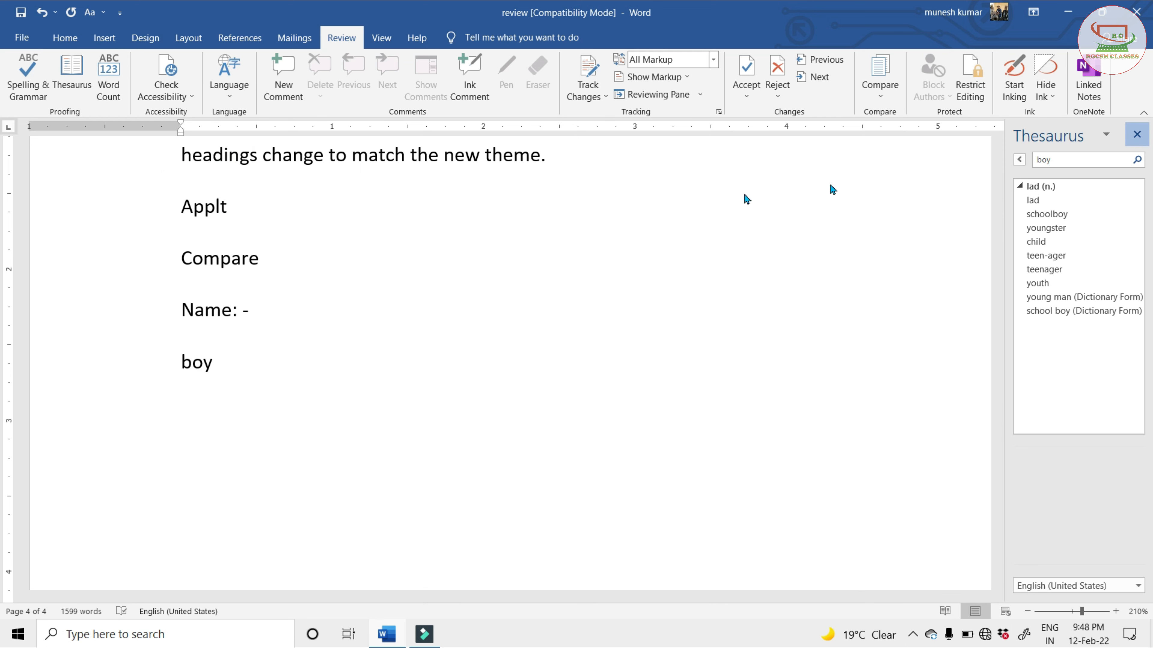
Show the Word Count statistics for the whole document
{"action": "left_click", "coordinate": [108, 75]}
{"action": "mouse_move", "coordinate": [540, 233]}
{"action": "left_mouse_down"}
{"action": "mouse_move", "coordinate": [466, 215]}
{"action": "mouse_move", "coordinate": [556, 241]}
{"action": "left_mouse_up"}
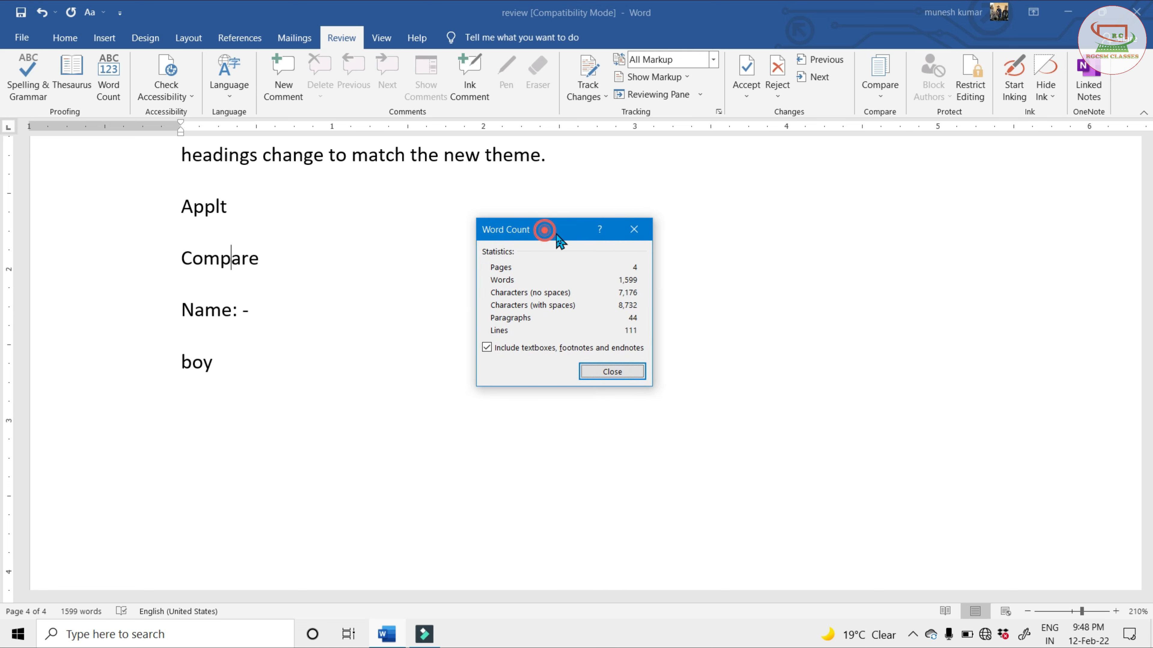
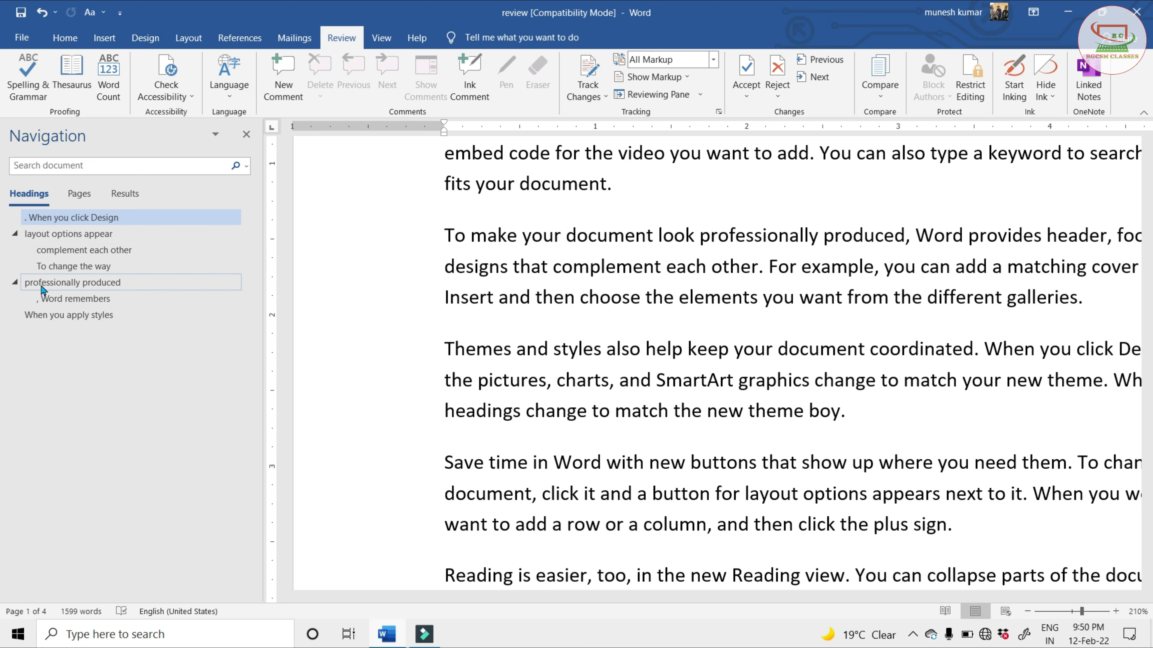
Browse the document by its headings in the Navigation pane, view the page thumbnails, and close the pane
{"action": "left_click", "coordinate": [73, 285]}
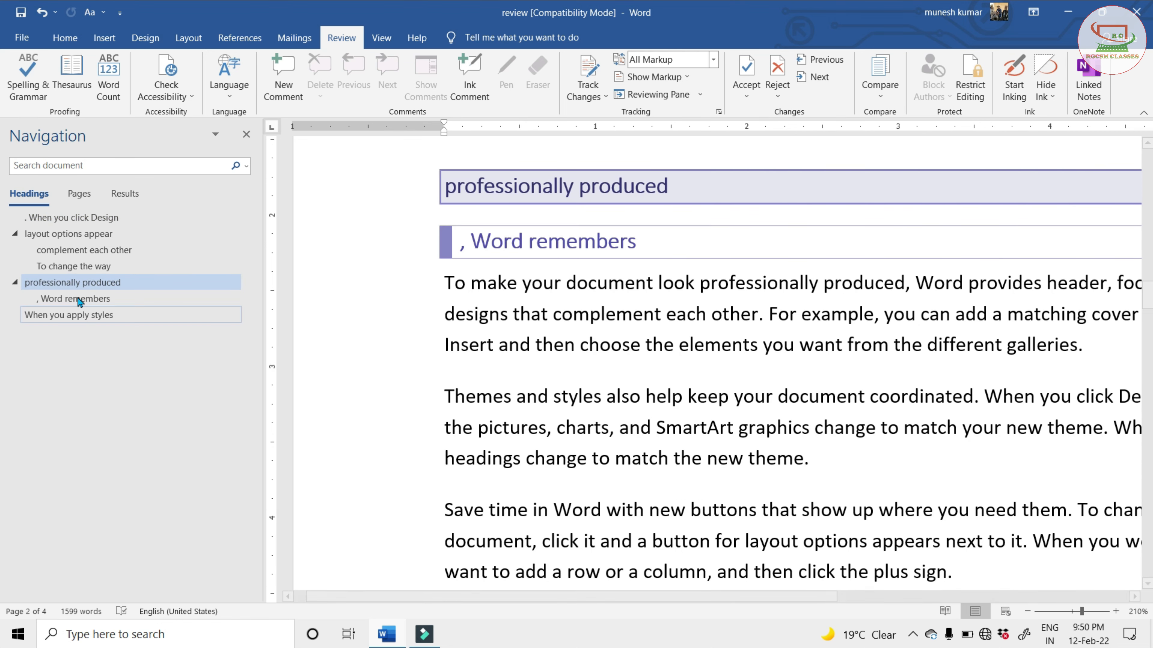
{"action": "left_click", "coordinate": [68, 253]}
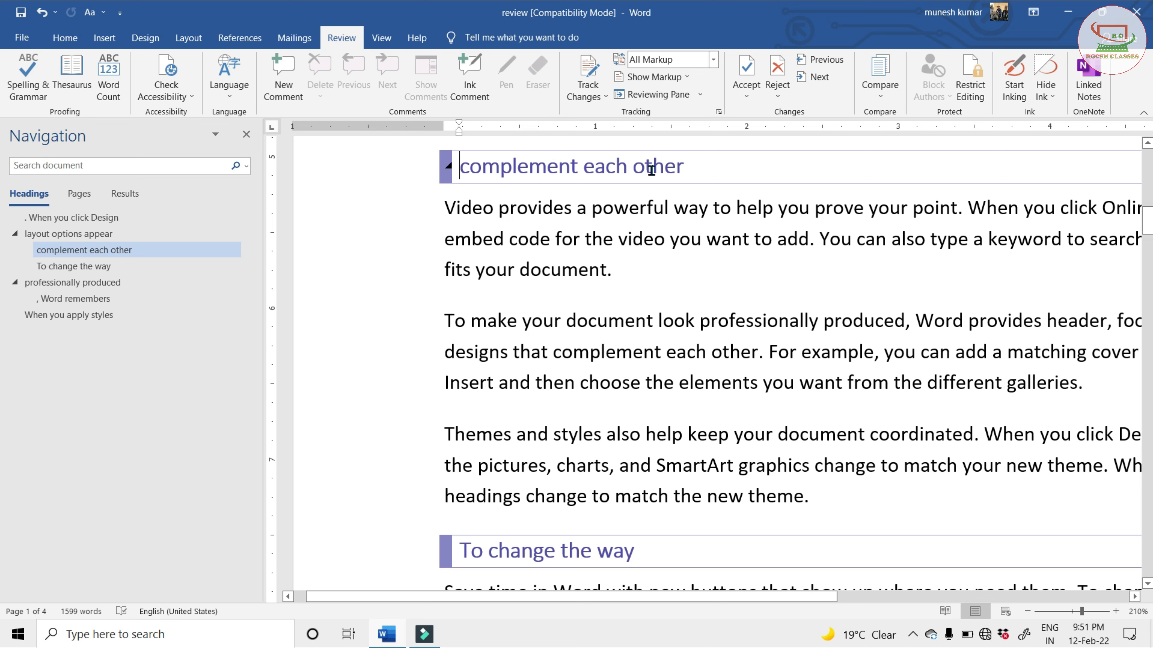
{"action": "left_click", "coordinate": [93, 218]}
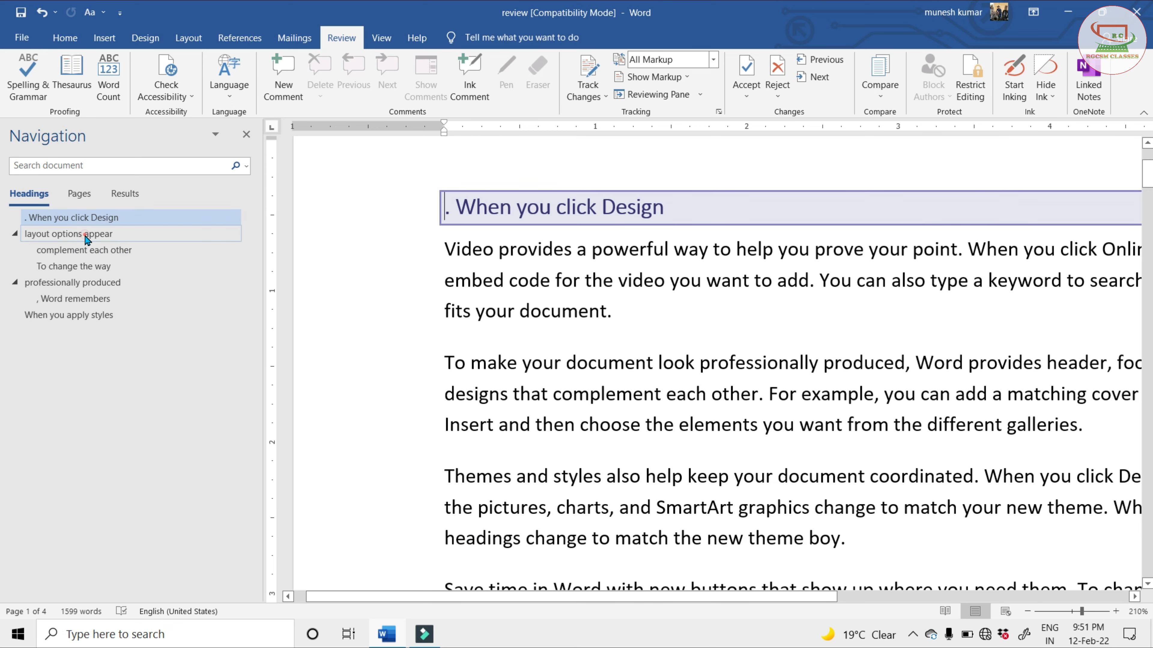
{"action": "left_click", "coordinate": [85, 235]}
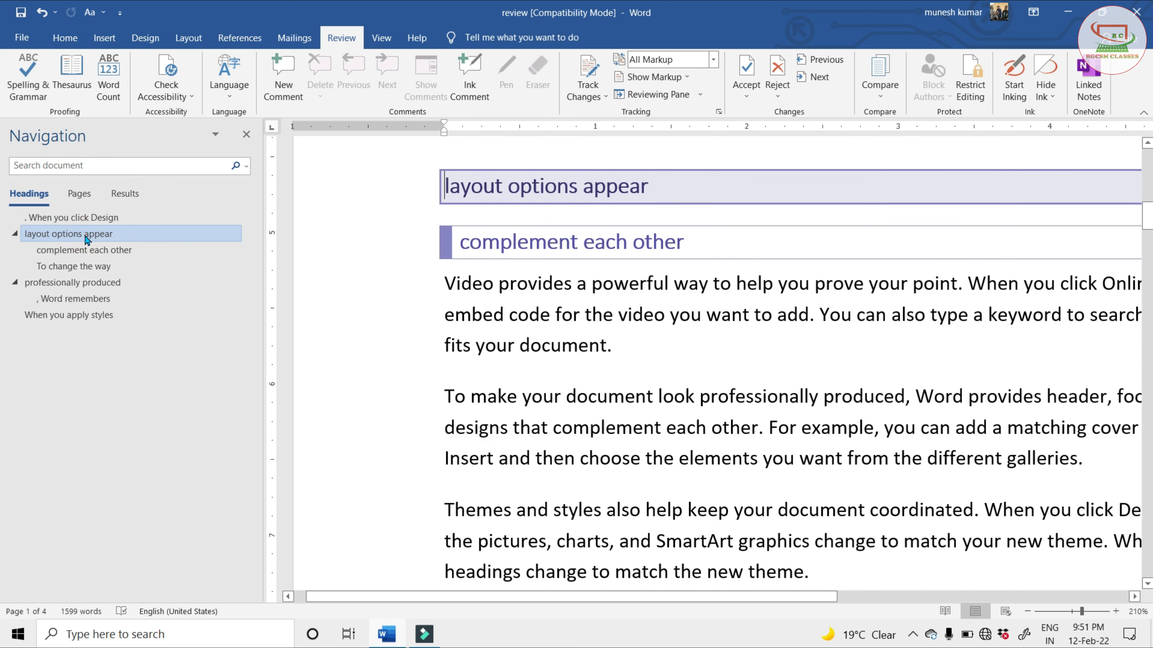
{"action": "left_click", "coordinate": [83, 196]}
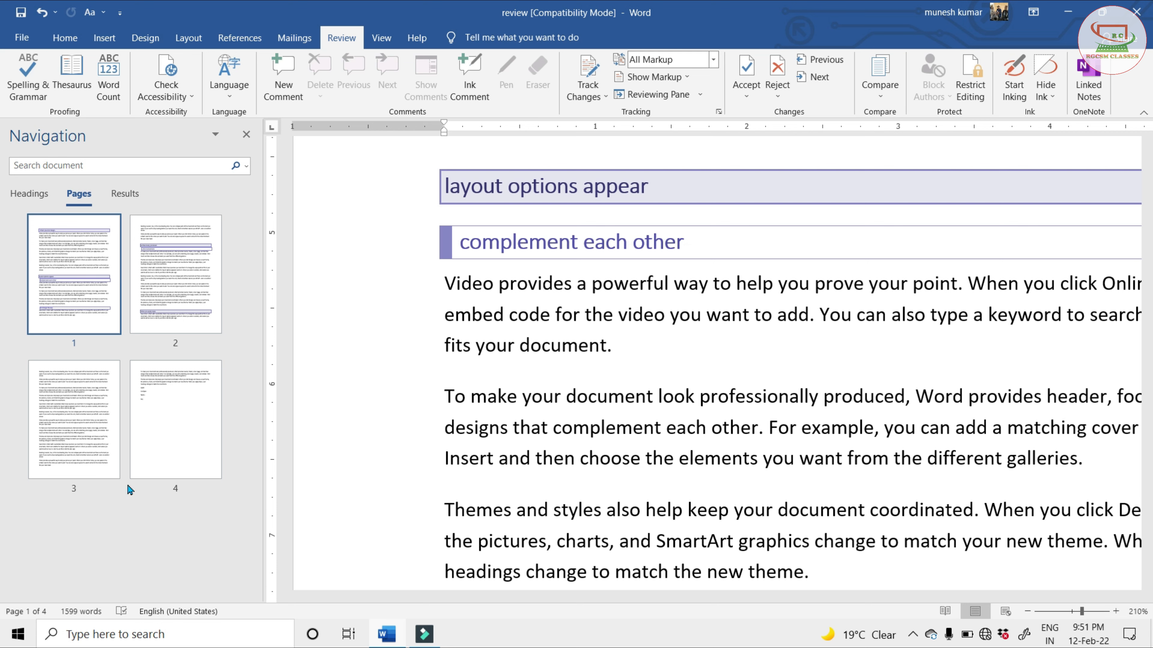
{"action": "left_click", "coordinate": [247, 134]}
{"action": "left_click", "coordinate": [172, 94]}
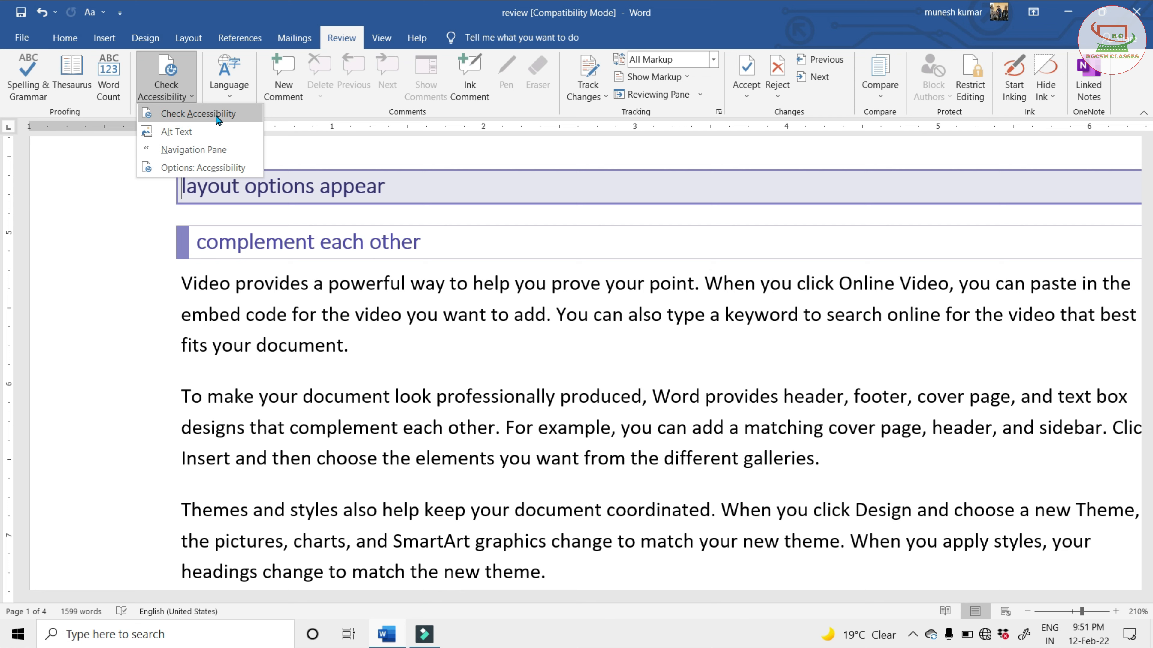
{"action": "left_click", "coordinate": [346, 358]}
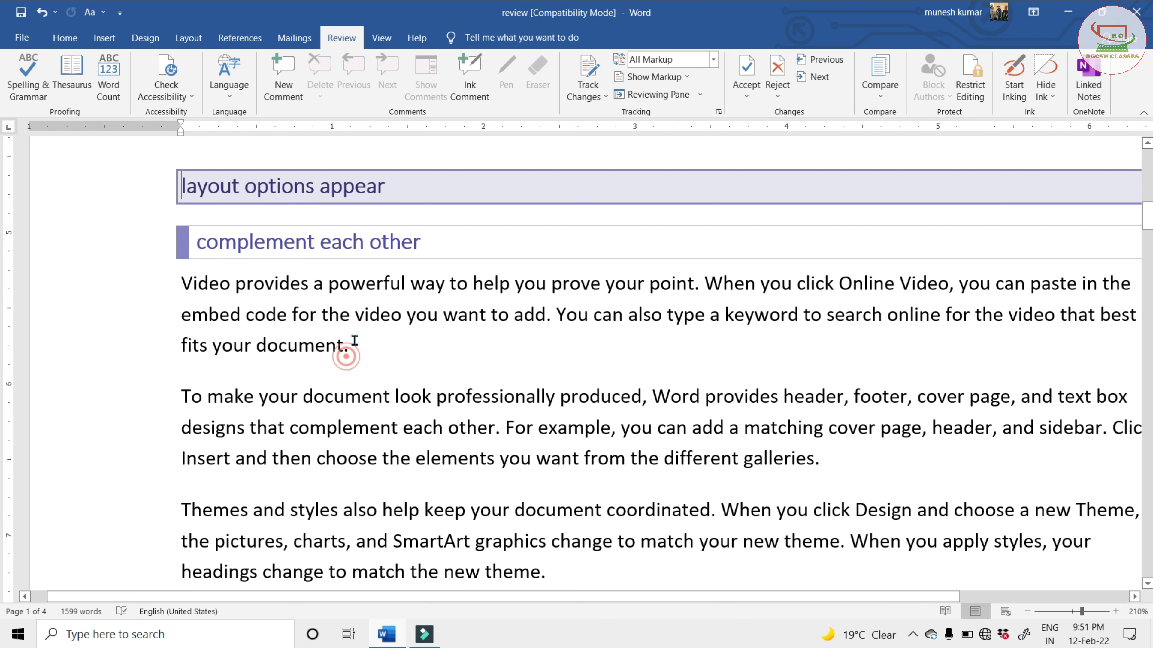
{"action": "left_click", "coordinate": [834, 471]}
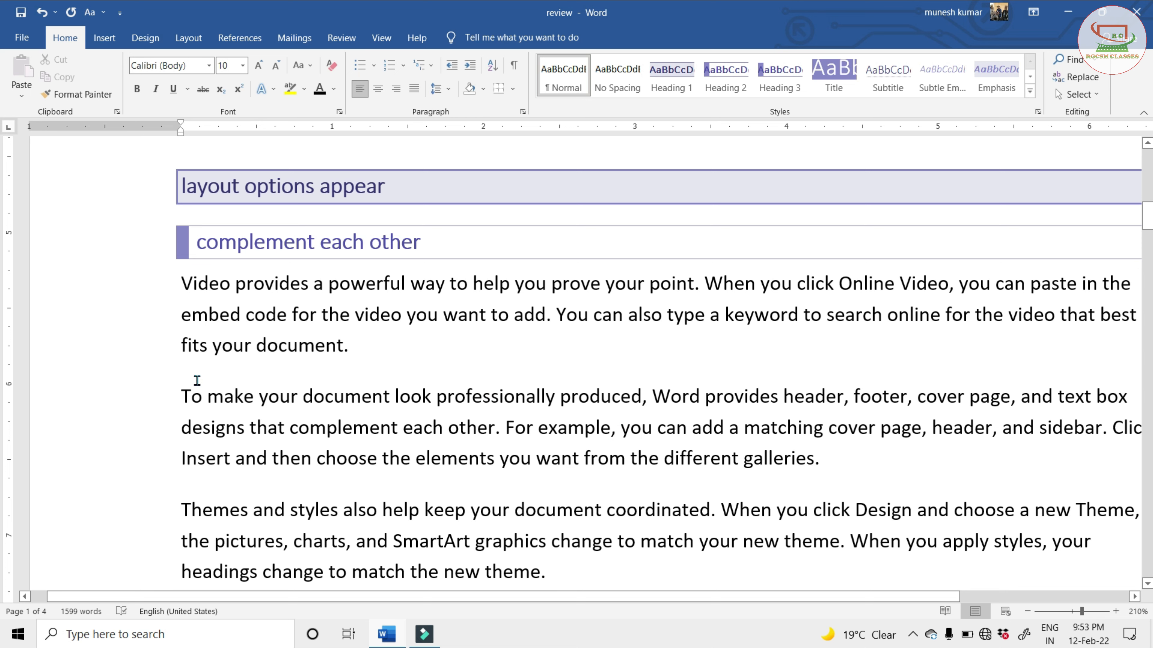
Set the font color of the "To make your document look professionally produced" paragraph under "complement each other" to white
{"action": "triple_click", "coordinate": [154, 405]}
{"action": "left_click", "coordinate": [154, 404]}
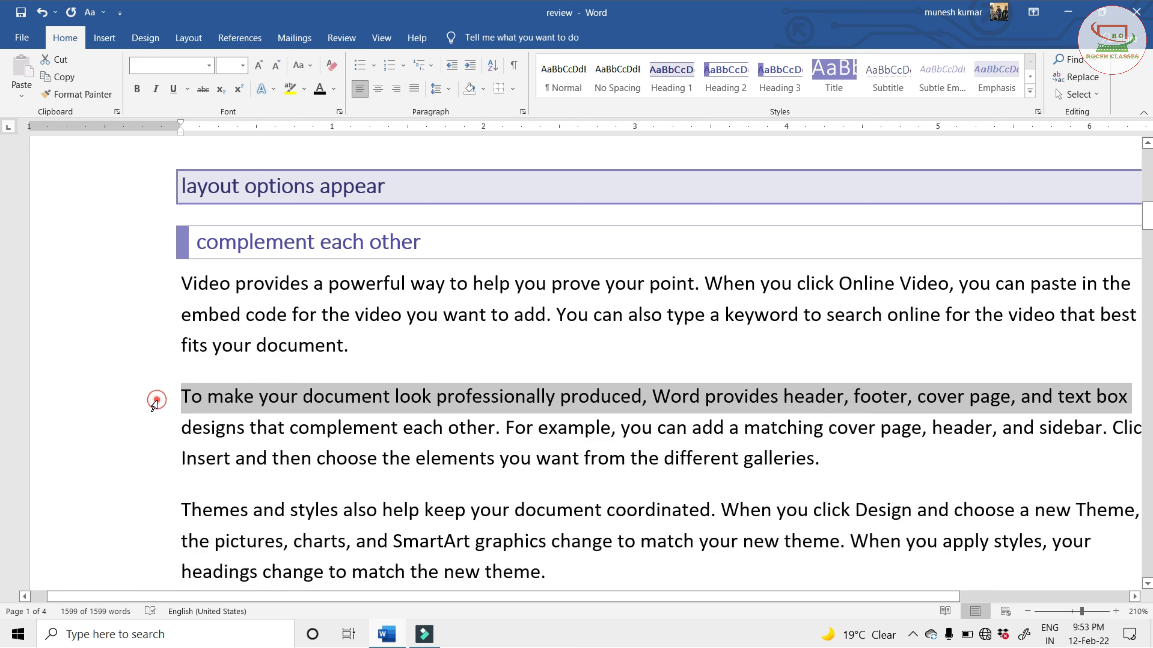
{"action": "double_click", "coordinate": [154, 404]}
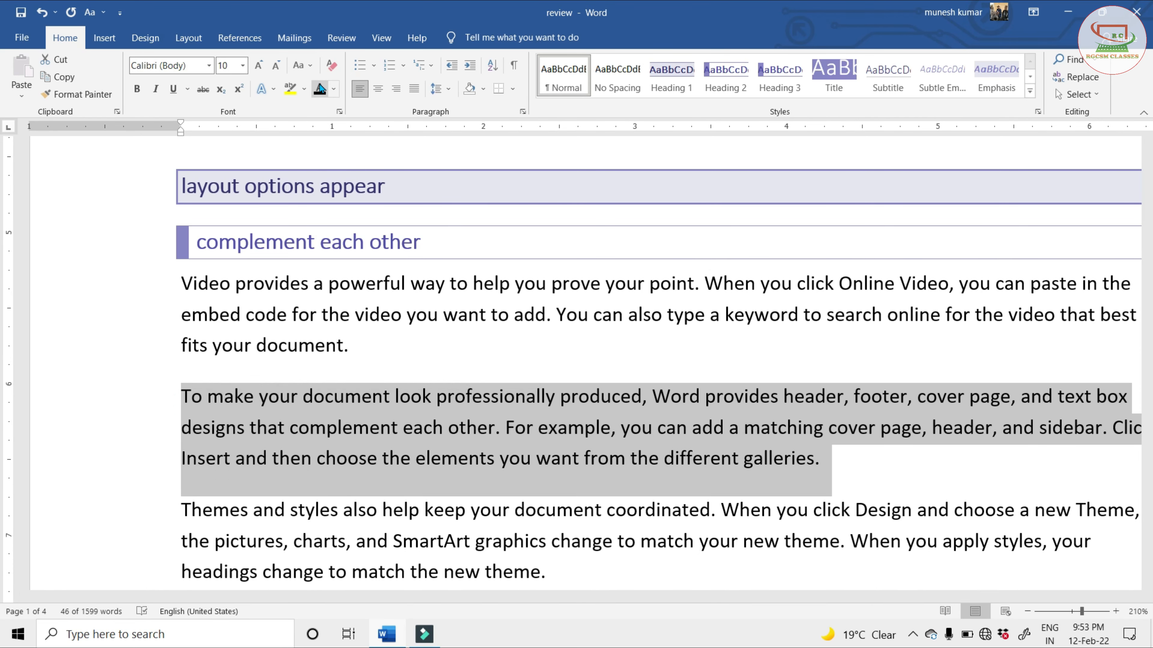
{"action": "left_click", "coordinate": [333, 95]}
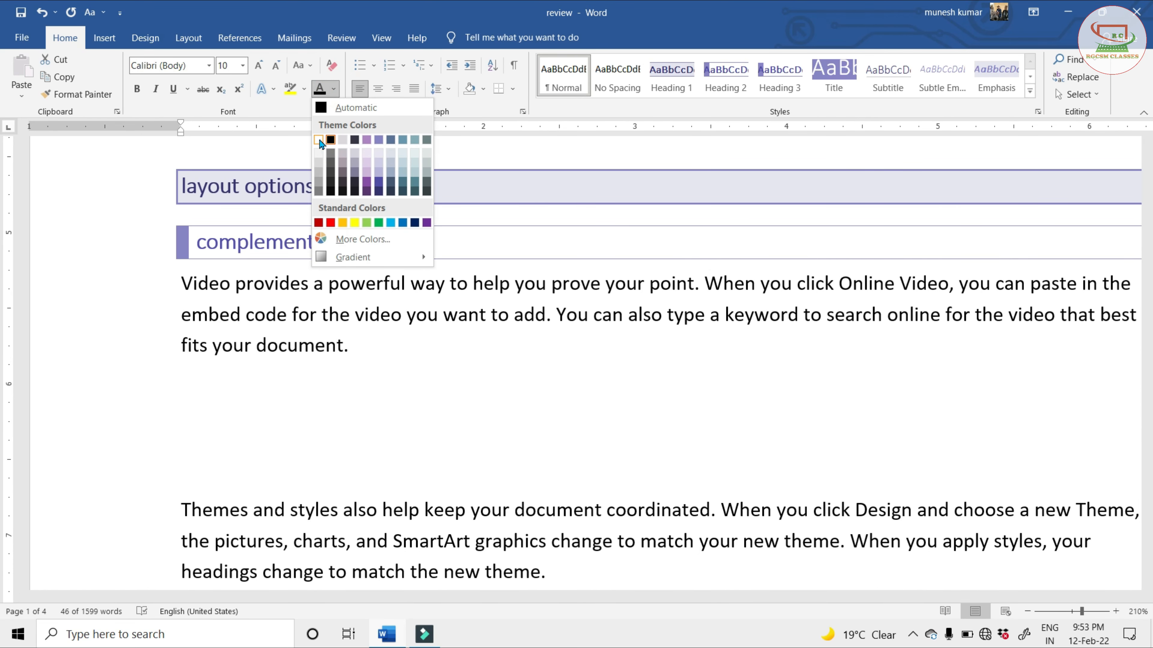
{"action": "left_click", "coordinate": [318, 137]}
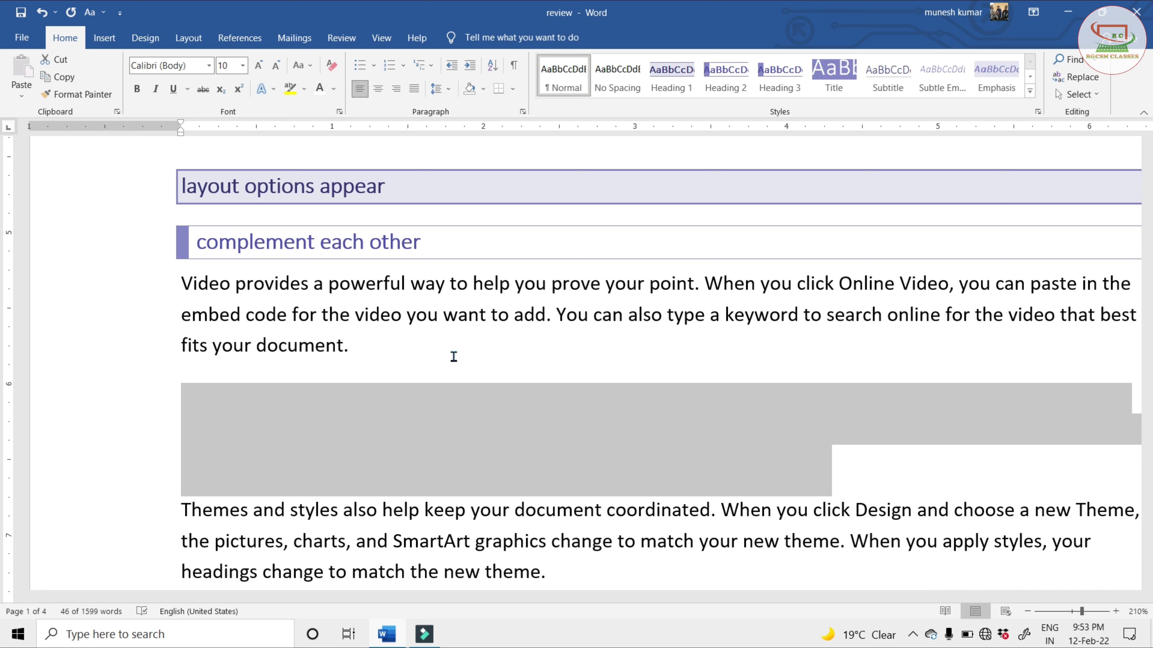
{"action": "left_click", "coordinate": [599, 442]}
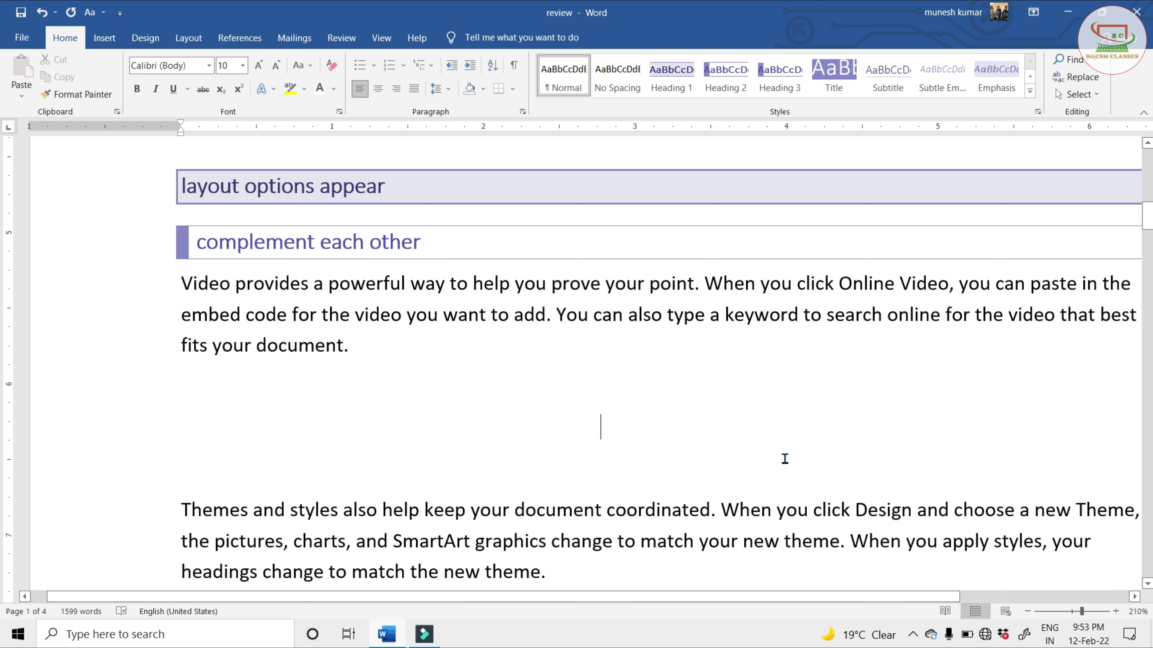
Run the accessibility check with the white-text paragraph selected, and expand the "Hard-to-read text contrast" warning
{"action": "left_click", "coordinate": [344, 39]}
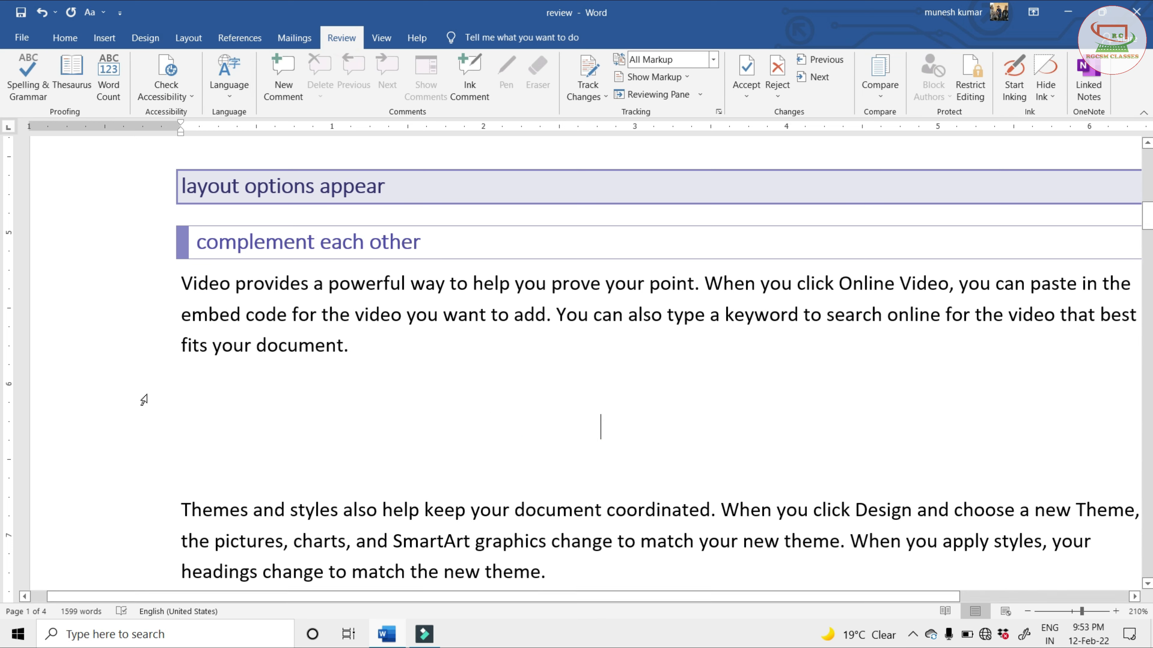
{"action": "double_click", "coordinate": [150, 410]}
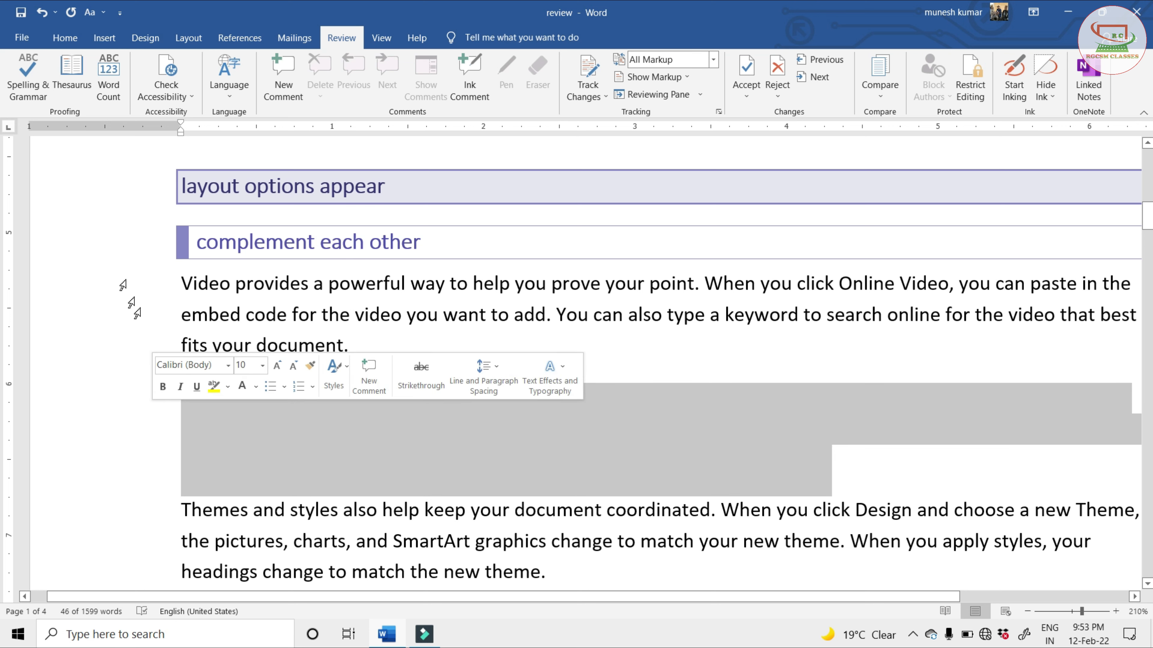
{"action": "left_click", "coordinate": [164, 74]}
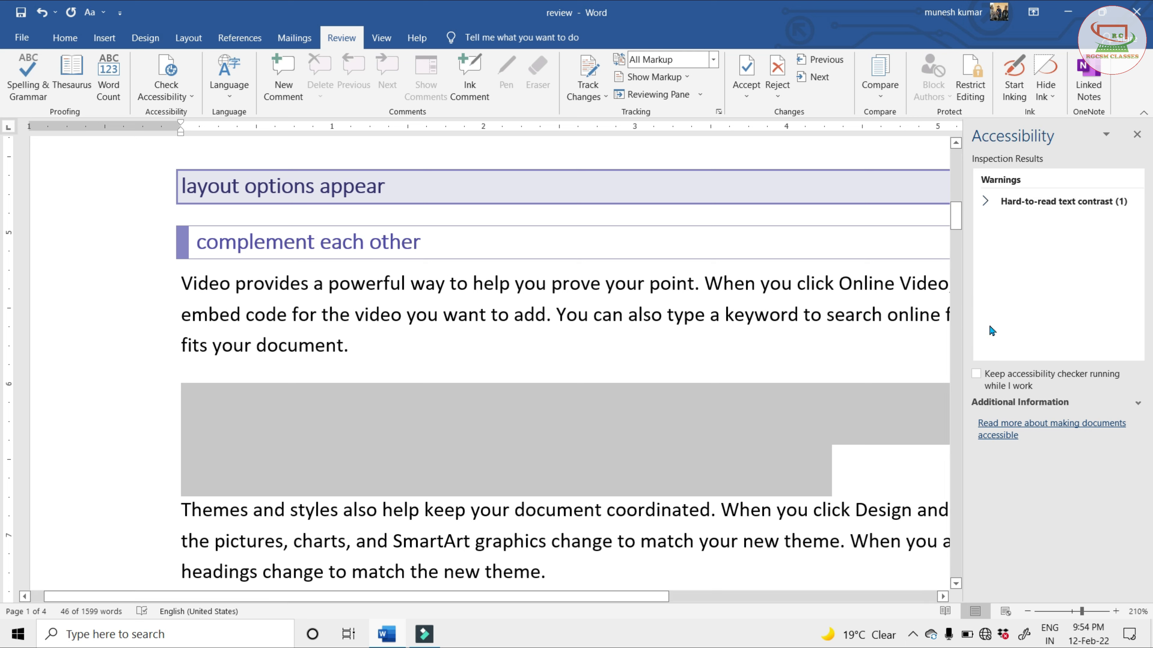
{"action": "left_click", "coordinate": [1016, 202]}
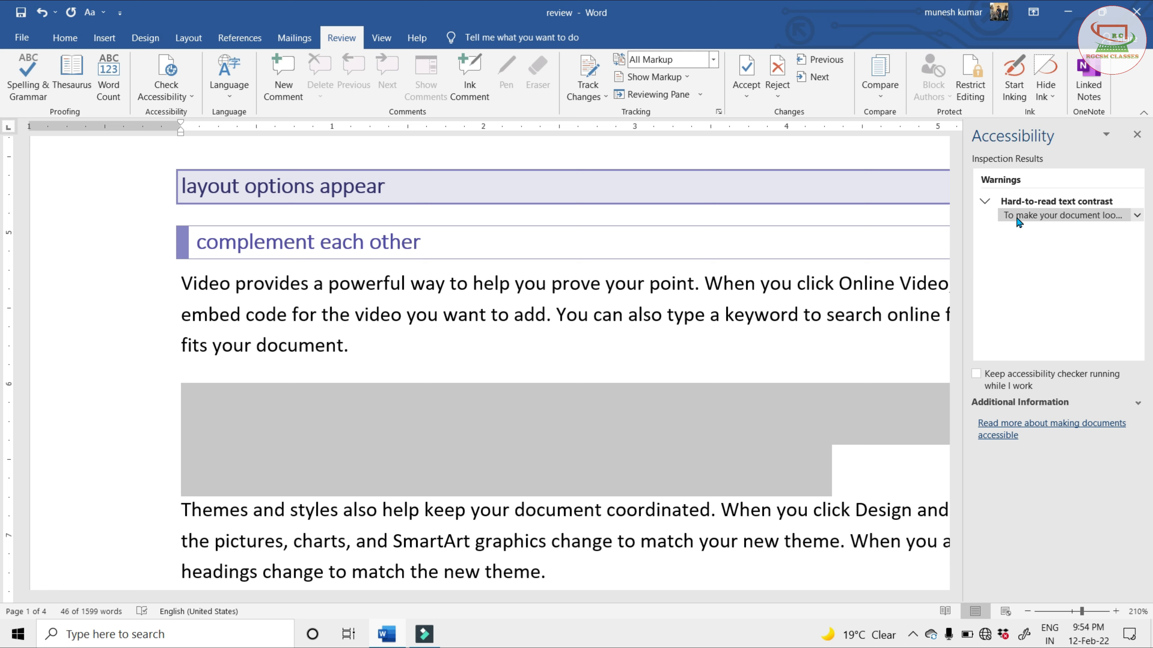
Fix the hard-to-read text warning with the recommended font color action, choosing red, and close the accessibility results
{"action": "left_click", "coordinate": [1138, 218]}
{"action": "left_click", "coordinate": [1136, 217]}
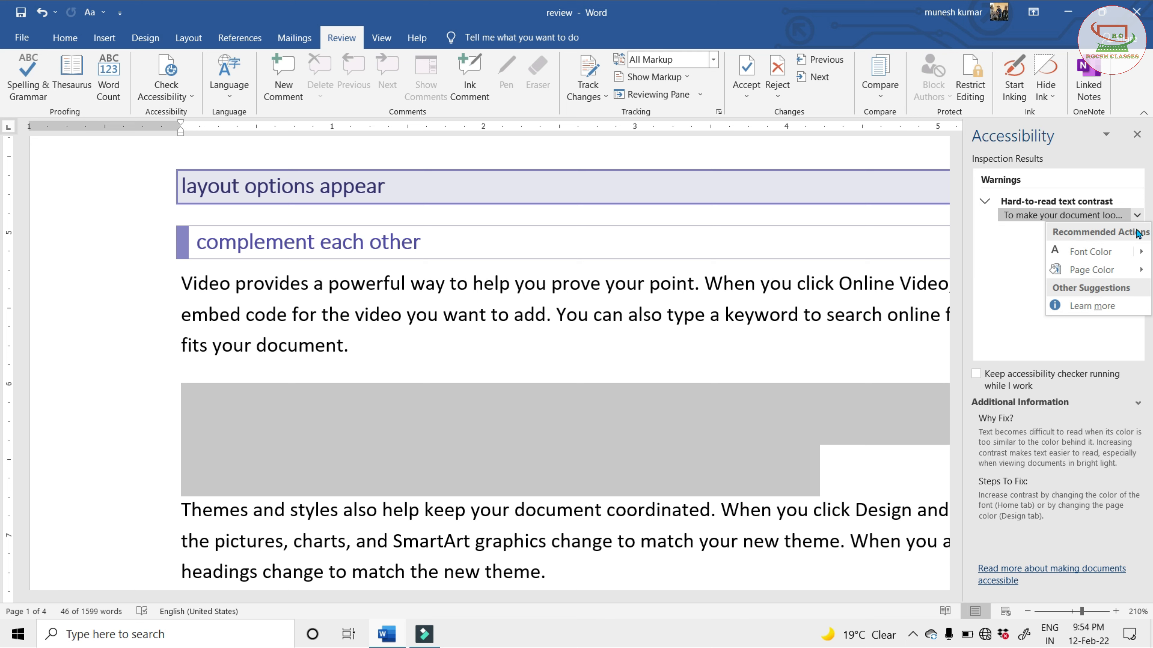
{"action": "mouse_move", "coordinate": [1099, 271]}
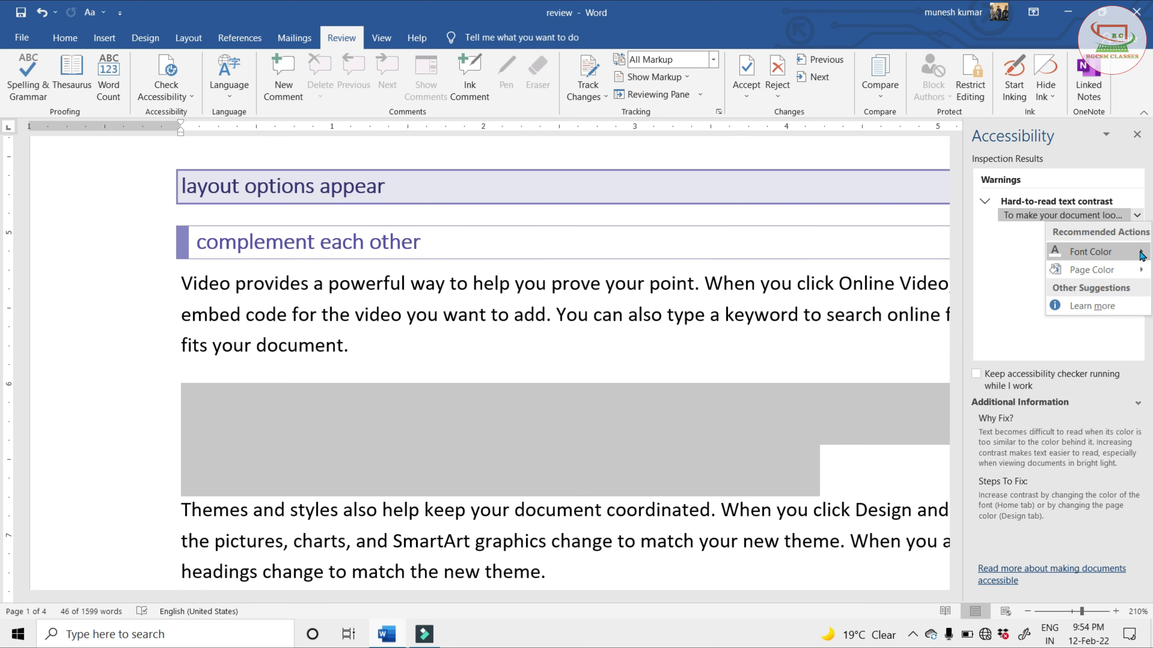
{"action": "mouse_move", "coordinate": [1141, 255]}
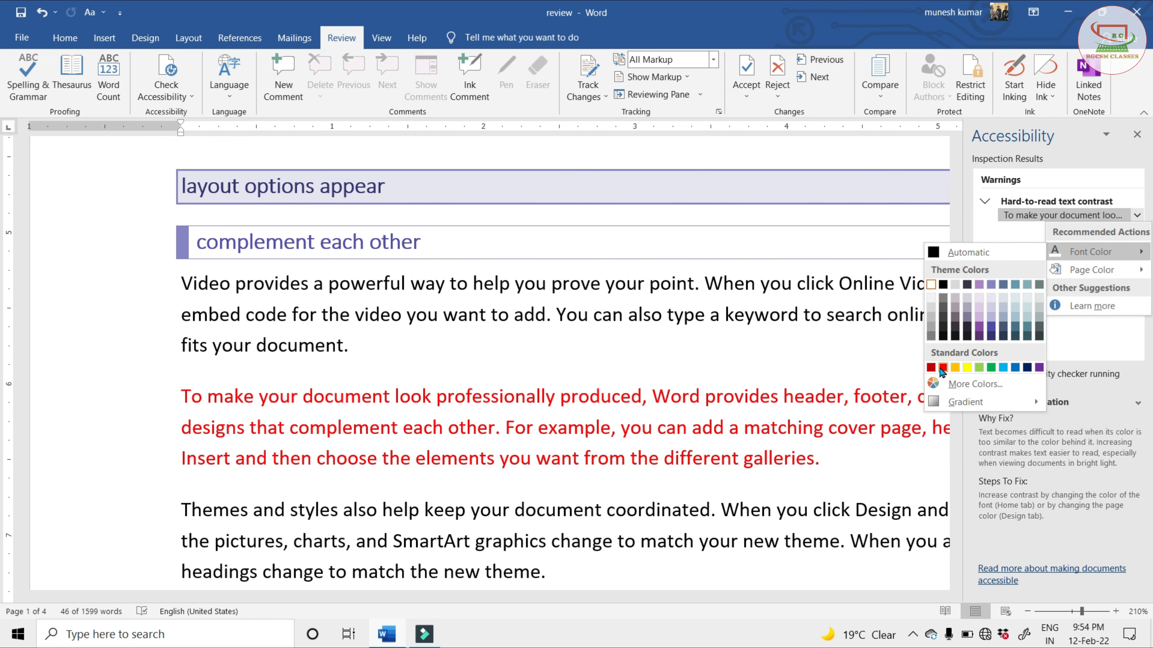
{"action": "left_click", "coordinate": [943, 368]}
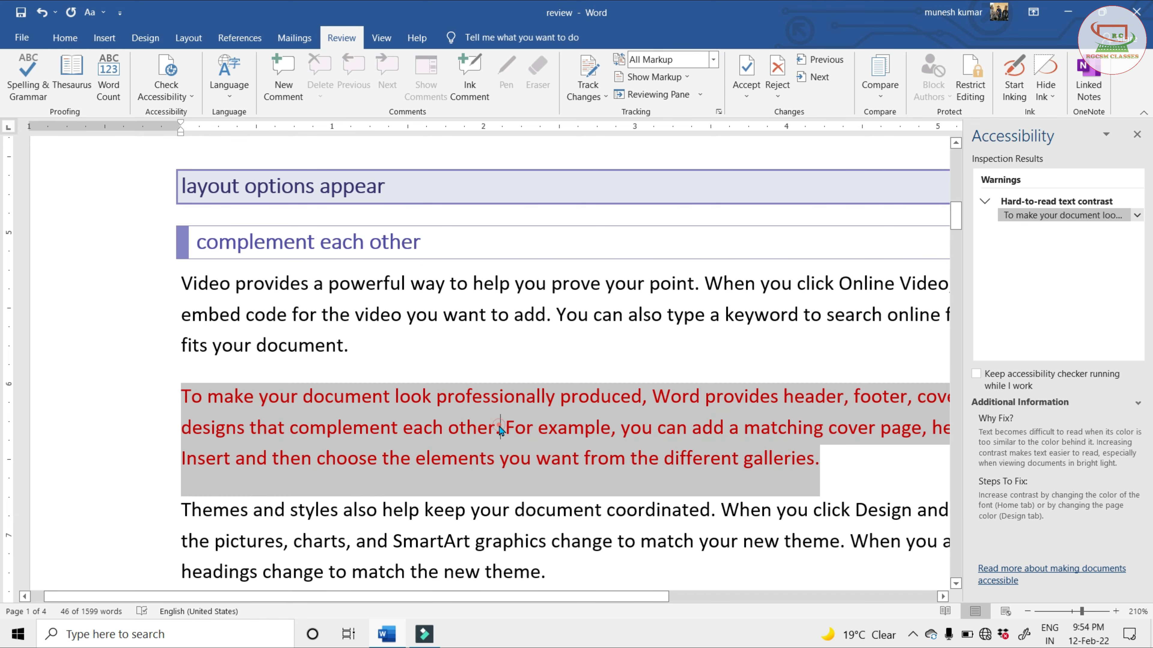
{"action": "left_click", "coordinate": [500, 429]}
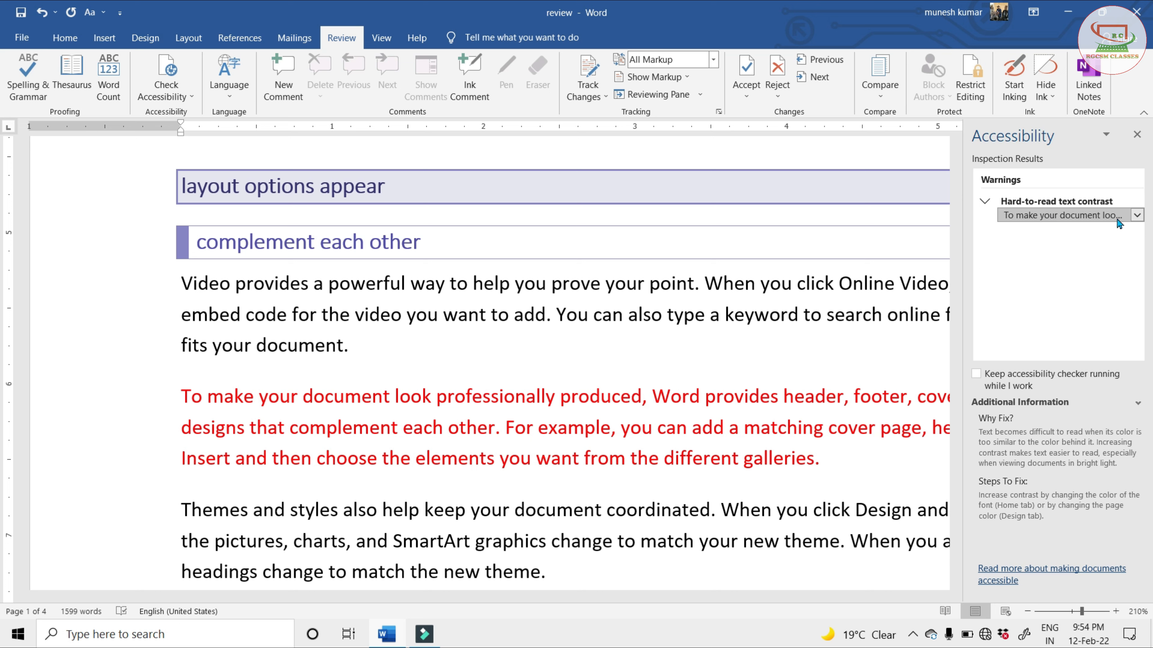
{"action": "left_click", "coordinate": [896, 478]}
{"action": "left_click", "coordinate": [1137, 136]}
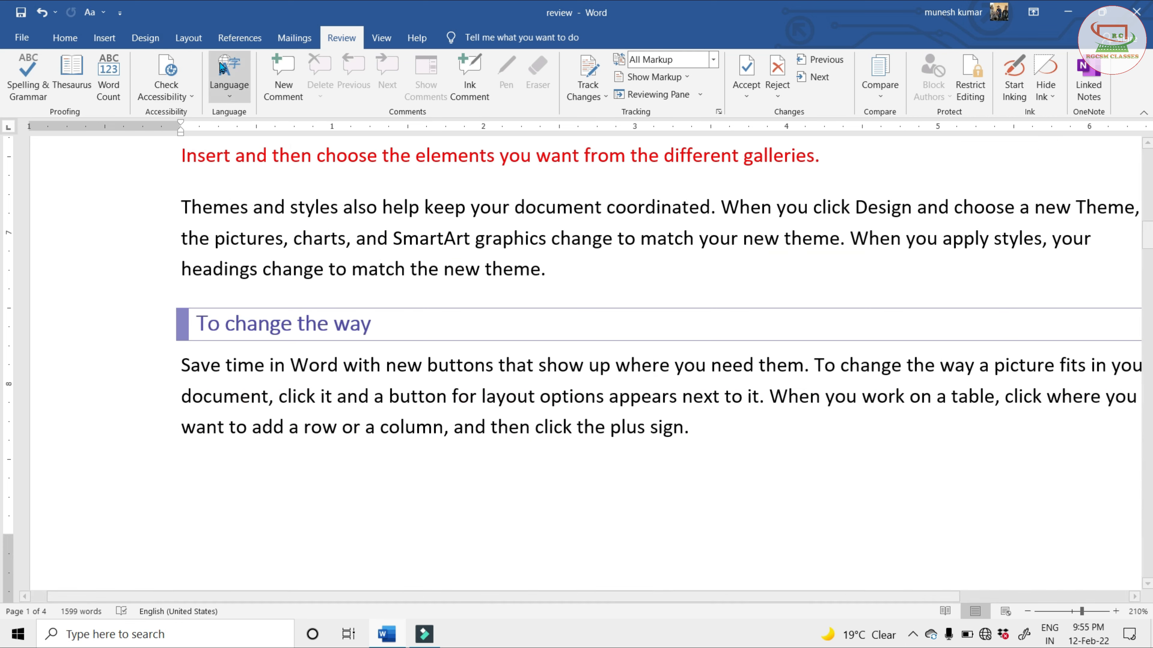
View the proofing language options and close them without changing the language
{"action": "left_click", "coordinate": [231, 78]}
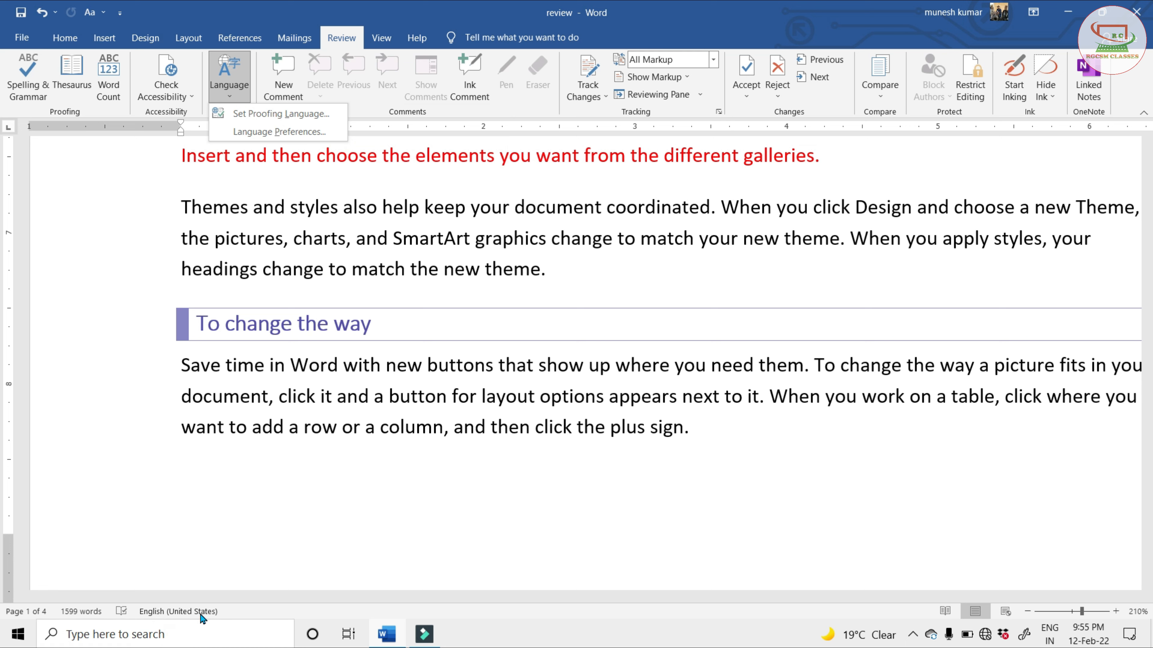
{"action": "left_click", "coordinate": [283, 114]}
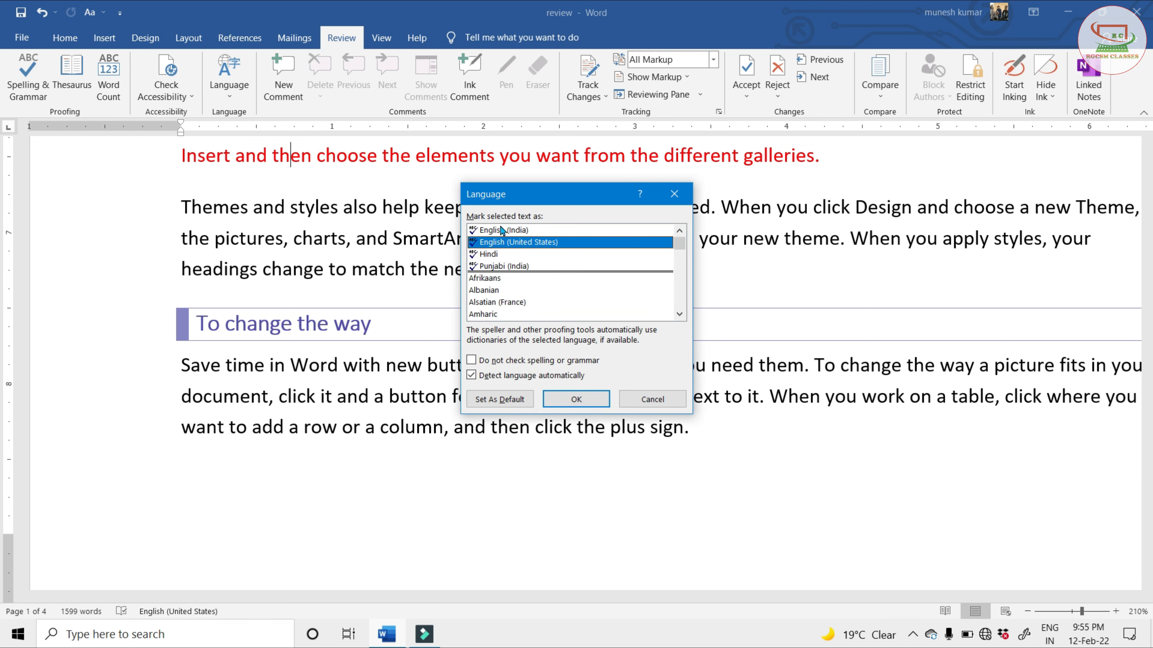
{"action": "left_click", "coordinate": [648, 400]}
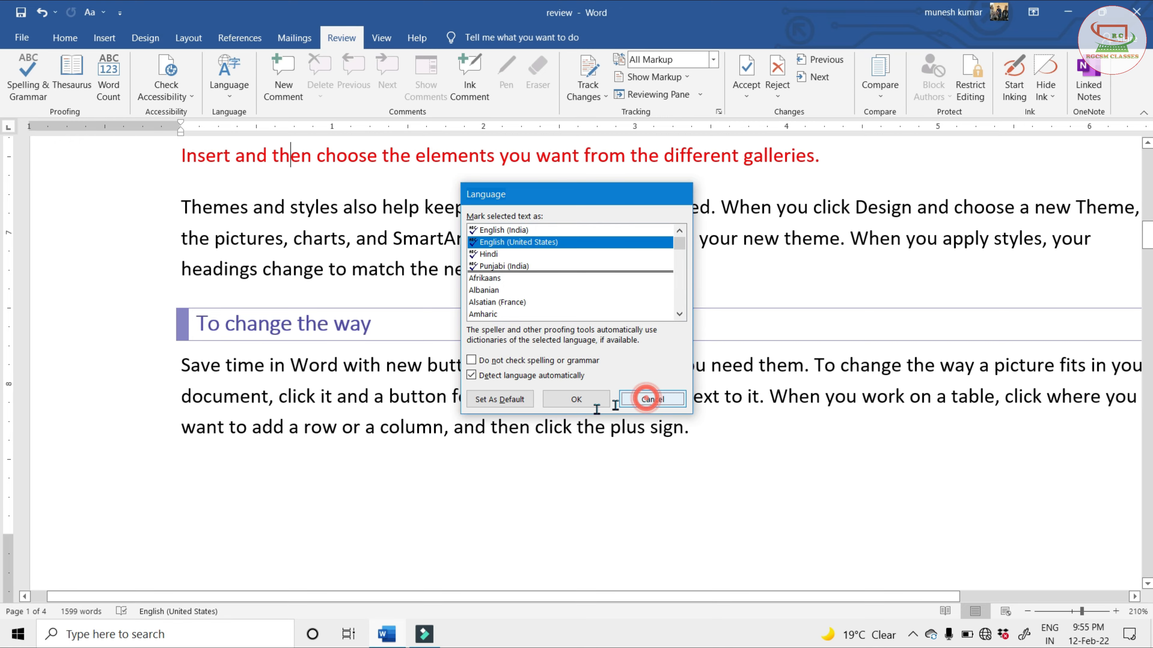
Add the words "color" and "colour" on separate lines on the last page of the document
{"action": "scroll", "coordinate": [361, 411], "scroll_direction": "down", "scroll_amount": 8}
{"action": "scroll", "coordinate": [361, 411], "scroll_direction": "down", "scroll_amount": 15}
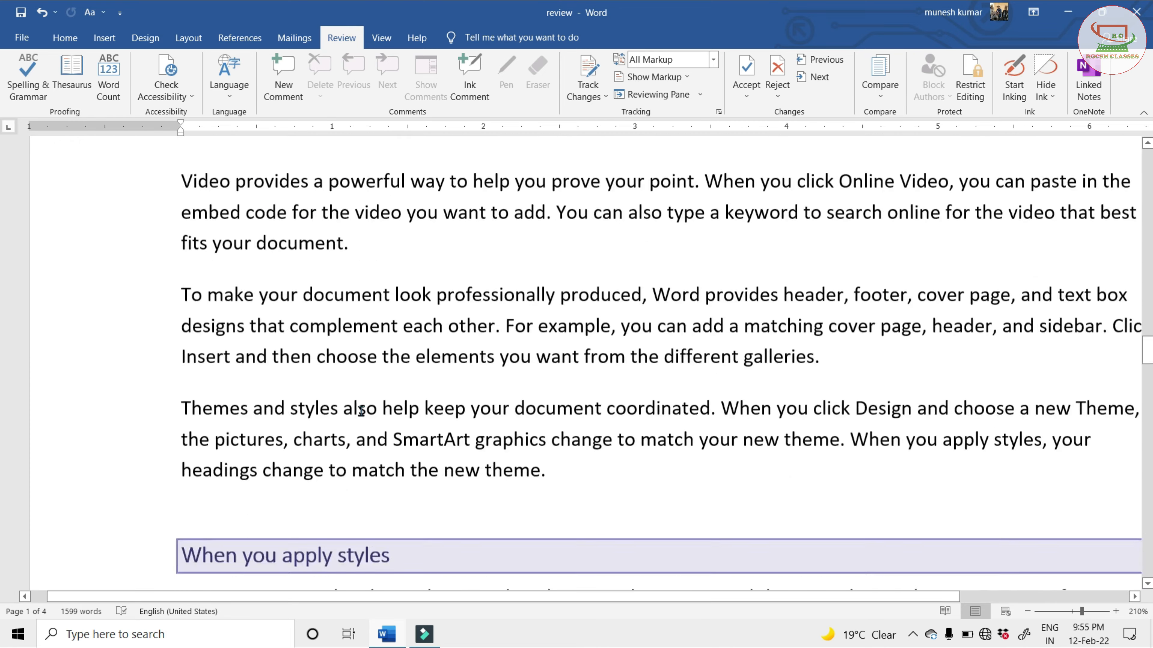
{"action": "scroll", "coordinate": [361, 411], "scroll_direction": "down", "scroll_amount": 15}
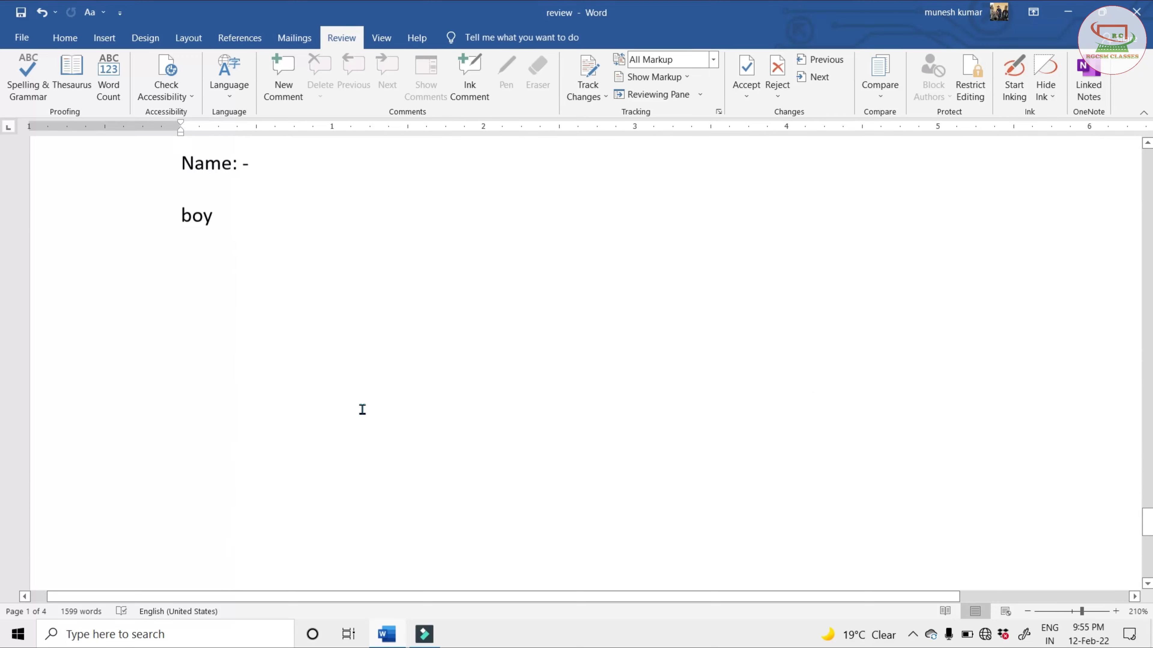
{"action": "scroll", "coordinate": [359, 409], "scroll_direction": "up", "scroll_amount": 3}
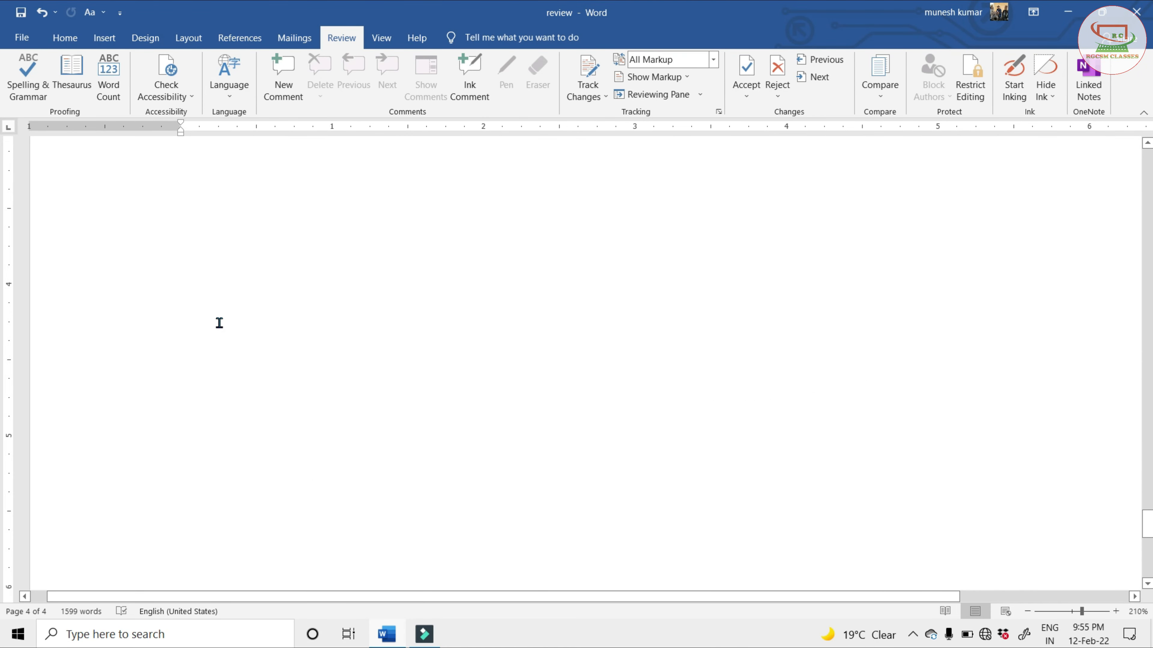
{"action": "type", "text": "color "}
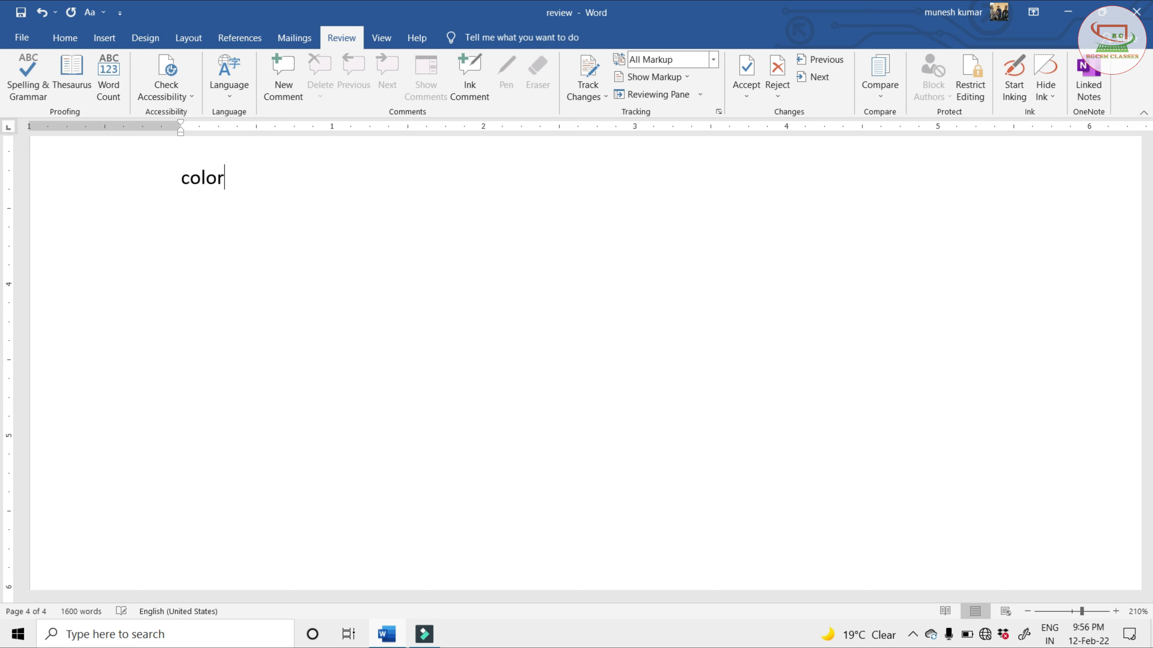
{"action": "type", "text": "colour"}
{"action": "key", "text": "Return"}
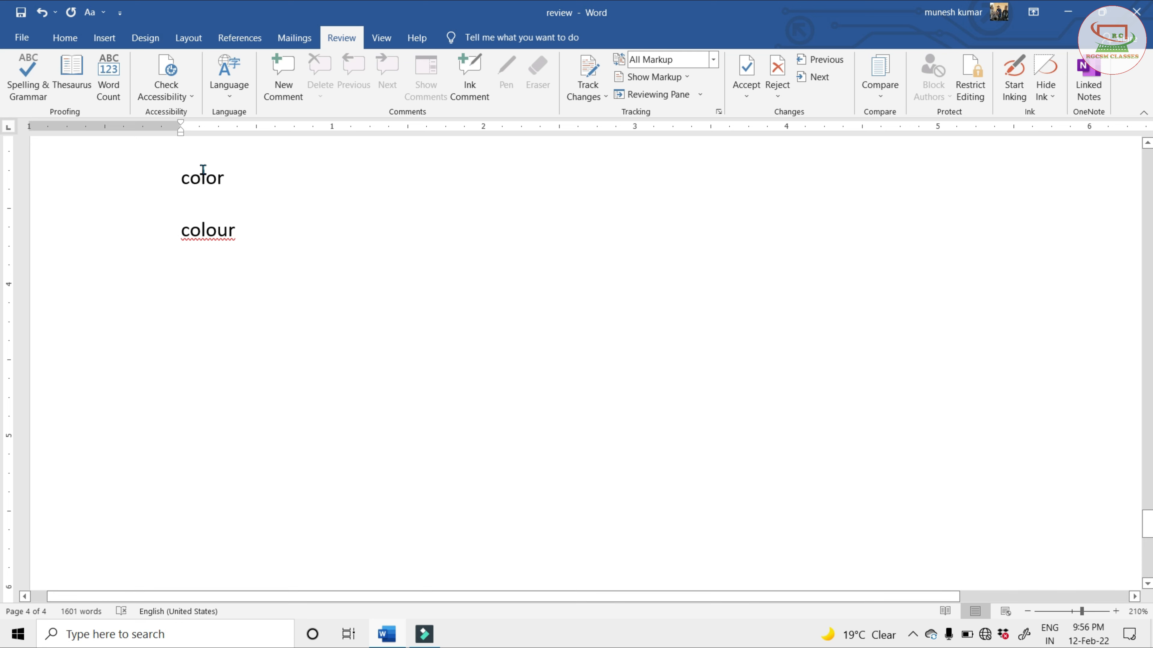
Set the proofing language of the words "color" and "colour" to English (India)
{"action": "triple_click", "coordinate": [186, 178]}
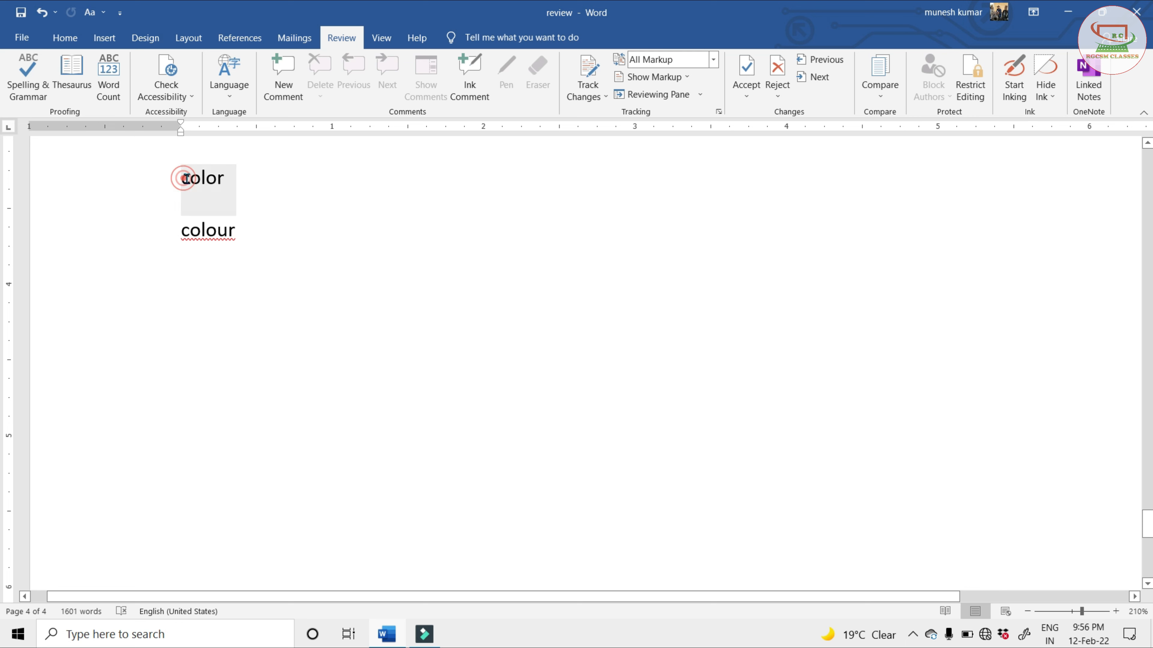
{"action": "left_click", "coordinate": [203, 178]}
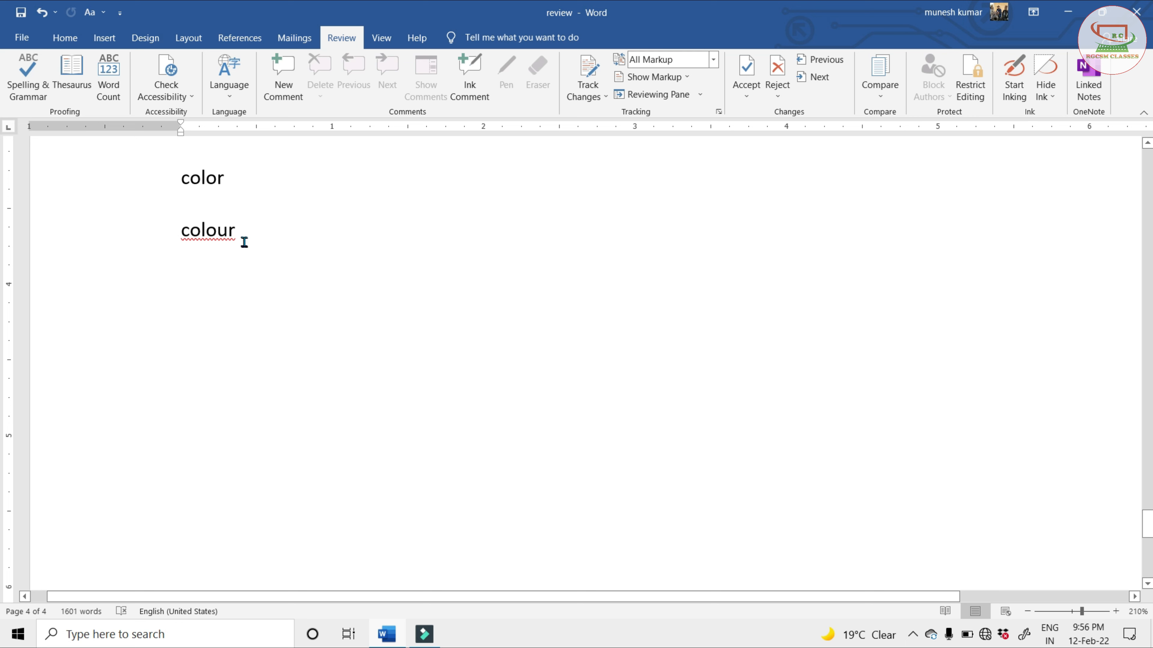
{"action": "left_click_drag", "start_coordinate": [245, 239], "coordinate": [193, 189]}
{"action": "left_click", "coordinate": [229, 78]}
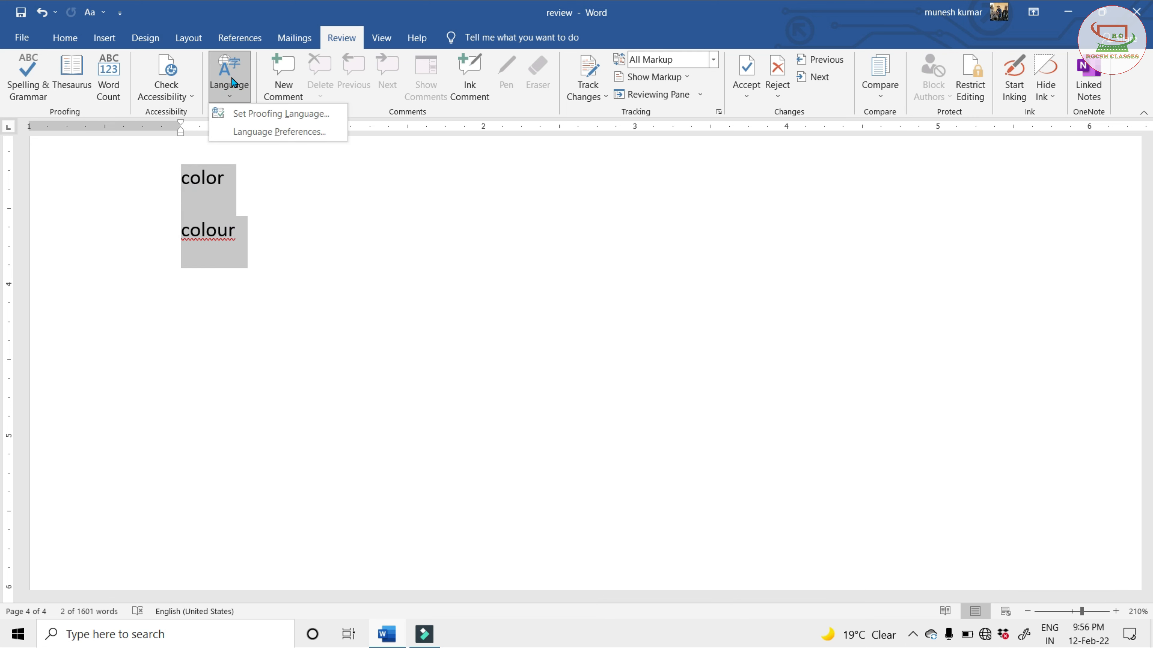
{"action": "left_click", "coordinate": [286, 114]}
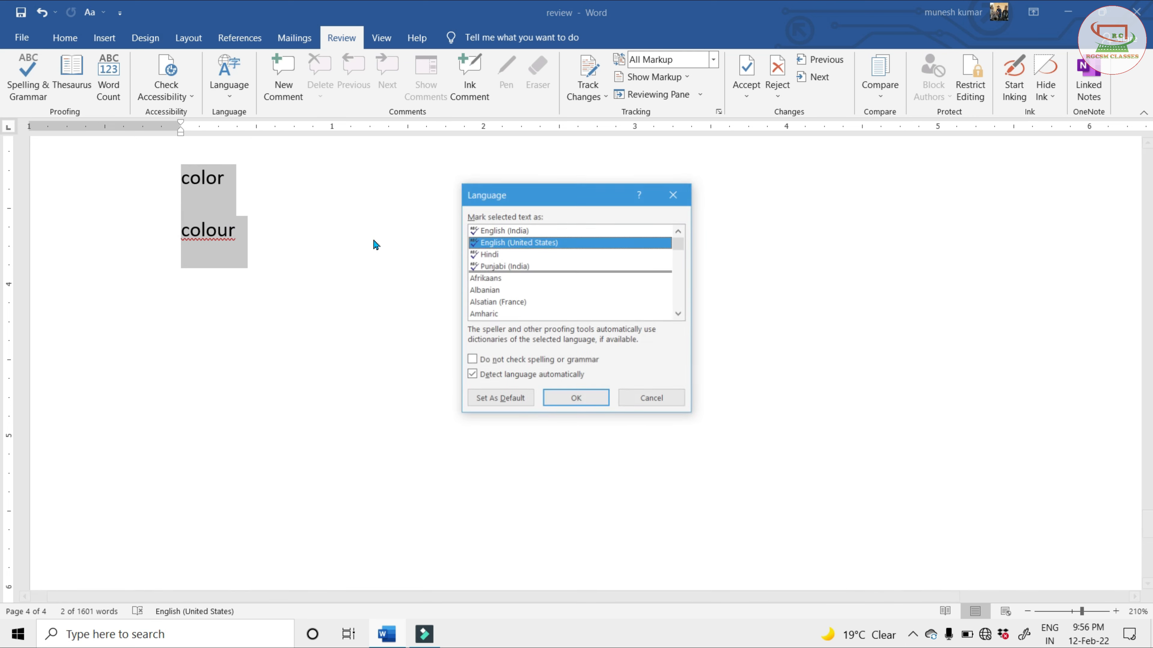
{"action": "left_click", "coordinate": [496, 231]}
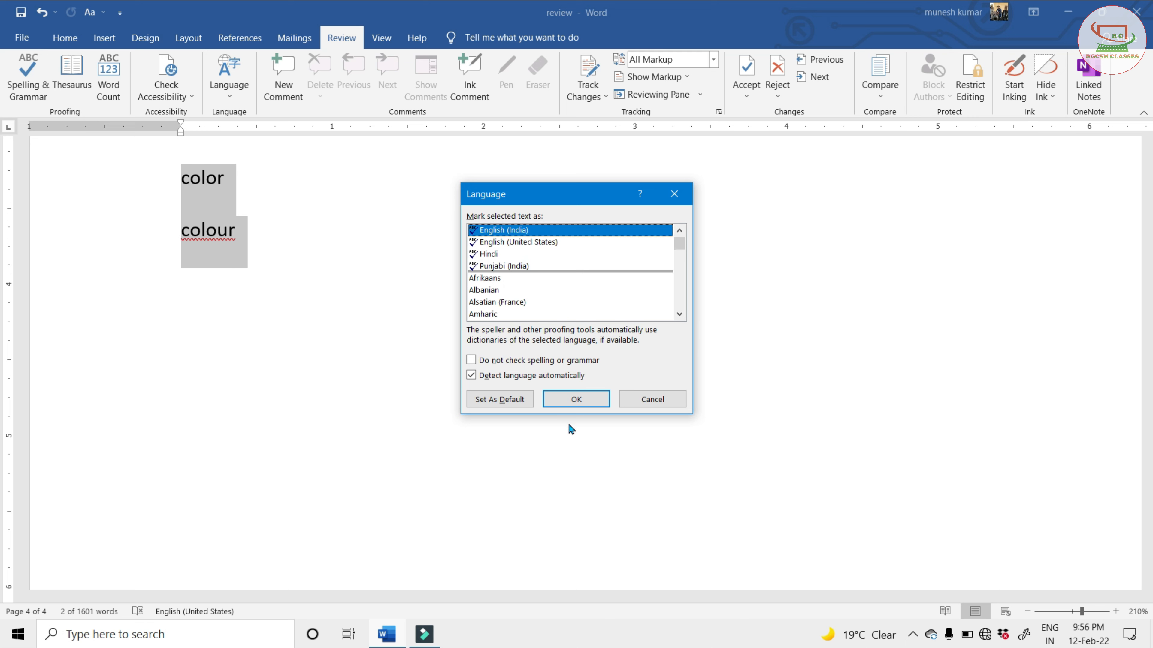
{"action": "left_click", "coordinate": [575, 398]}
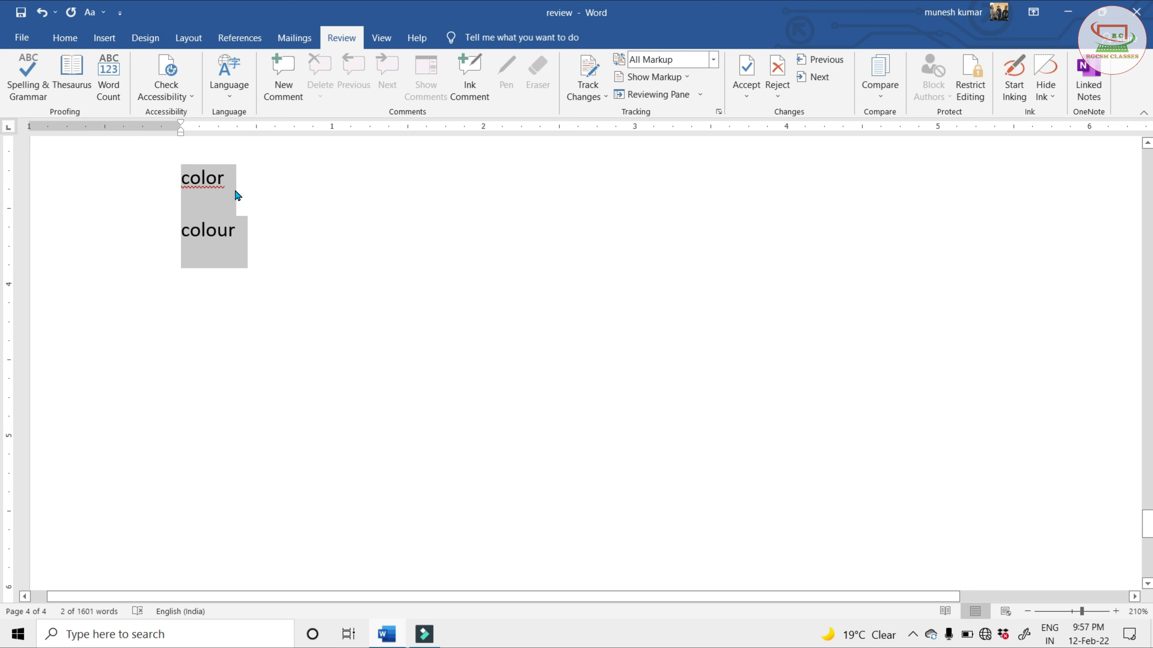
View the Office language preferences and the display languages available to install, and close them without changes
{"action": "left_click", "coordinate": [236, 80]}
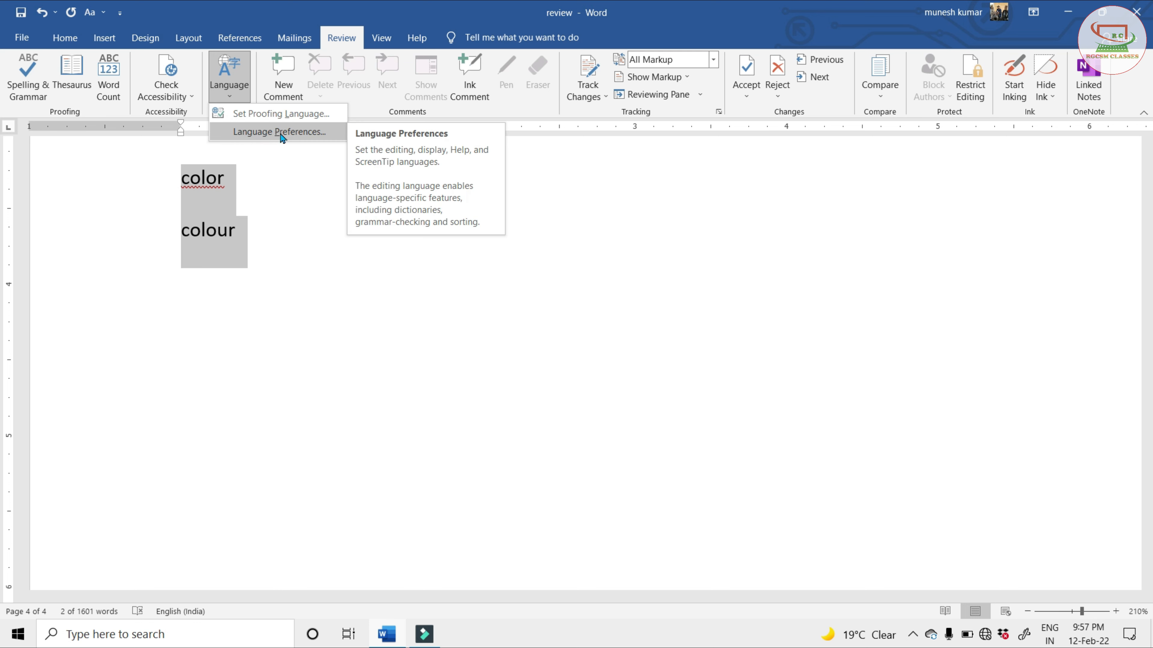
{"action": "left_click", "coordinate": [291, 135]}
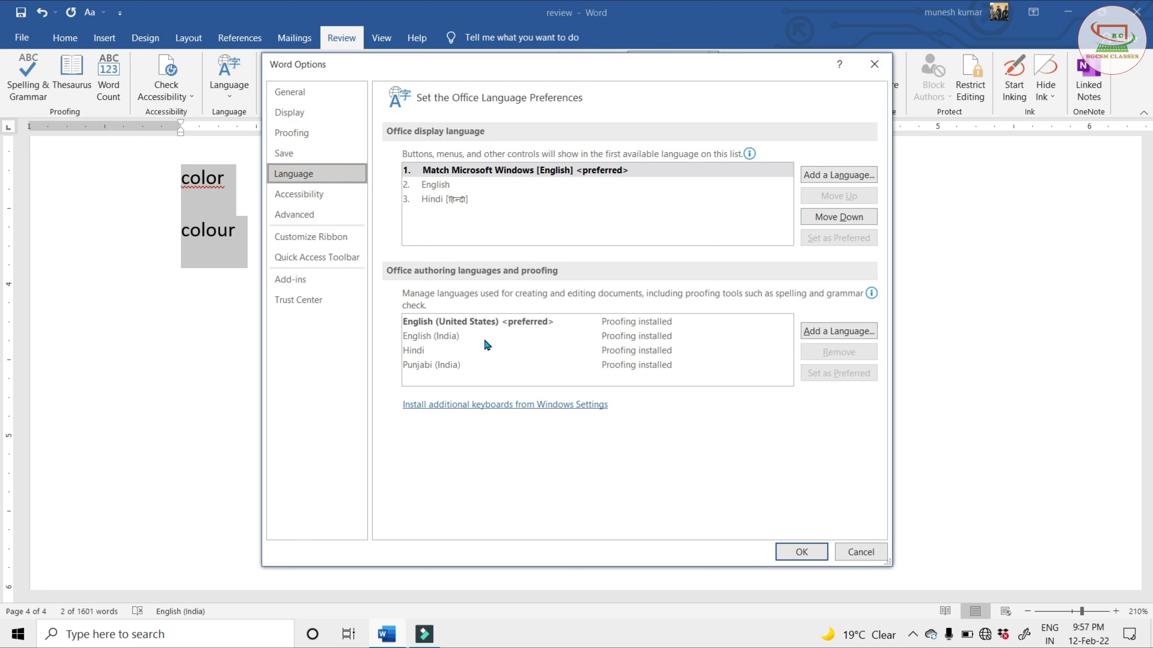
{"action": "left_click", "coordinate": [856, 179]}
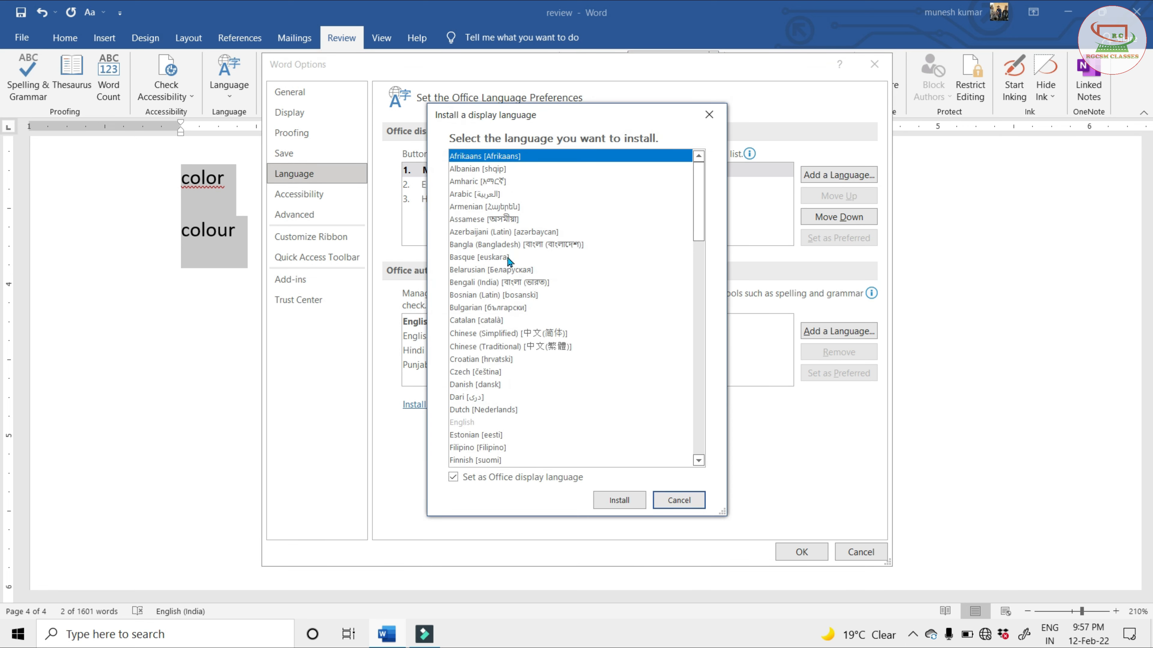
{"action": "mouse_move", "coordinate": [698, 212]}
{"action": "left_mouse_down"}
{"action": "mouse_move", "coordinate": [695, 199]}
{"action": "mouse_move", "coordinate": [696, 423]}
{"action": "mouse_move", "coordinate": [696, 230]}
{"action": "left_mouse_up"}
{"action": "left_click", "coordinate": [679, 500]}
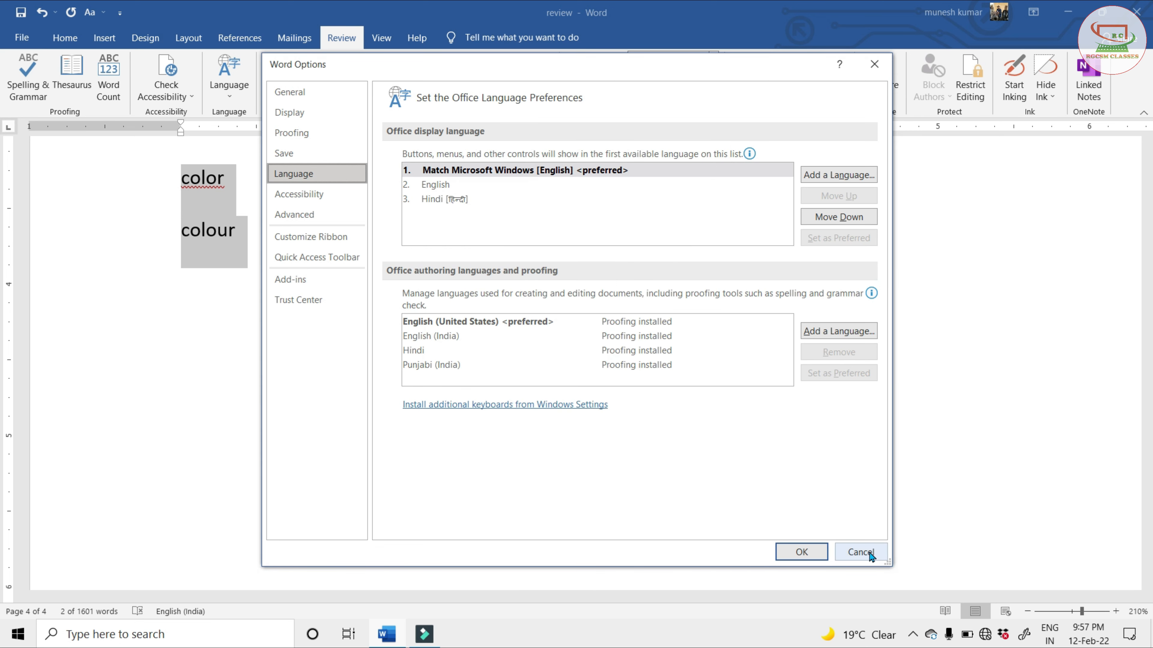
{"action": "left_click", "coordinate": [864, 552]}
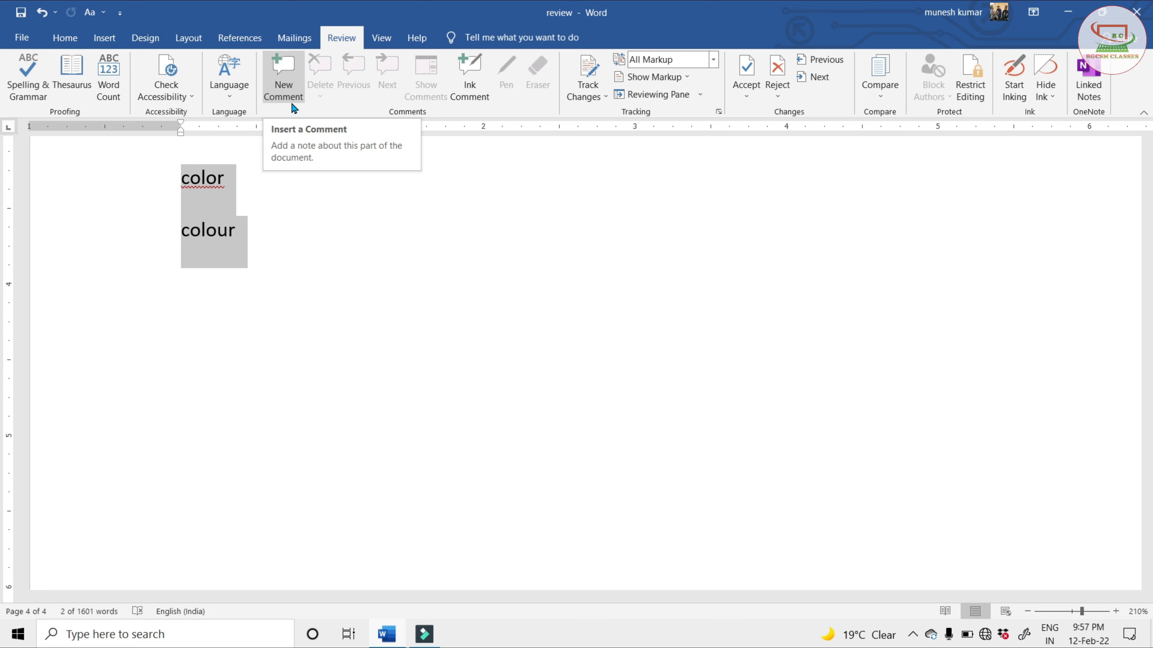
Add a comment to the word "color" reading "This word use in English us"
{"action": "left_click", "coordinate": [223, 231]}
{"action": "double_click", "coordinate": [203, 178]}
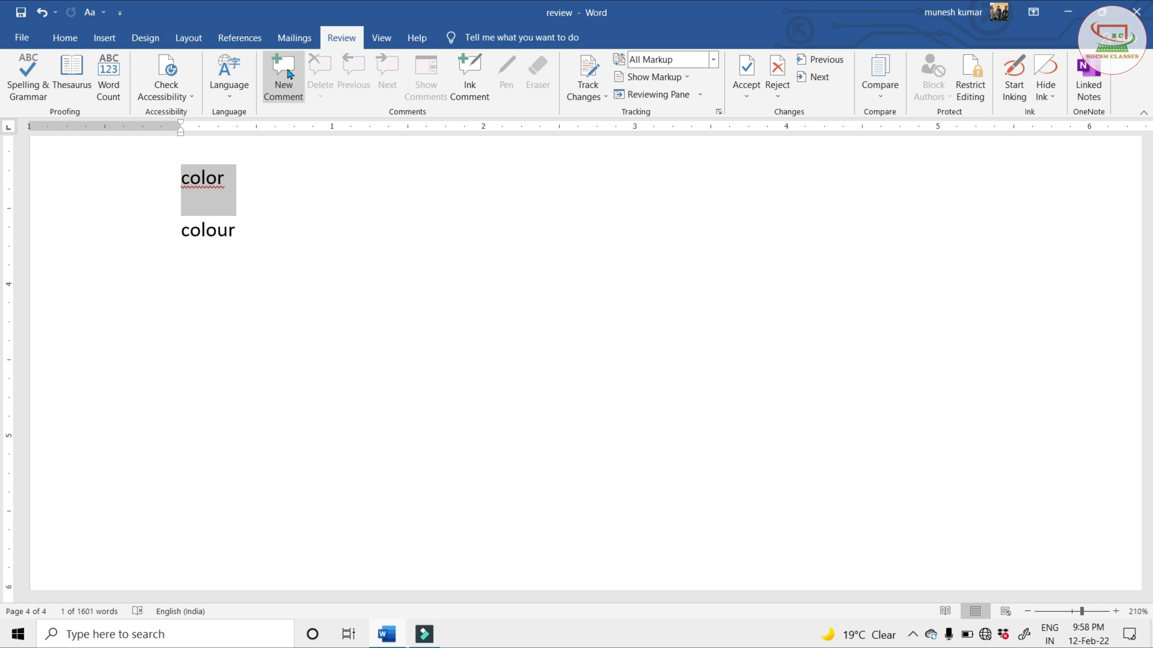
{"action": "left_click", "coordinate": [283, 78]}
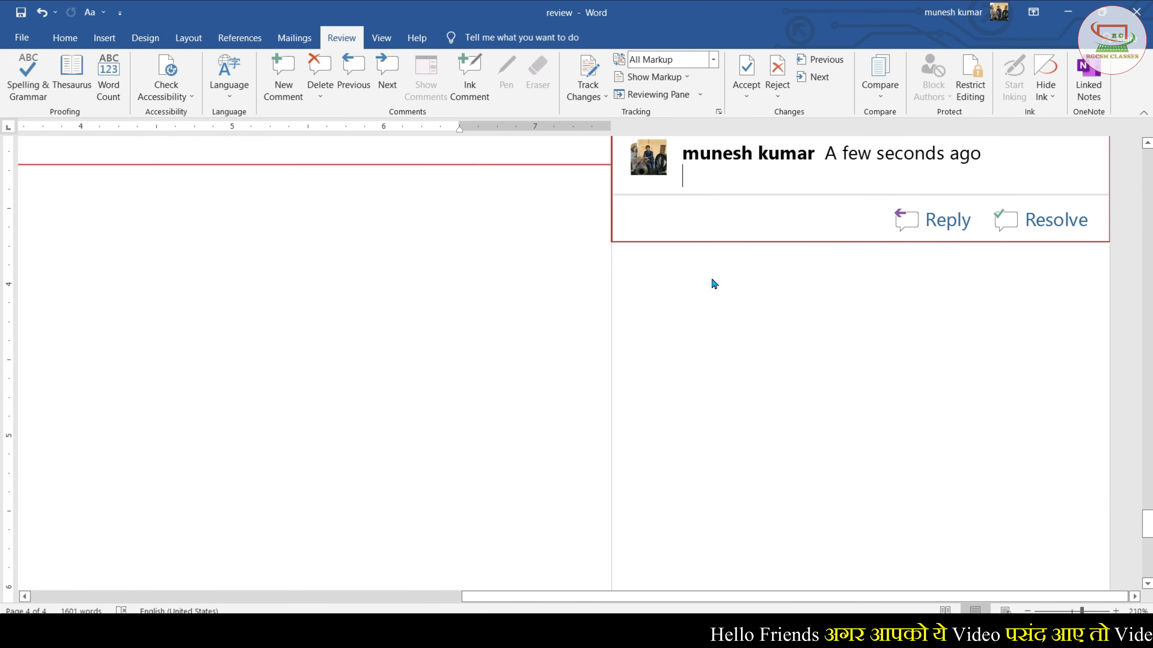
{"action": "scroll", "coordinate": [717, 283], "scroll_direction": "down", "scroll_amount": 8}
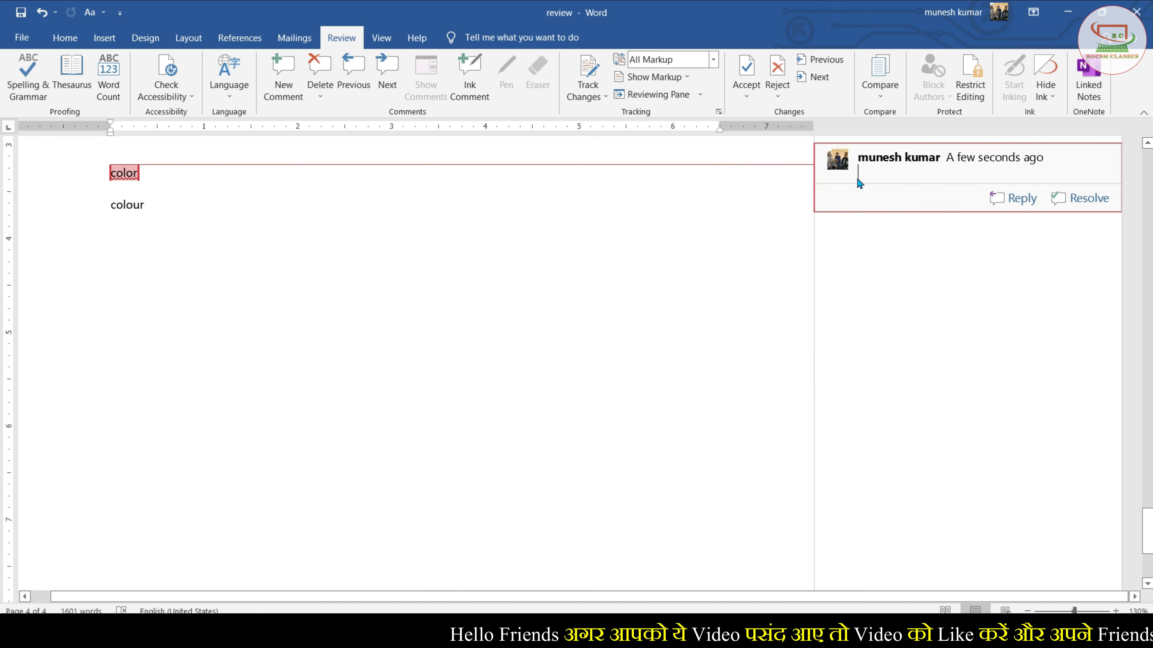
{"action": "left_click", "coordinate": [862, 172]}
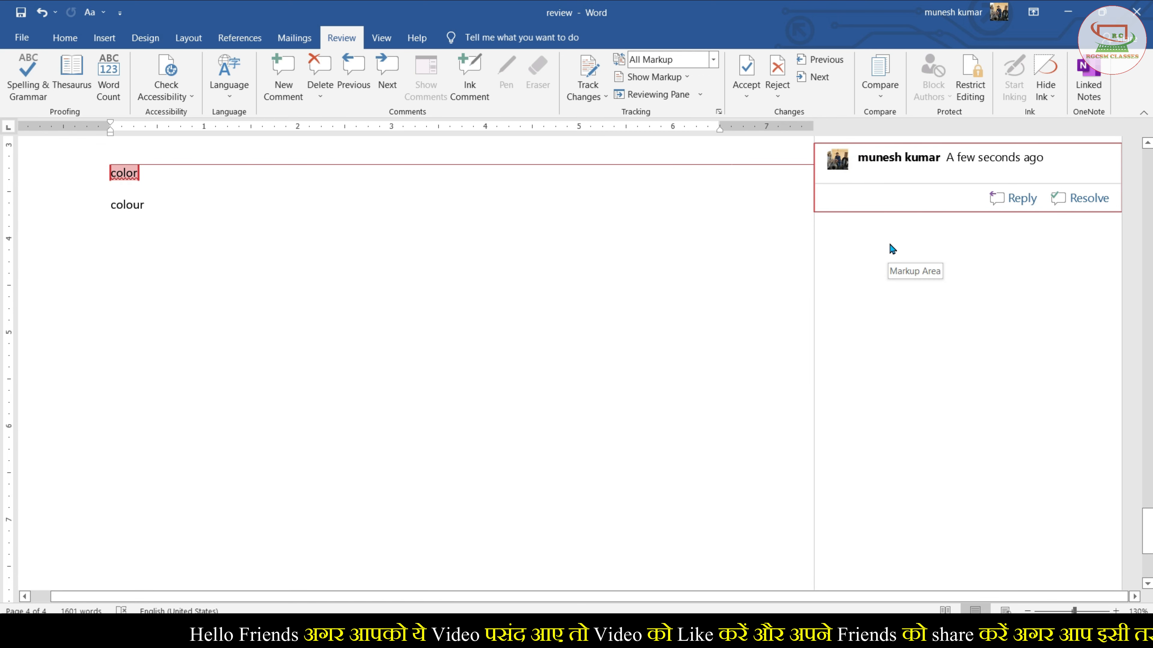
{"action": "type", "text": "This word use in enl"}
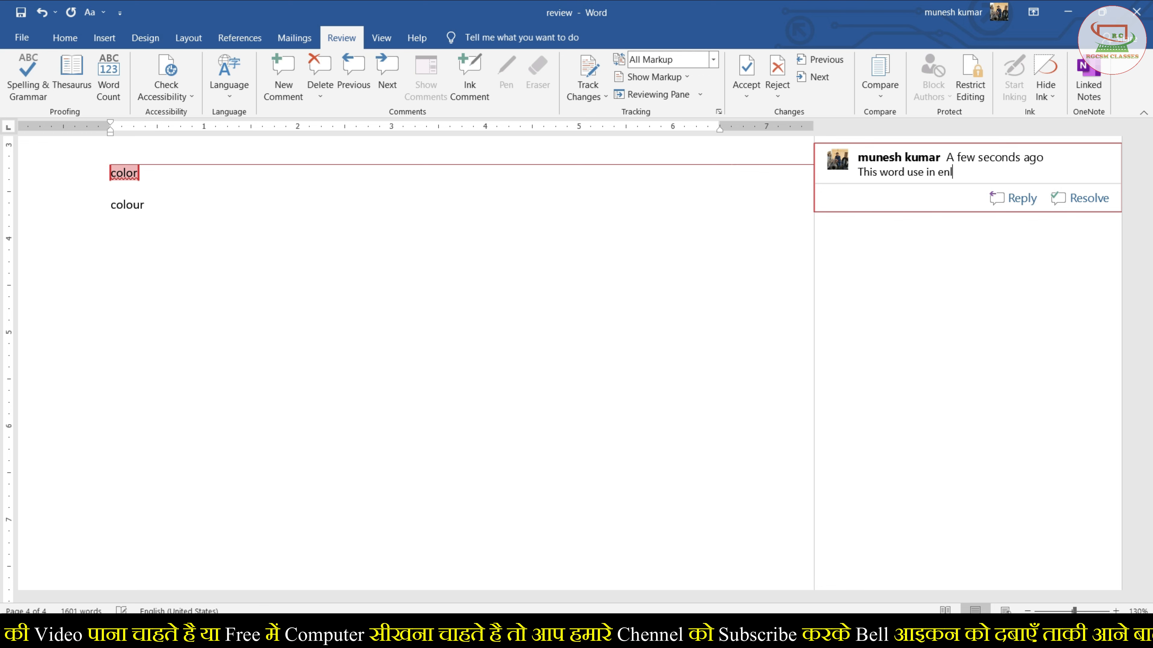
{"action": "key", "text": "BackSpace"}
{"action": "type", "text": "glish us"}
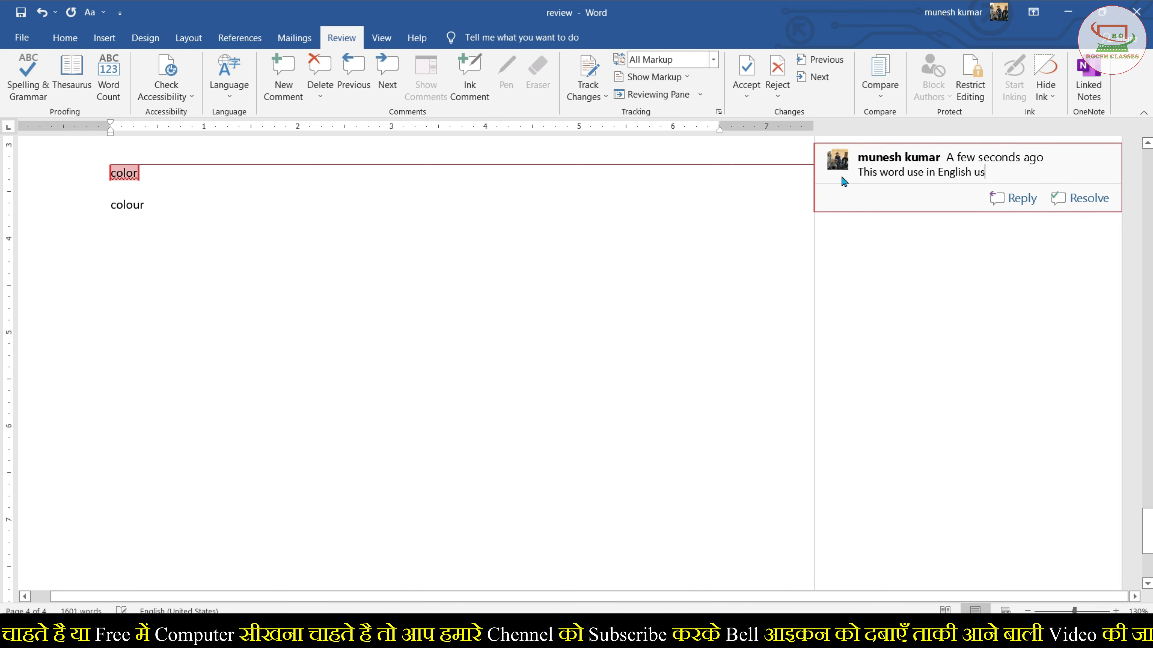
Add a comment to the word "colour" reading "This word use in English india"
{"action": "double_click", "coordinate": [125, 208]}
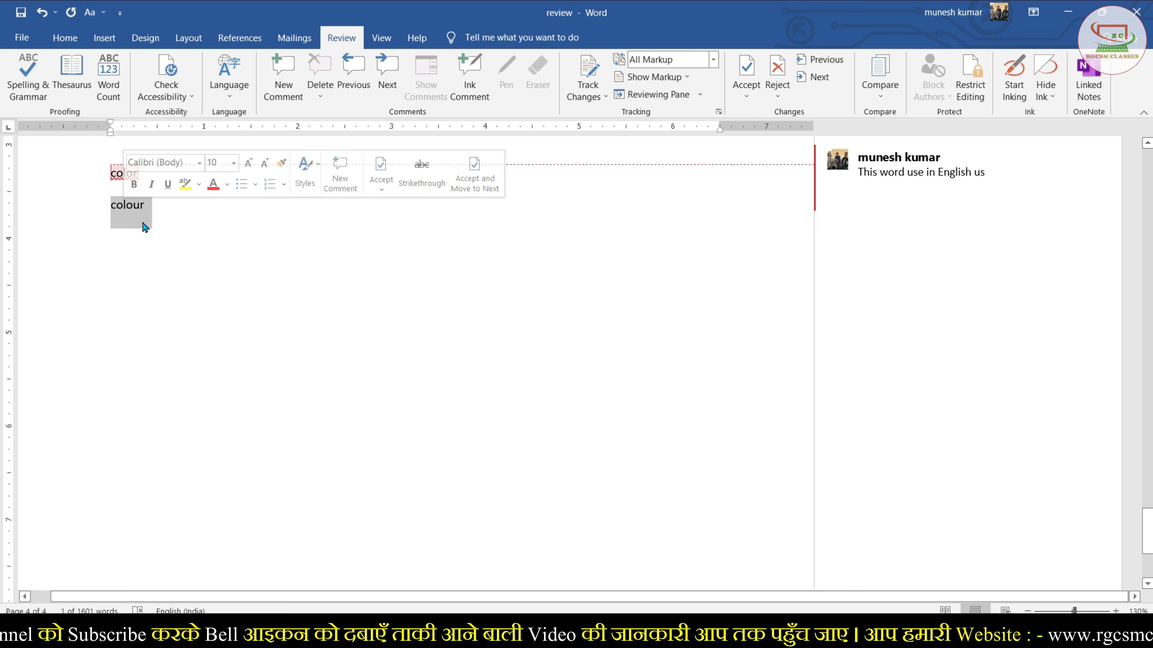
{"action": "left_click", "coordinate": [285, 75]}
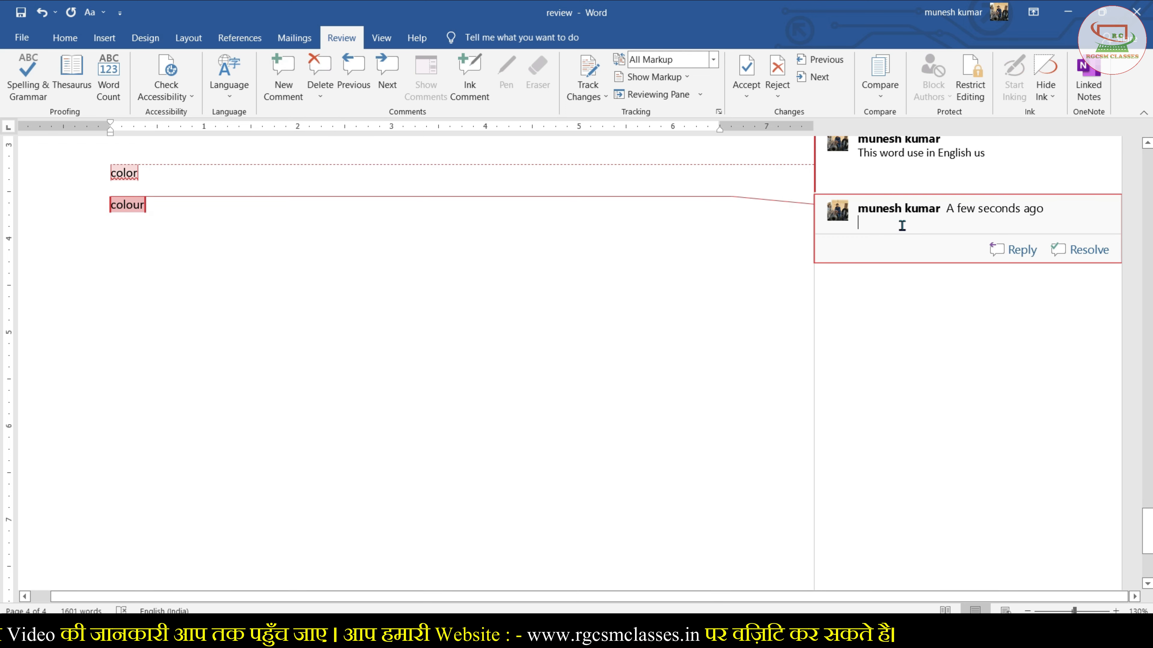
{"action": "left_click", "coordinate": [882, 225]}
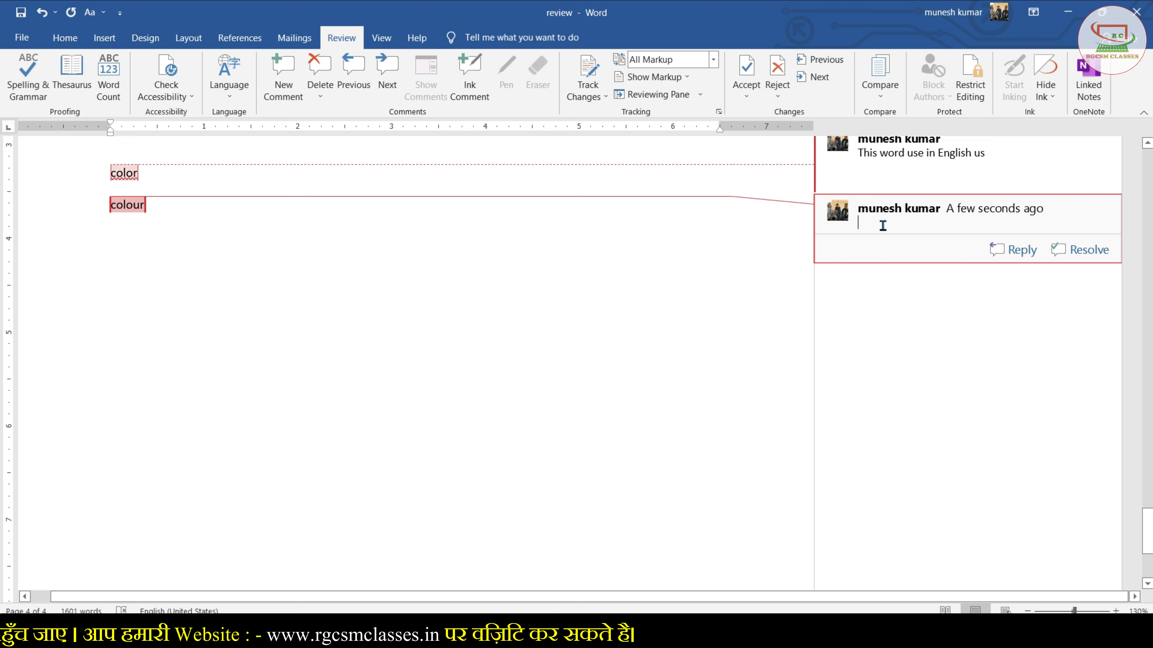
{"action": "type", "text": "this w"}
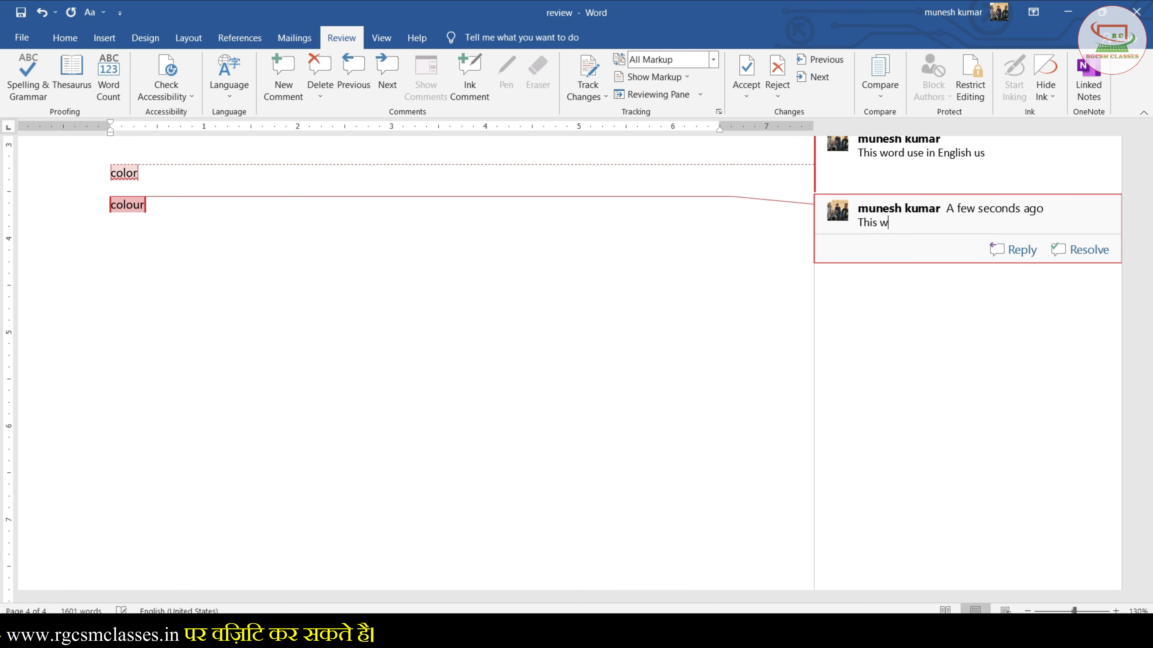
{"action": "type", "text": "ord use in English india"}
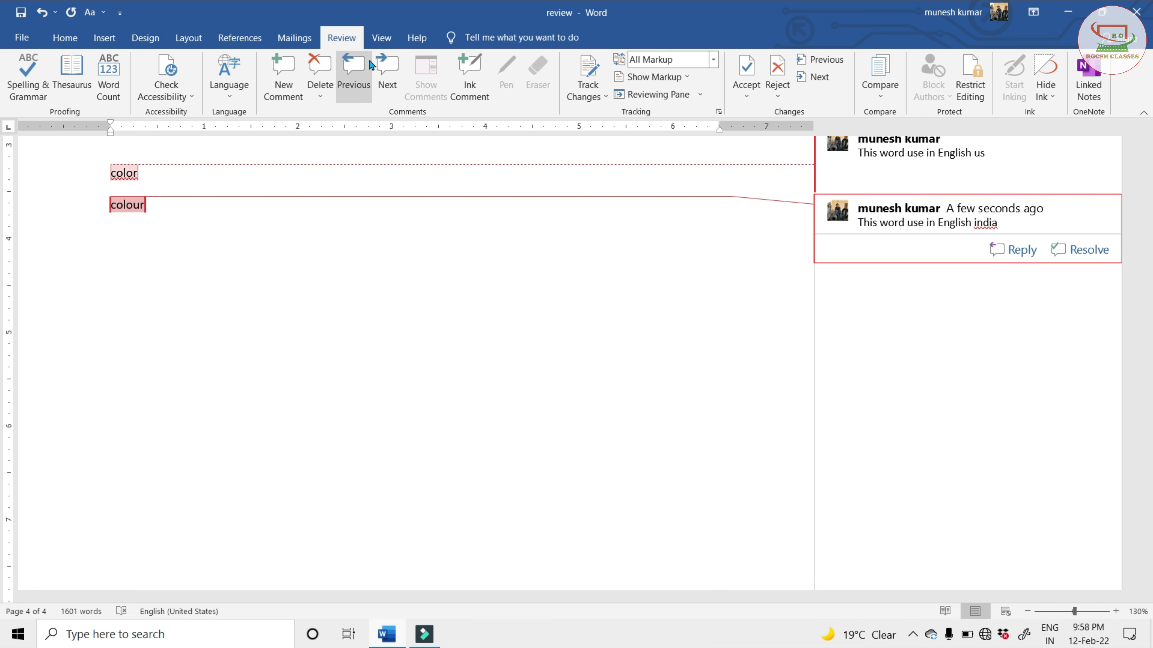
Step back and forward between the comments on "color" and "colour", and delete both comments
{"action": "left_click", "coordinate": [354, 75]}
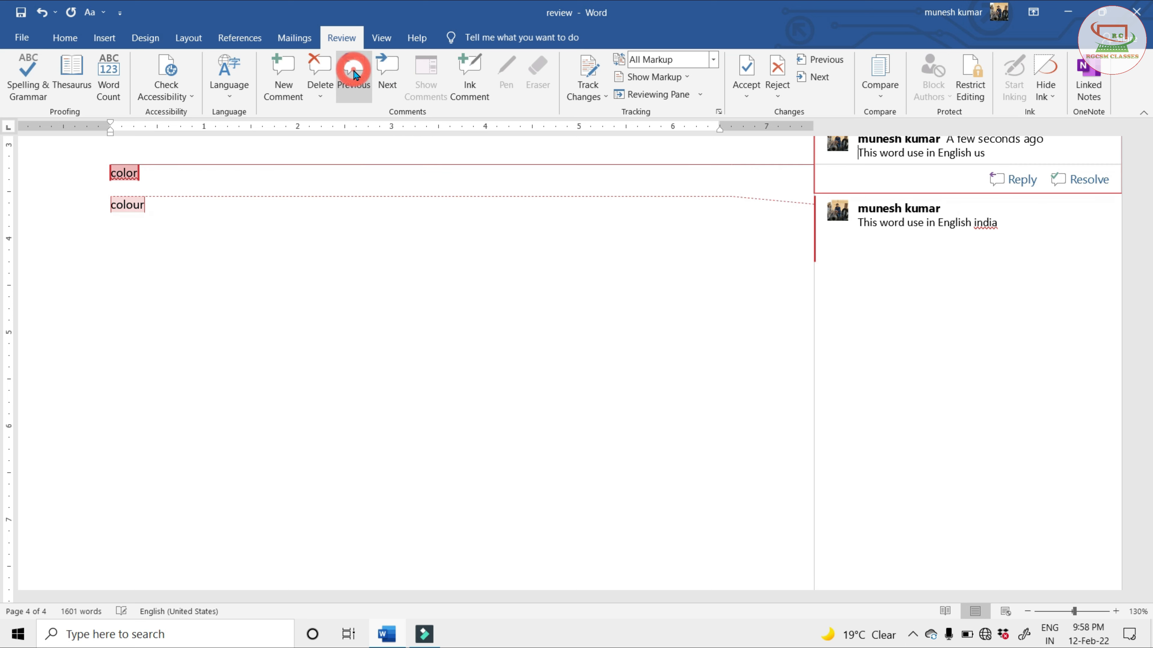
{"action": "left_click", "coordinate": [387, 74]}
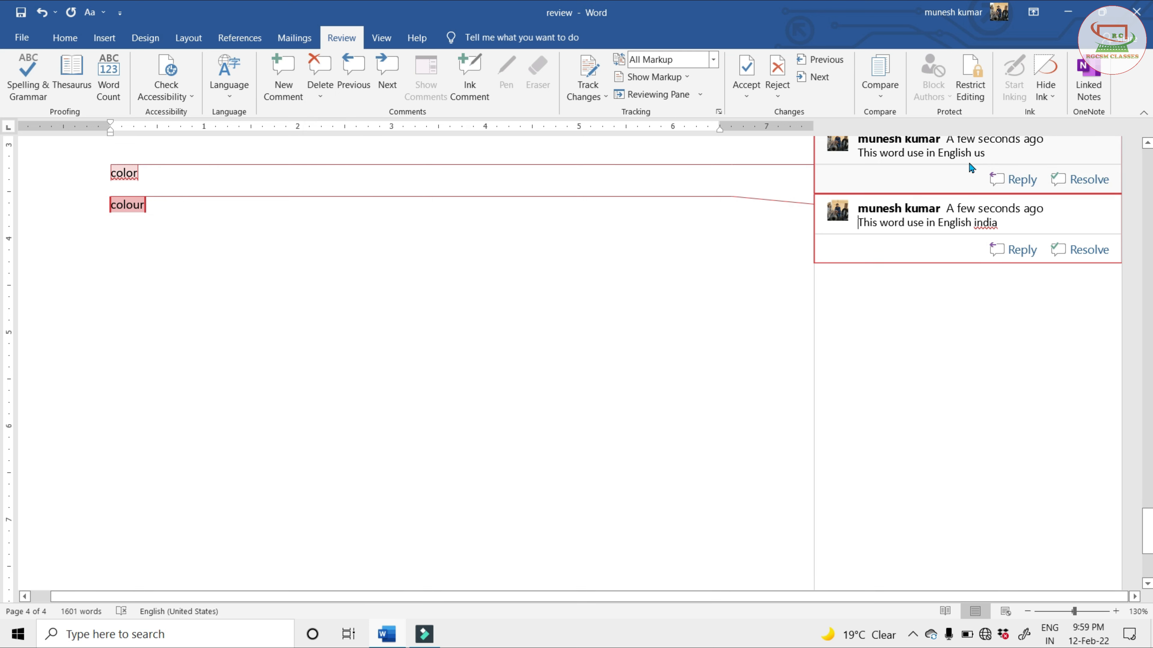
{"action": "scroll", "coordinate": [929, 246], "scroll_direction": "up", "scroll_amount": 1}
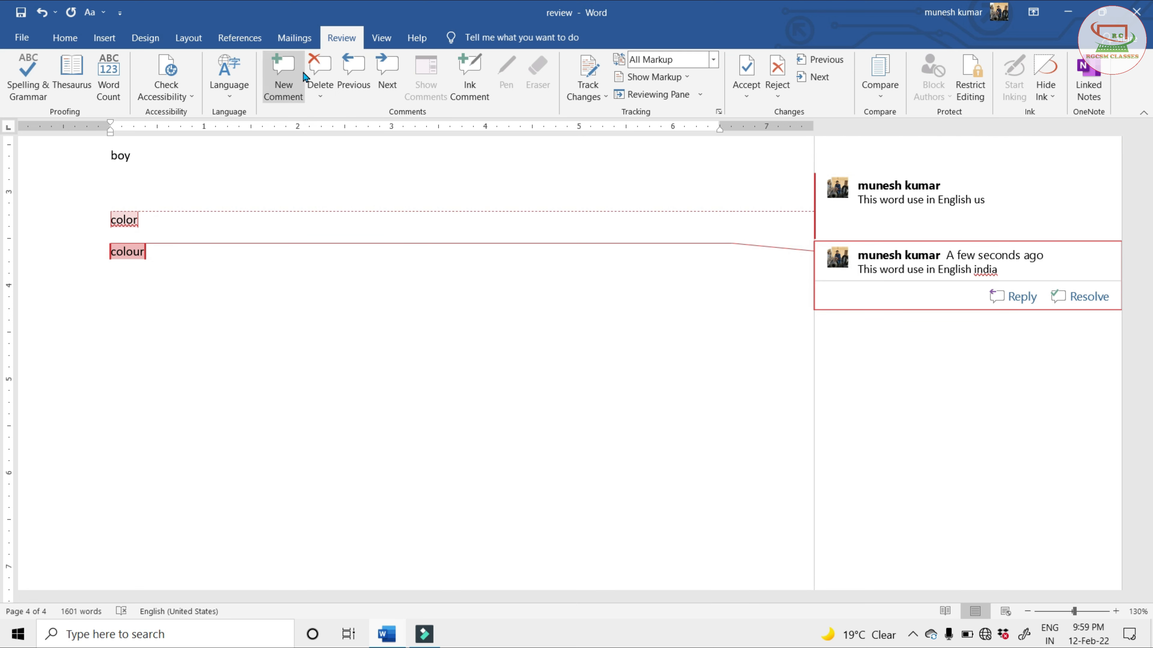
{"action": "left_click", "coordinate": [1009, 199]}
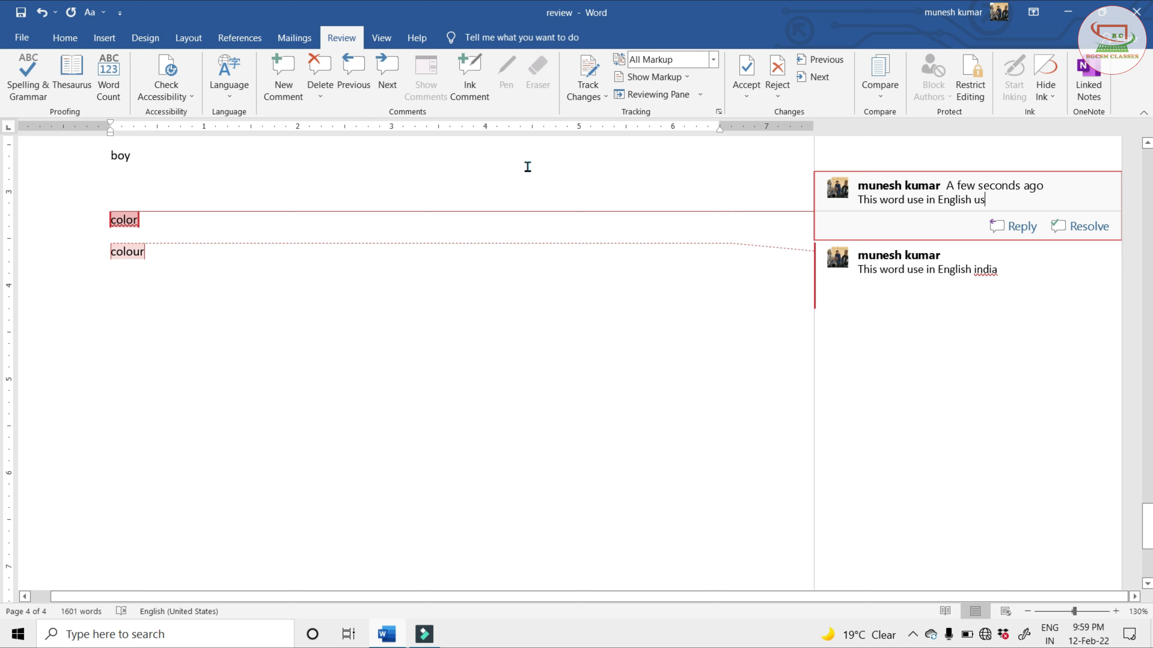
{"action": "left_click", "coordinate": [320, 68]}
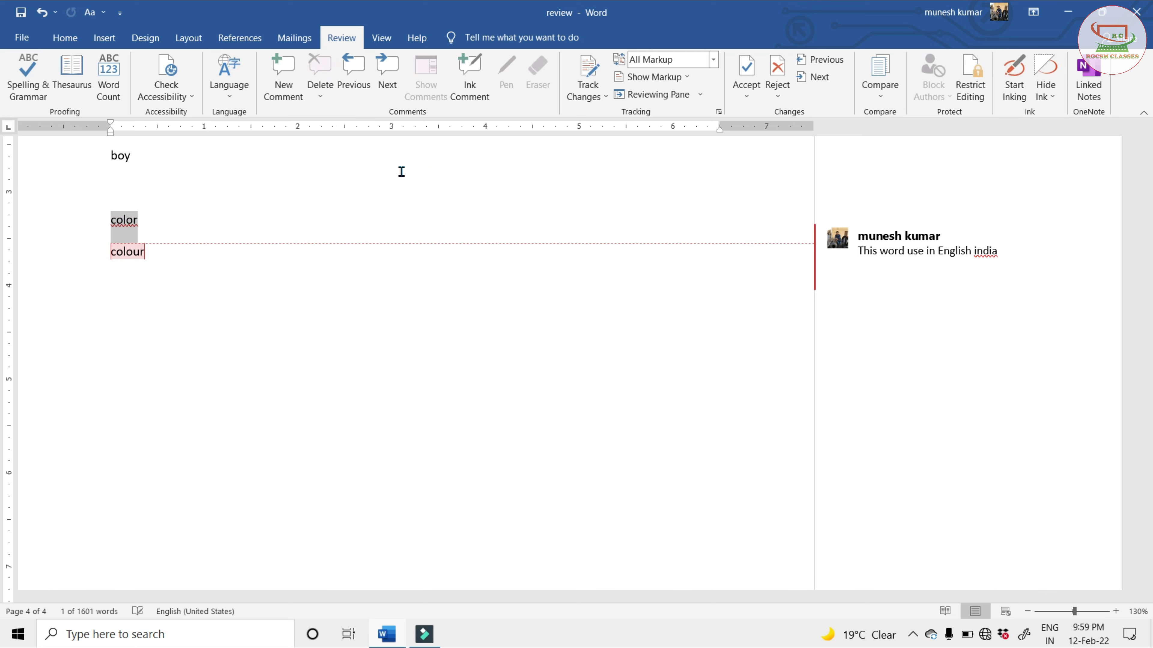
{"action": "left_click", "coordinate": [976, 251]}
{"action": "left_click", "coordinate": [320, 68]}
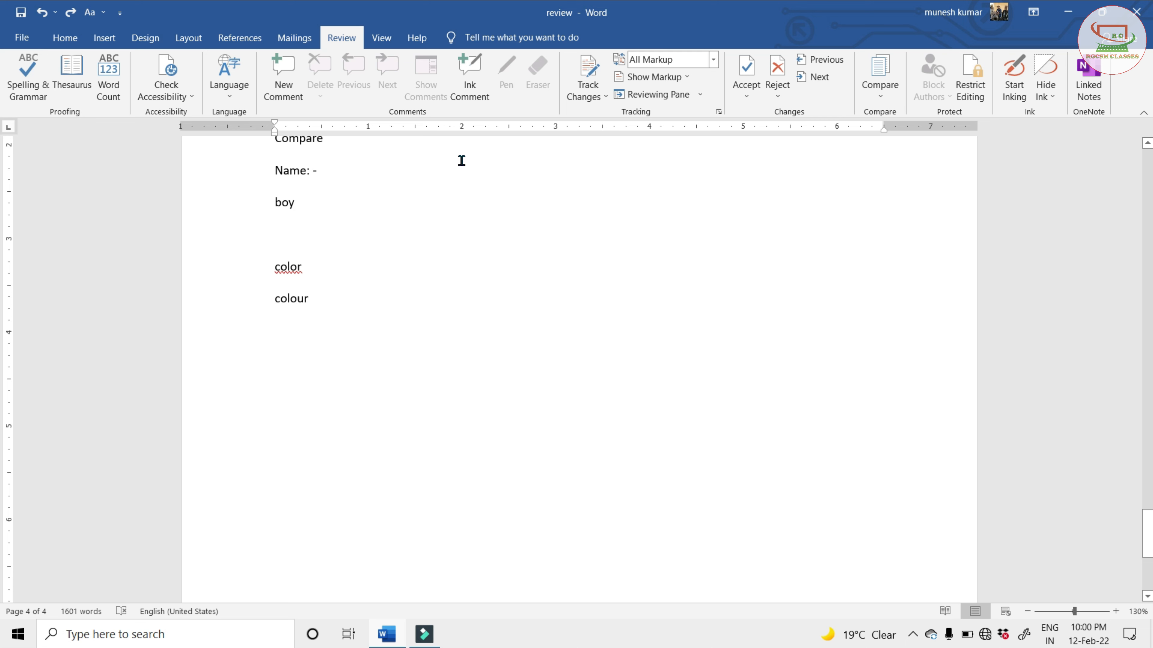
Attach an ink comment to the word "boy"
{"action": "double_click", "coordinate": [286, 205]}
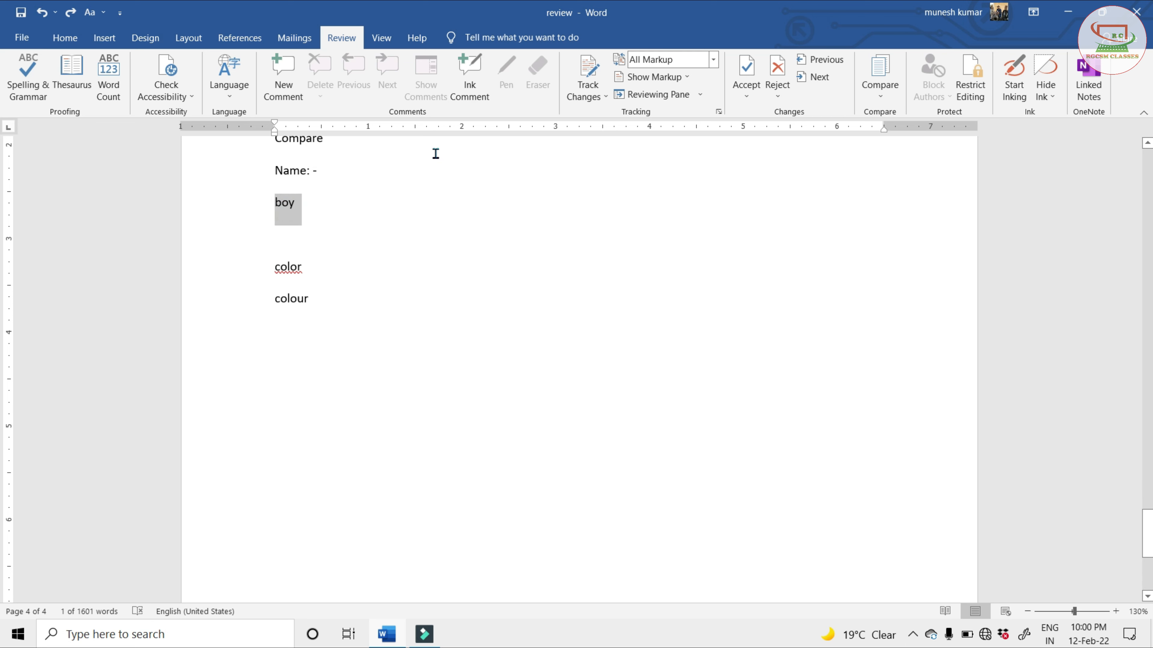
{"action": "left_click", "coordinate": [461, 97]}
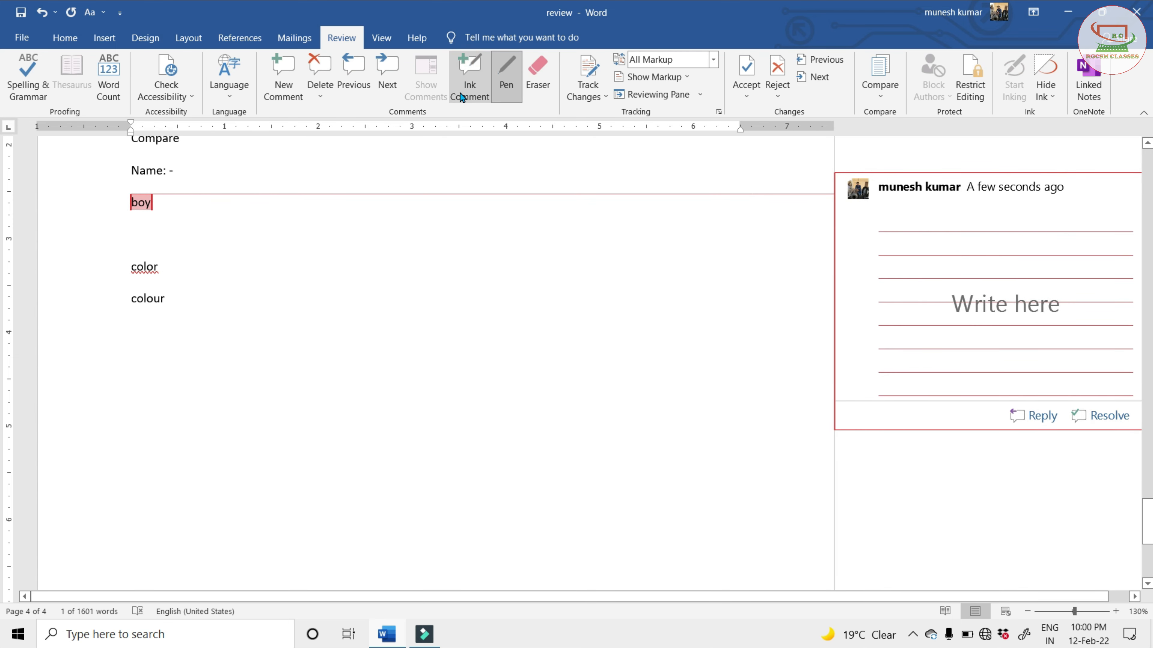
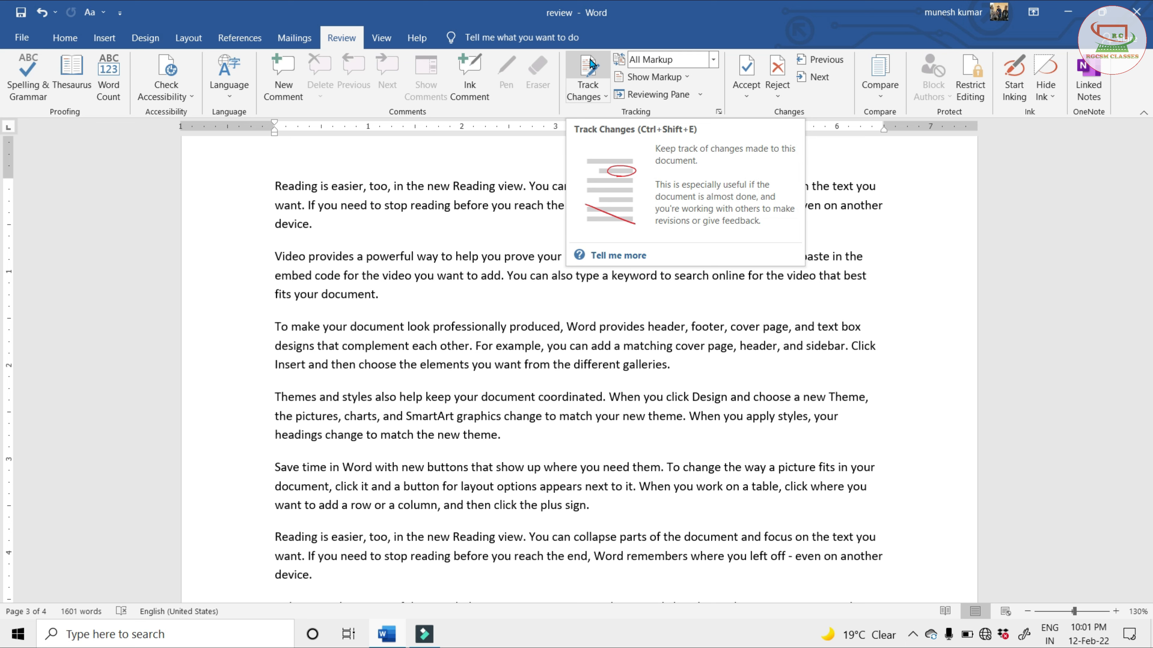
Turn on Track Changes and set the display for review to Simple Markup
{"action": "left_click", "coordinate": [595, 67]}
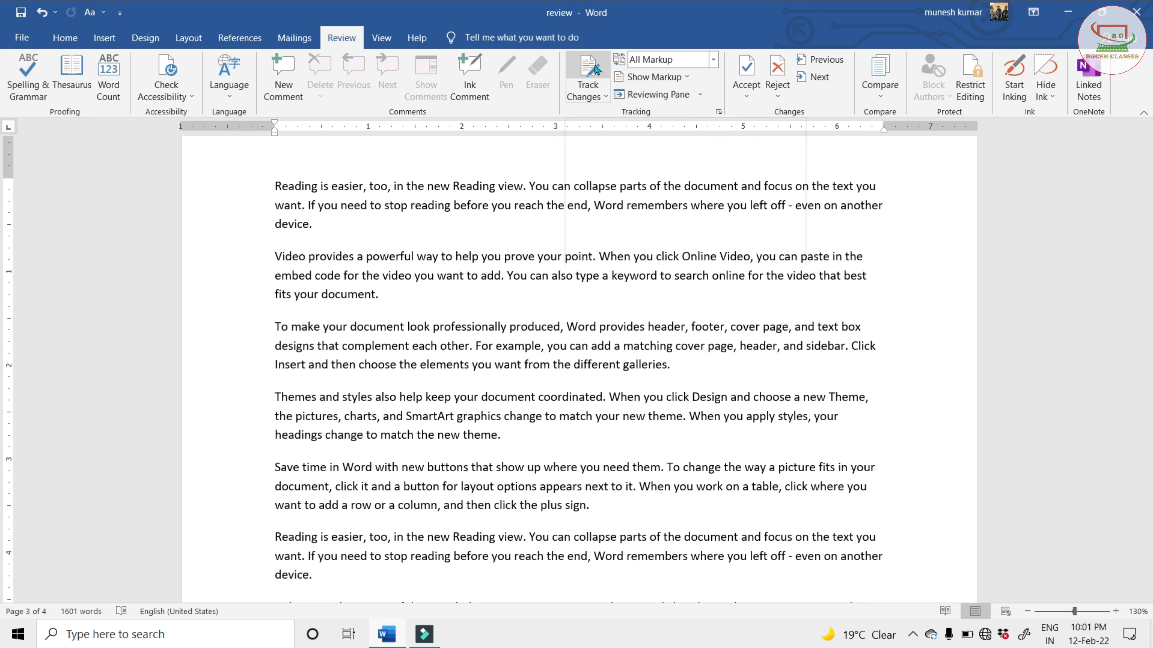
{"action": "left_click", "coordinate": [592, 66]}
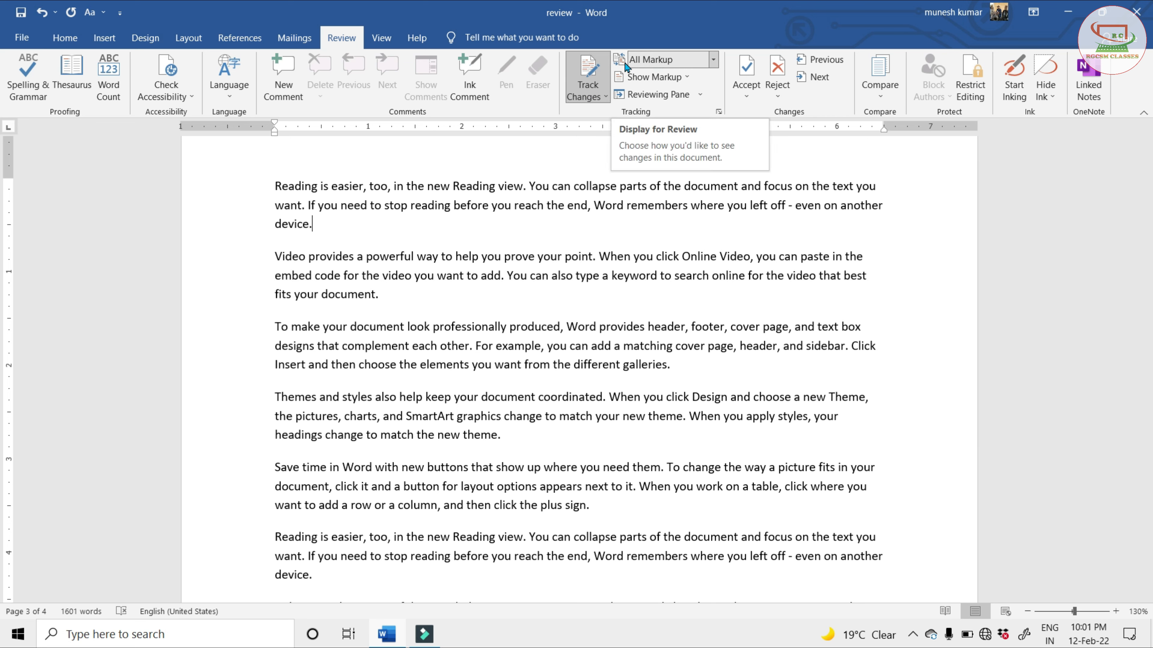
{"action": "left_click", "coordinate": [714, 59]}
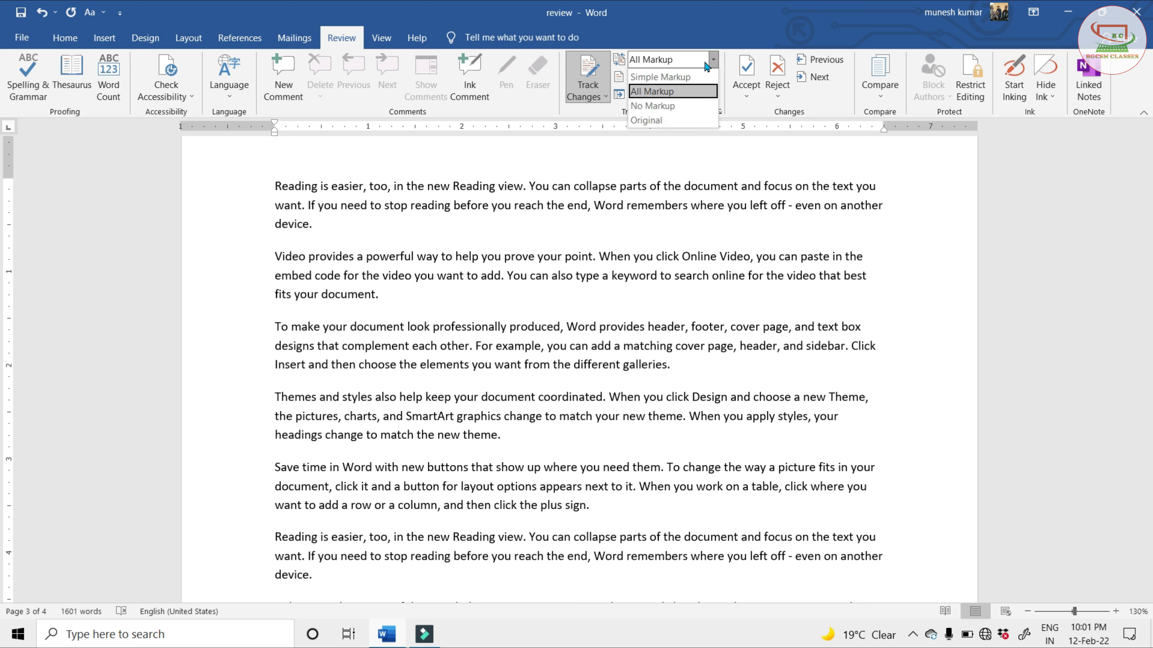
{"action": "left_click", "coordinate": [656, 78]}
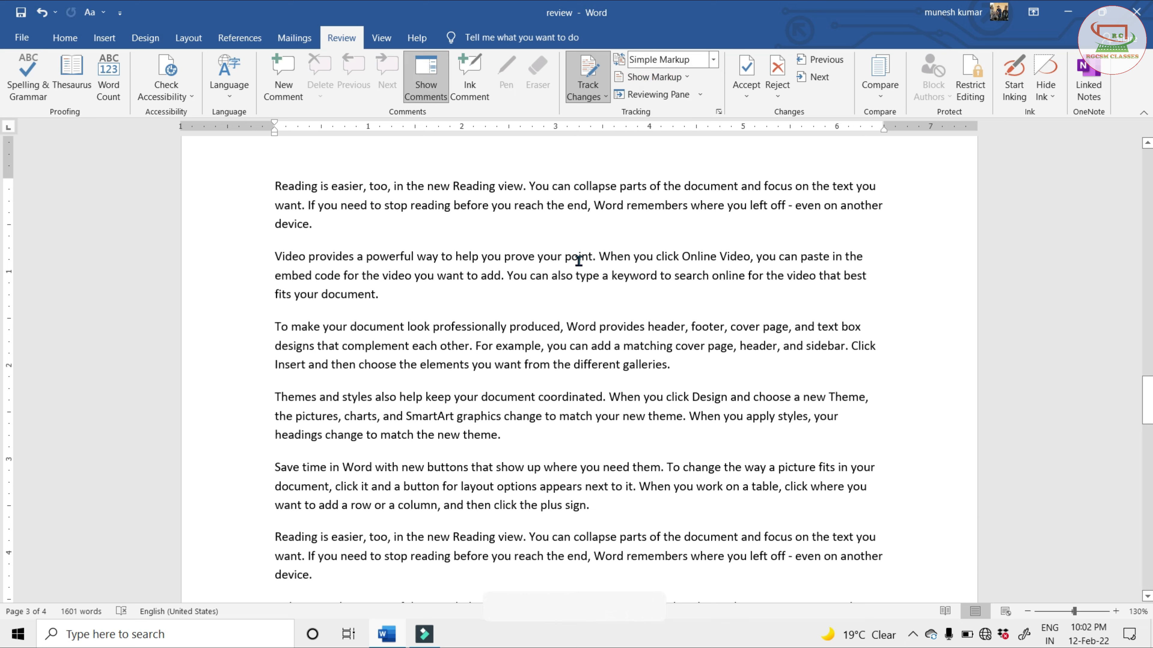
Replace "Online" before "Video" with "offline", and "keyword" with "mouse", in the paragraph beginning "Video provides a powerful way"
{"action": "double_click", "coordinate": [695, 257]}
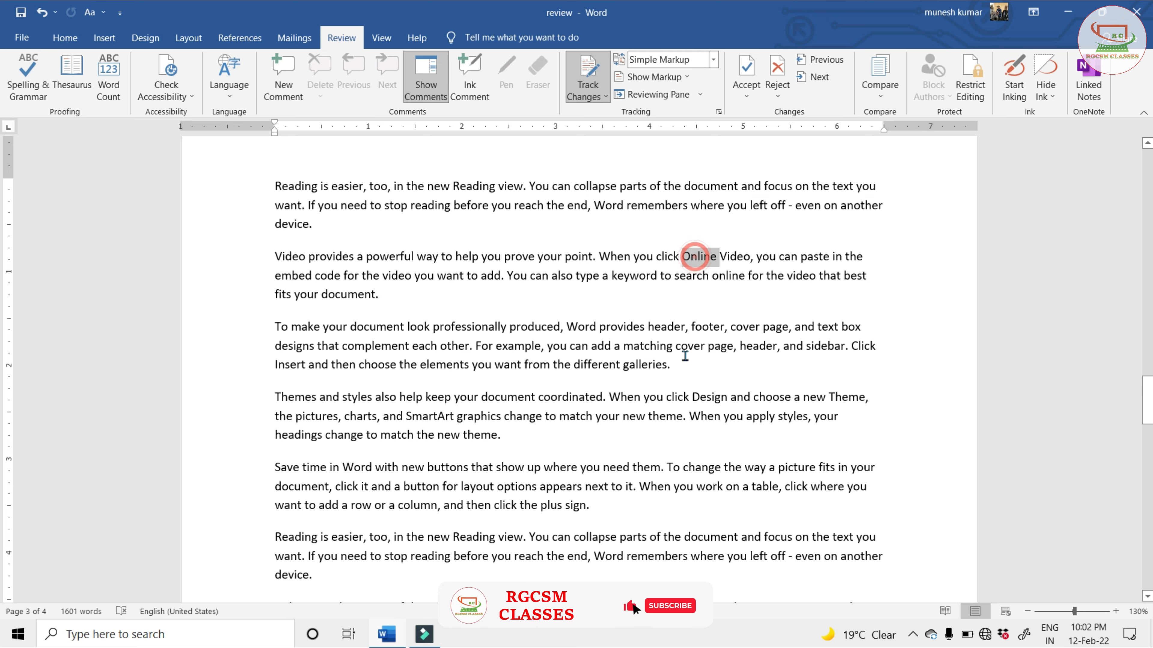
{"action": "left_click", "coordinate": [1115, 613]}
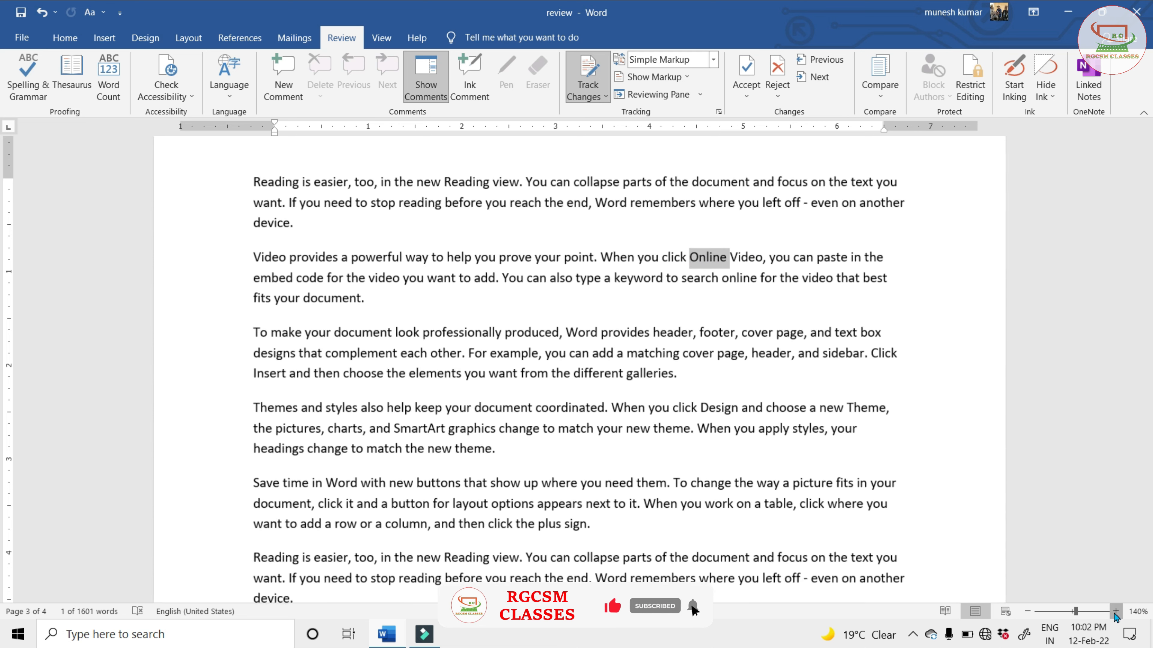
{"action": "left_click", "coordinate": [1115, 612]}
{"action": "left_click", "coordinate": [1115, 613]}
{"action": "left_click", "coordinate": [1115, 613]}
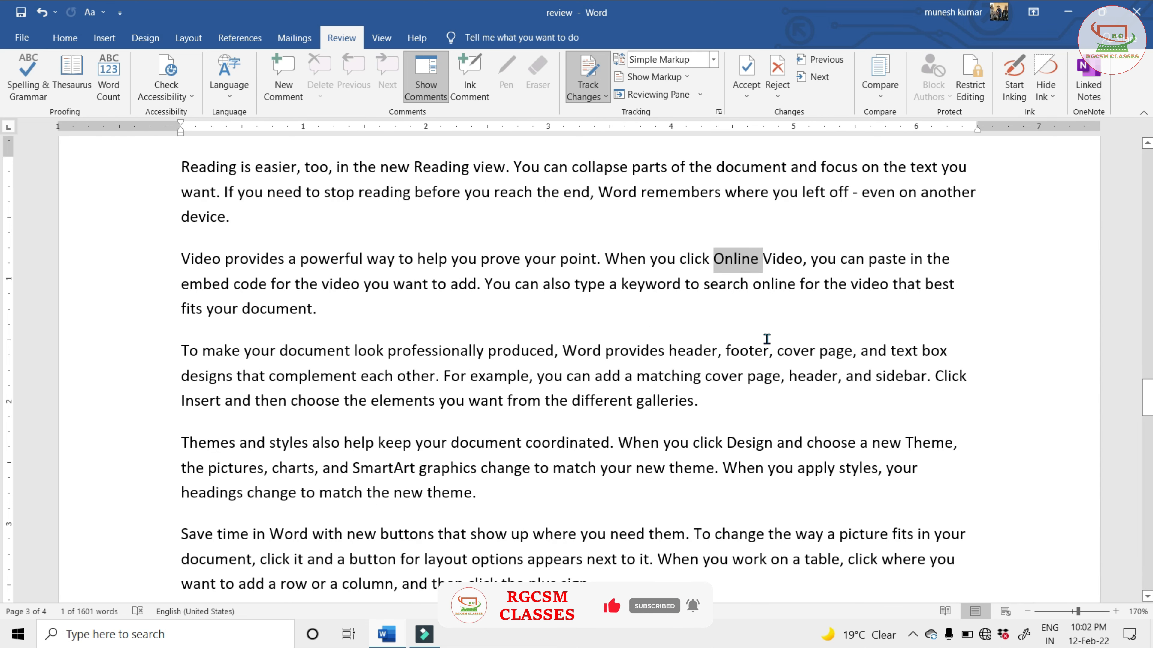
{"action": "key", "text": "Delete"}
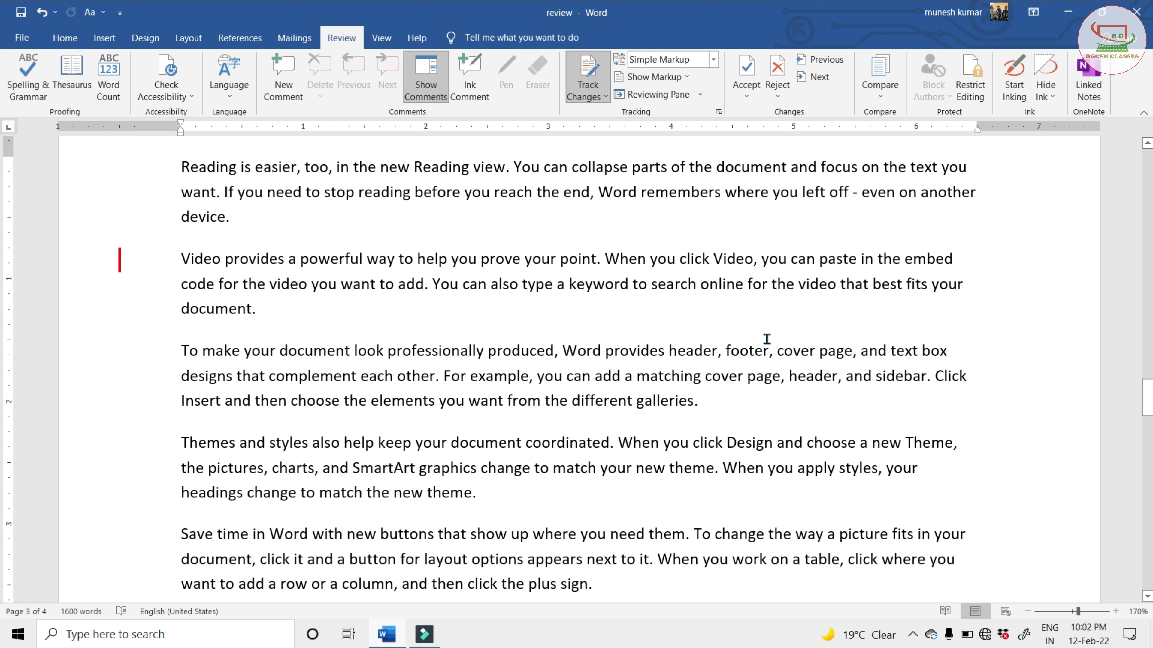
{"action": "type", "text": "off"}
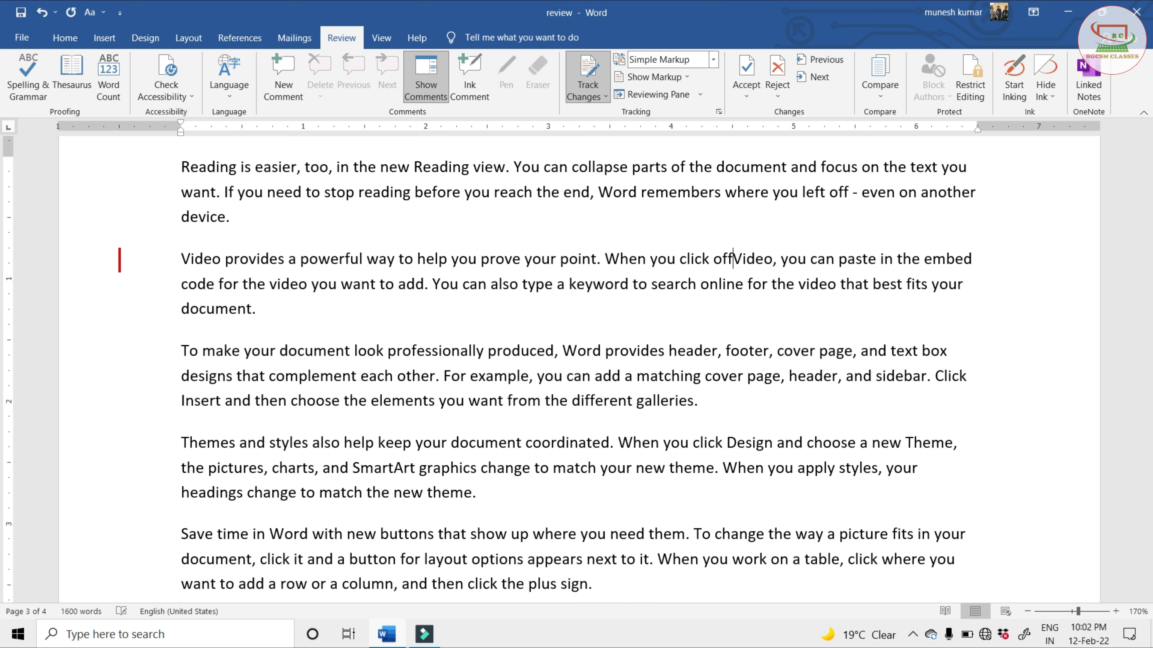
{"action": "type", "text": "line"}
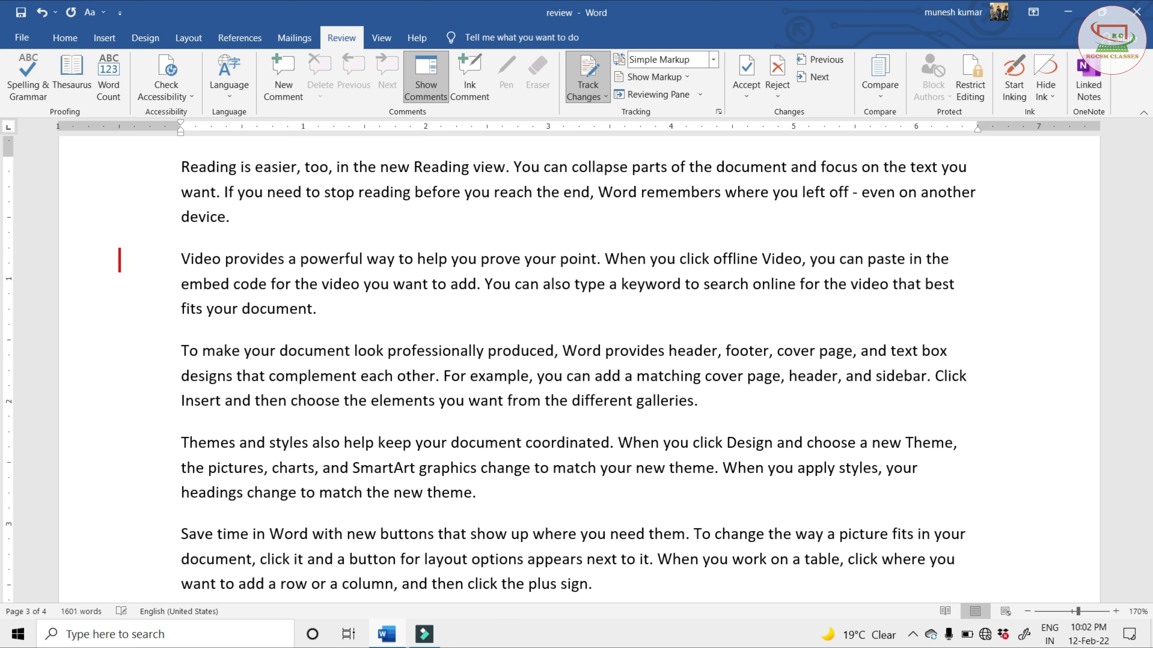
{"action": "double_click", "coordinate": [648, 291]}
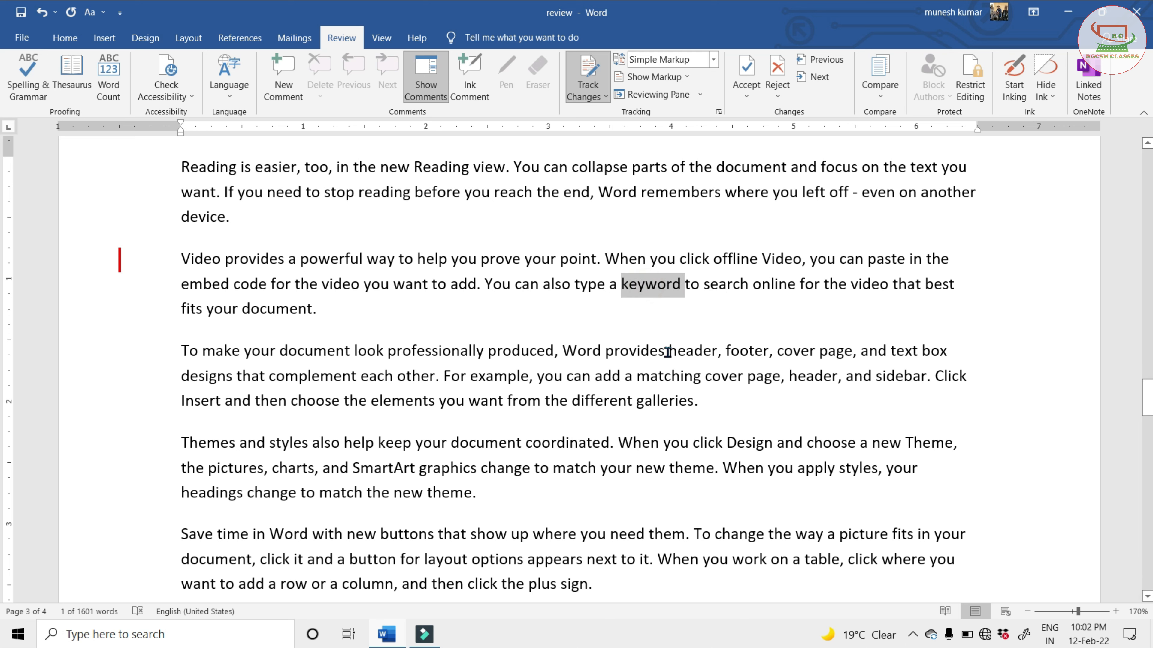
{"action": "type", "text": "mouse"}
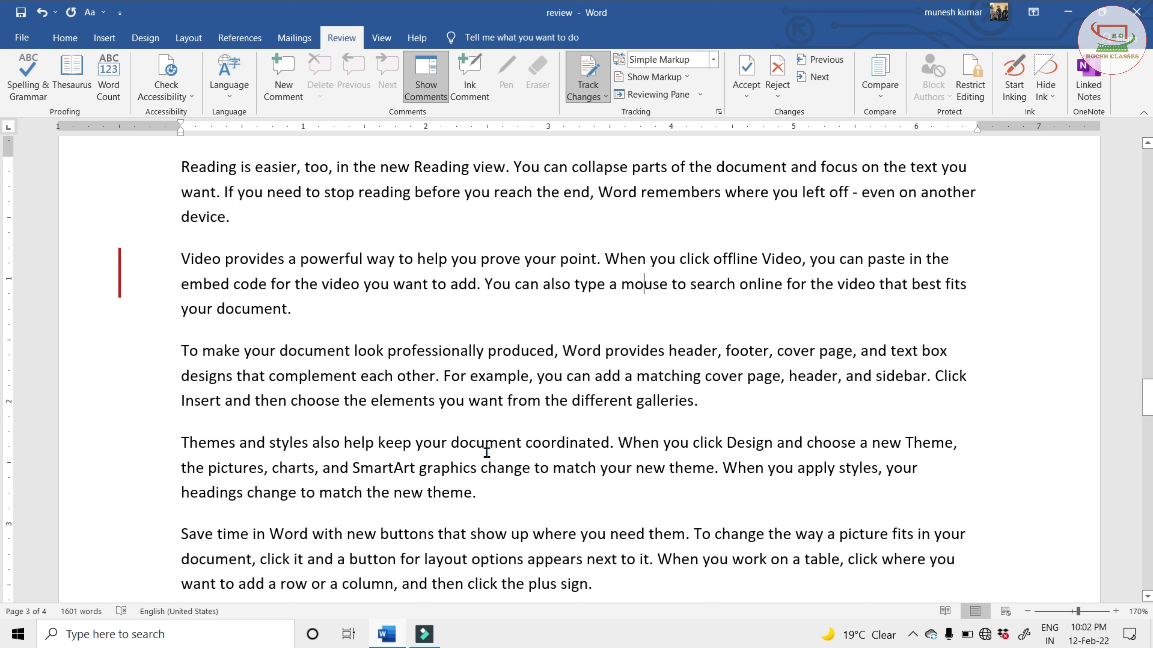
Replace "graphics" with "picture" in the "Themes and styles" paragraph and "sidebar" with "menubar" in the paragraph above it
{"action": "double_click", "coordinate": [439, 472]}
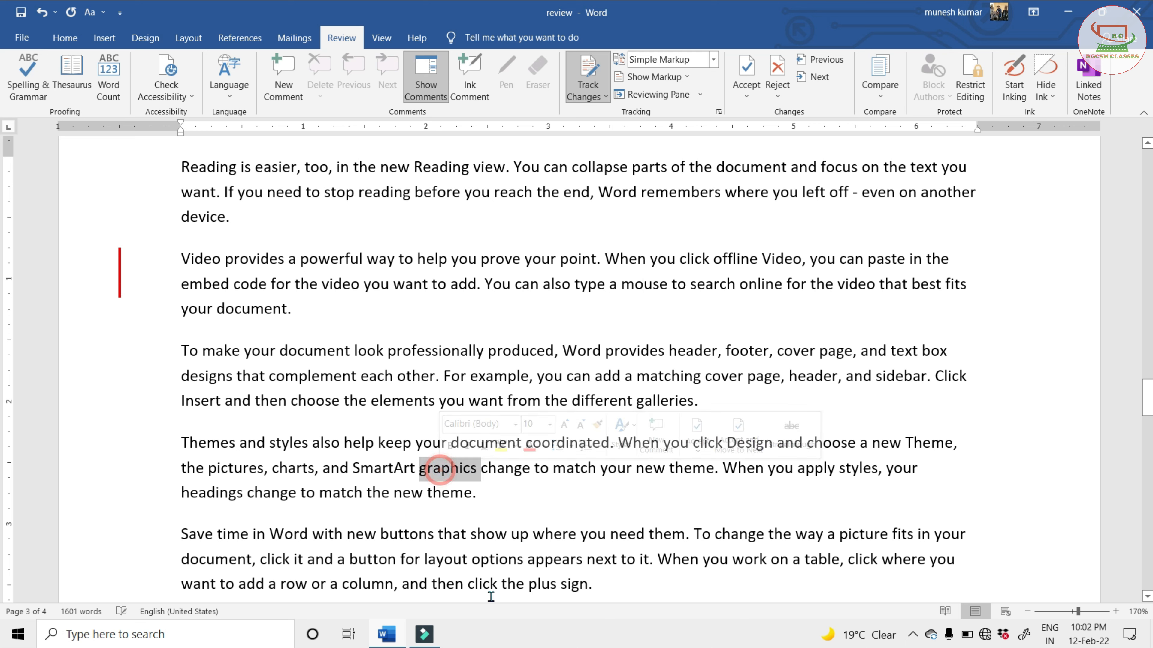
{"action": "type", "text": "picture"}
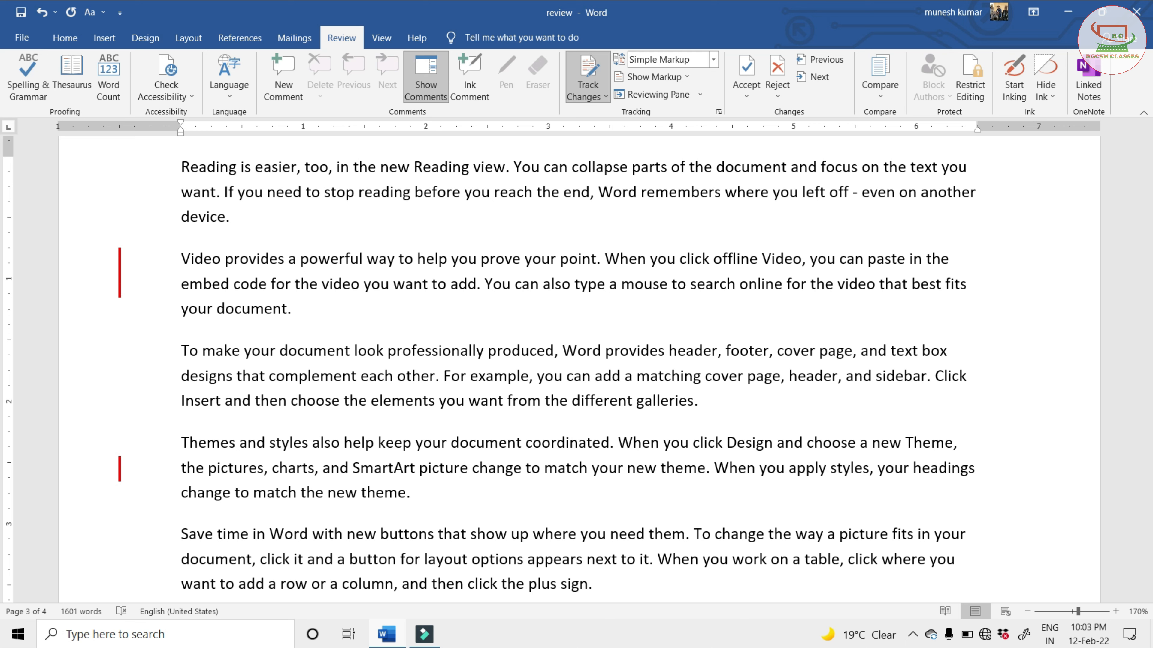
{"action": "double_click", "coordinate": [909, 386]}
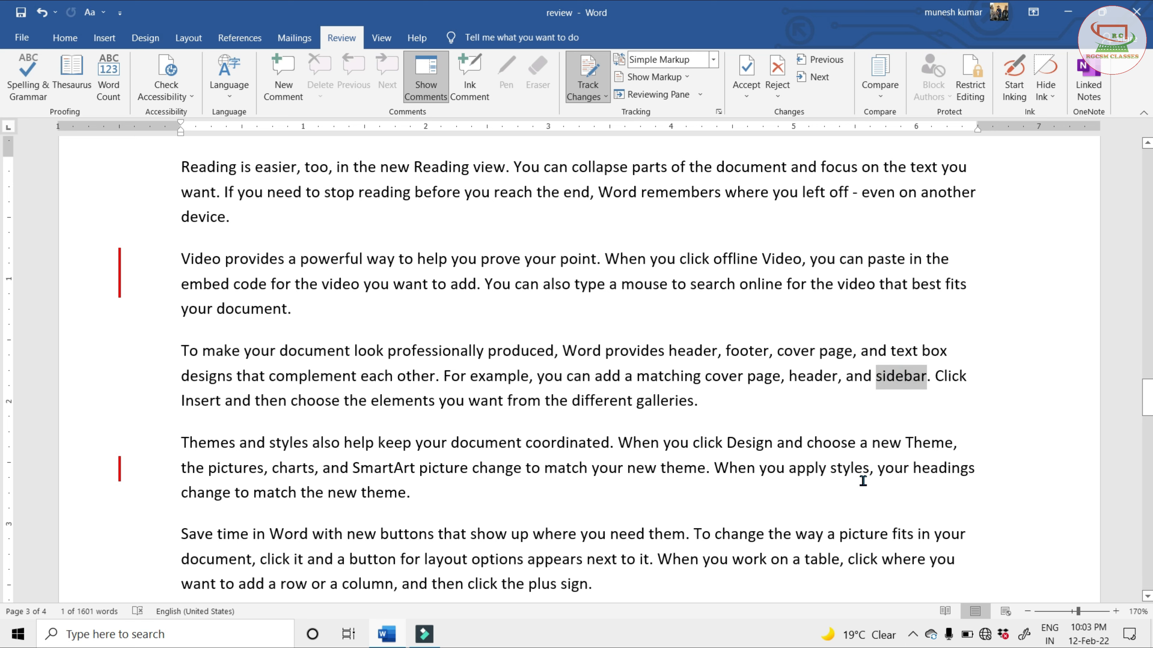
{"action": "type", "text": "menu"}
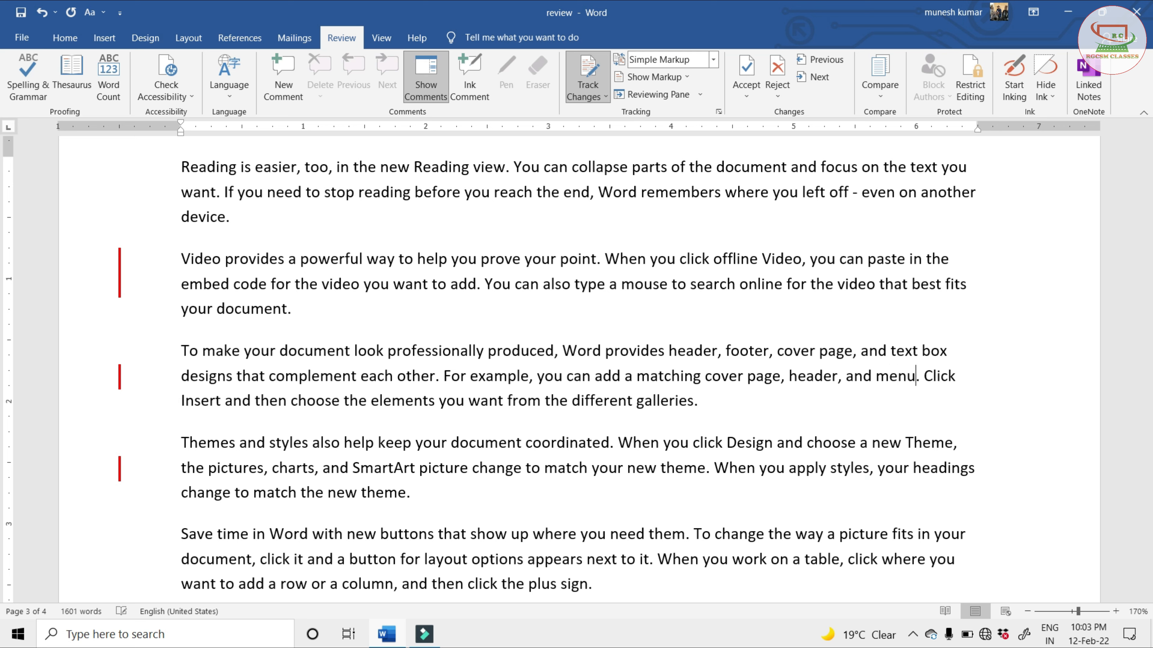
{"action": "type", "text": "bar"}
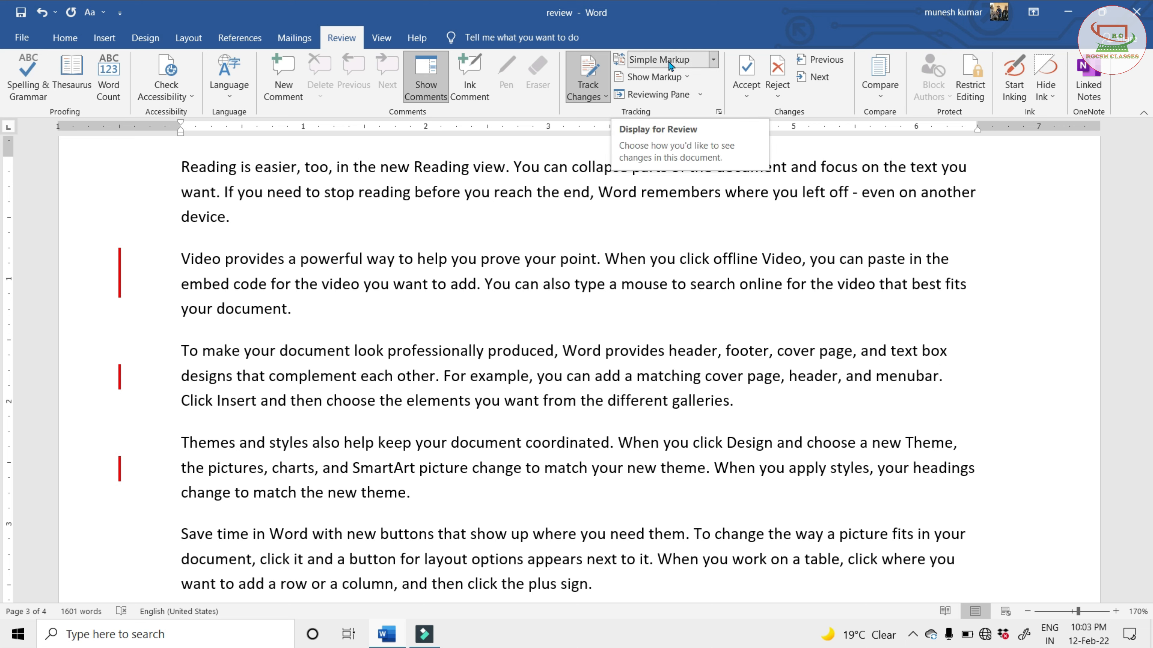
Set the display for review to All Markup and examine the deletion balloons beside the tracked replacements
{"action": "left_click", "coordinate": [714, 59]}
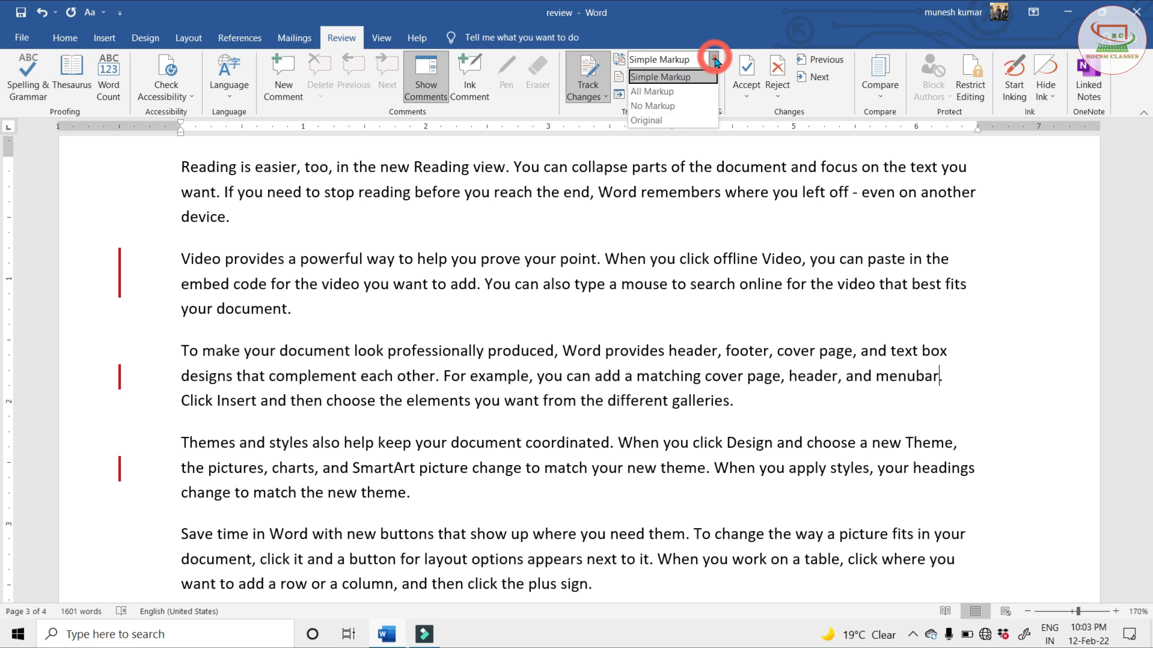
{"action": "left_click", "coordinate": [654, 91]}
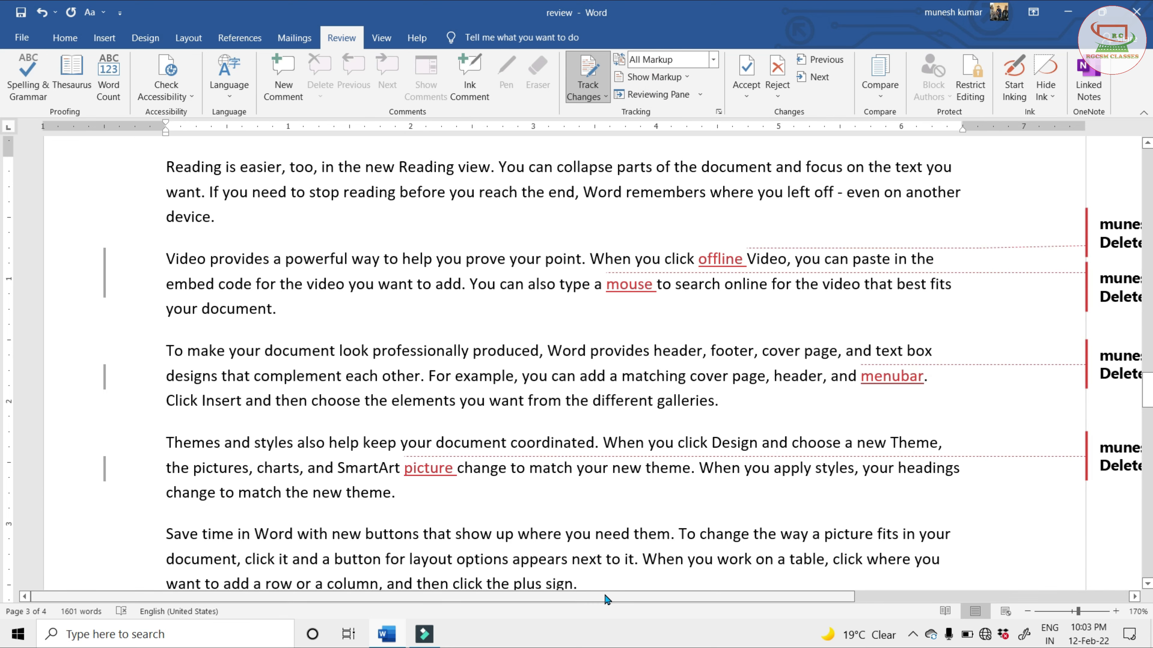
{"action": "left_click", "coordinate": [1027, 612]}
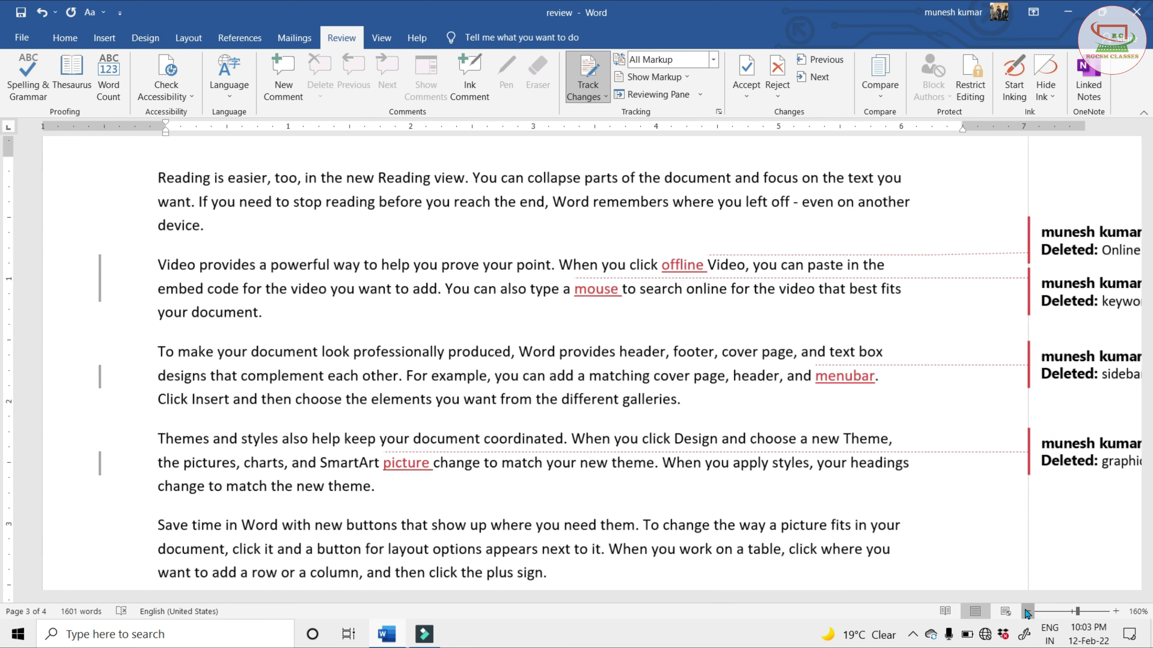
{"action": "left_click", "coordinate": [1027, 612]}
{"action": "left_click", "coordinate": [1027, 611]}
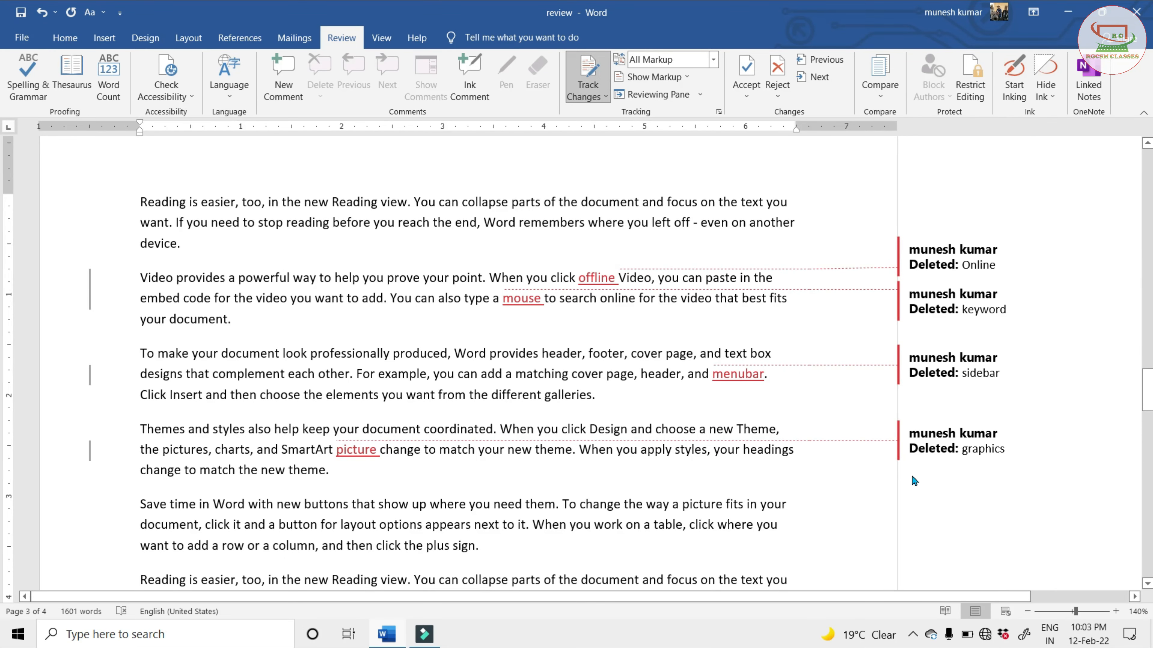
{"action": "left_click", "coordinate": [925, 258]}
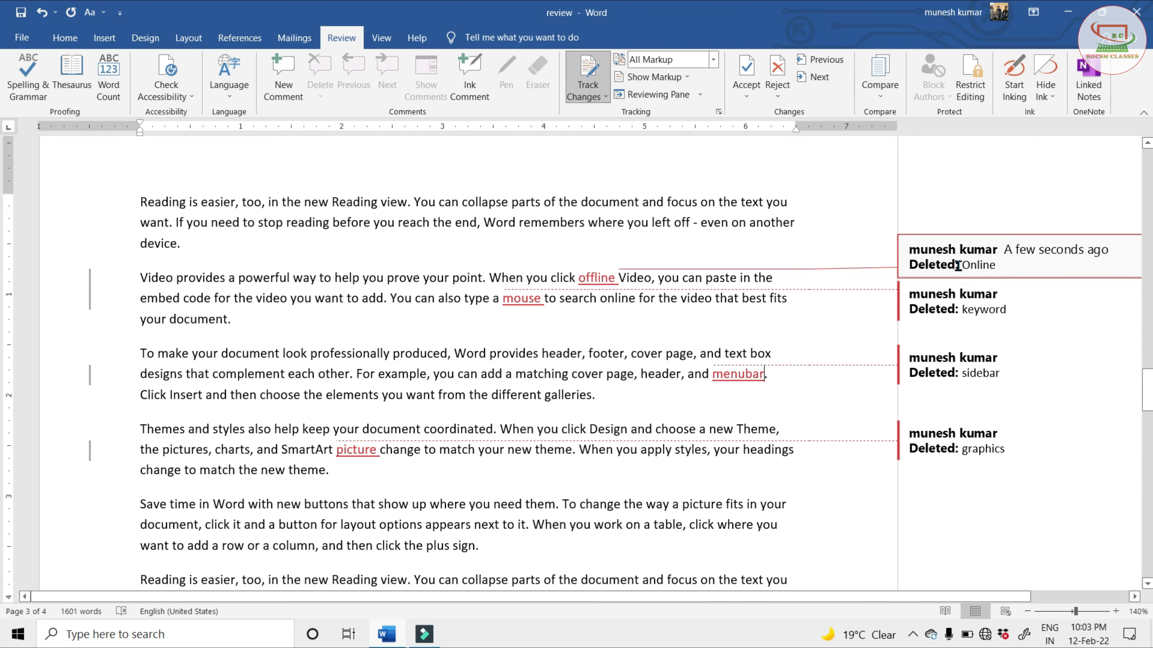
{"action": "left_click", "coordinate": [961, 304]}
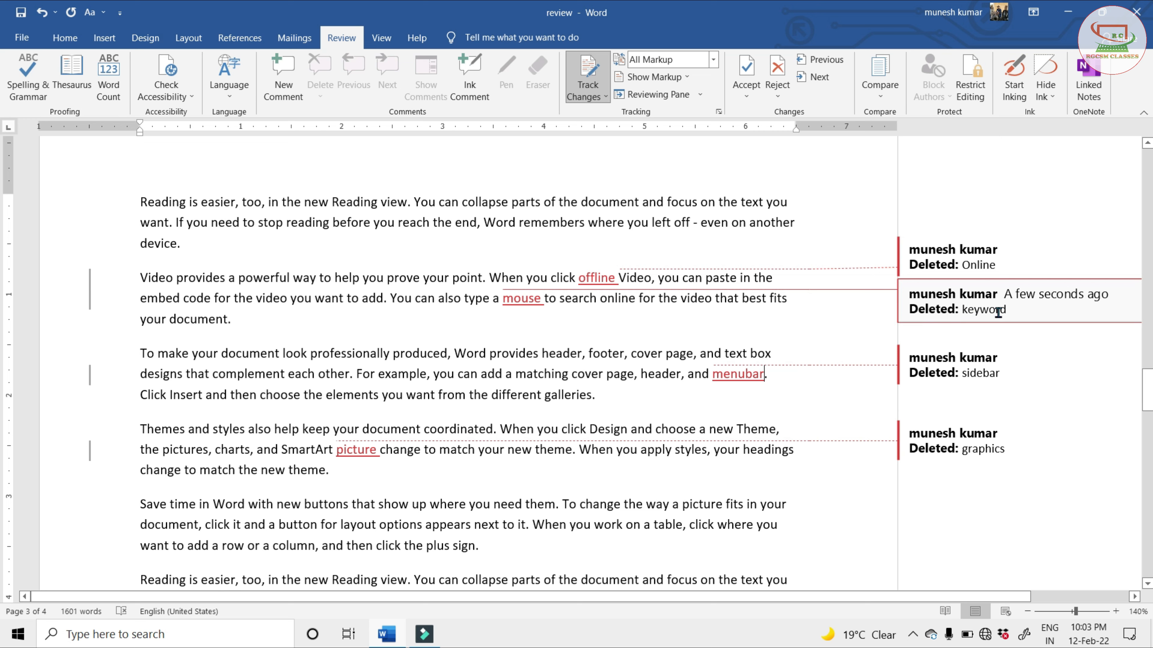
{"action": "left_click", "coordinate": [982, 373]}
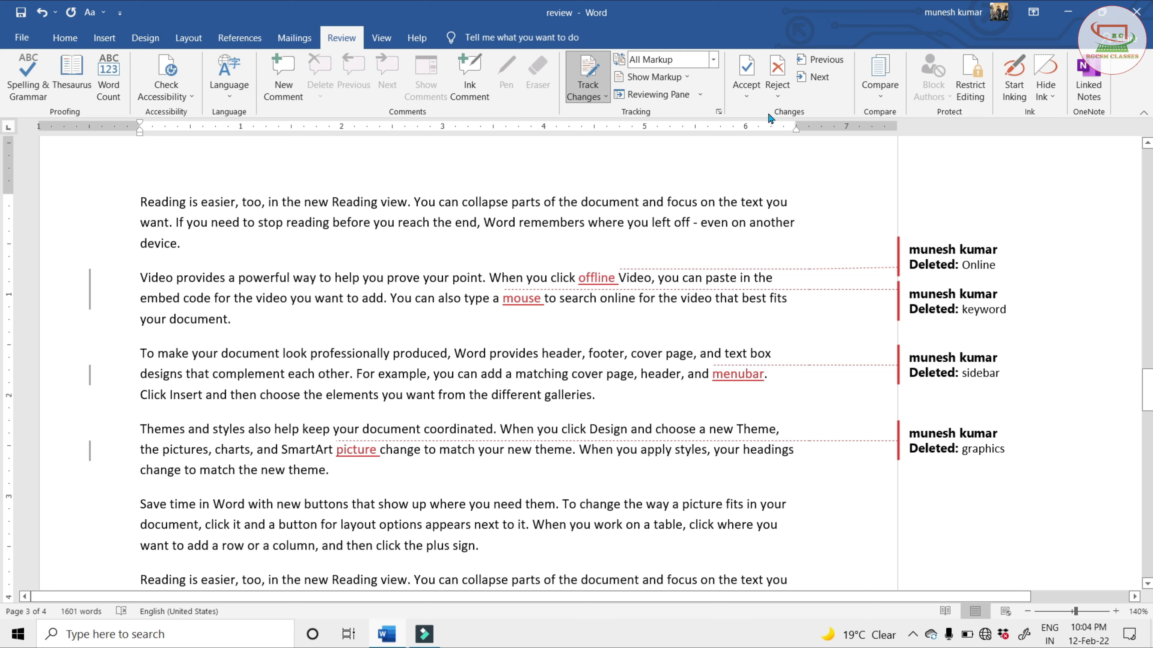
View the document with the review display set to No Markup, and again with it set to Original
{"action": "left_click", "coordinate": [713, 61]}
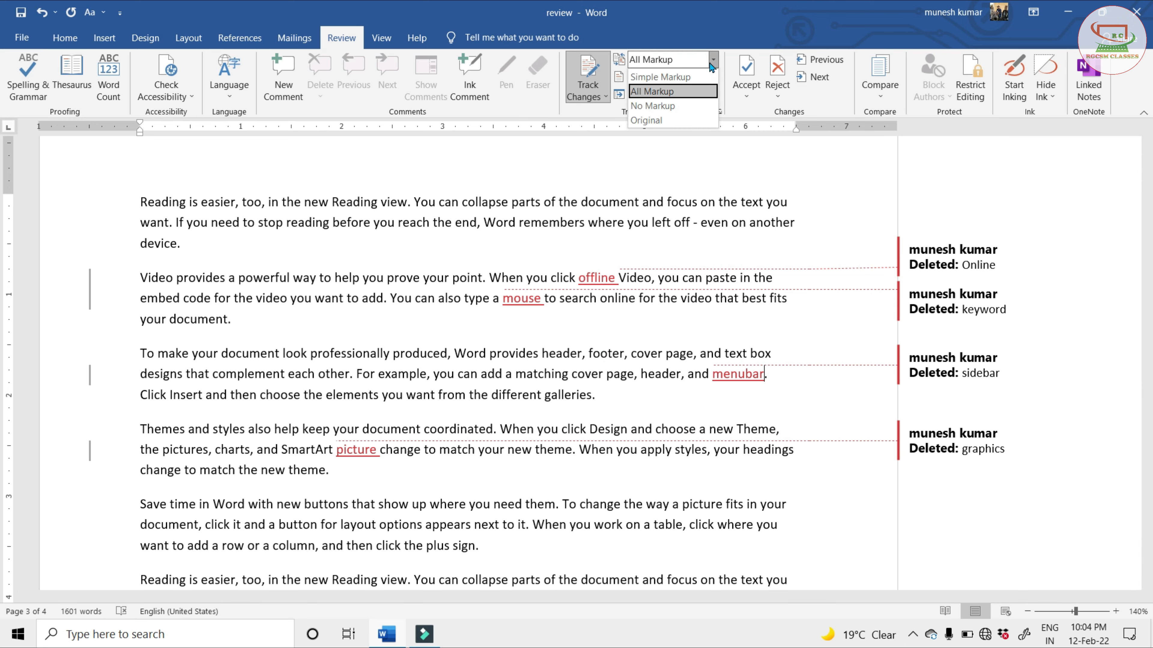
{"action": "left_click", "coordinate": [656, 109]}
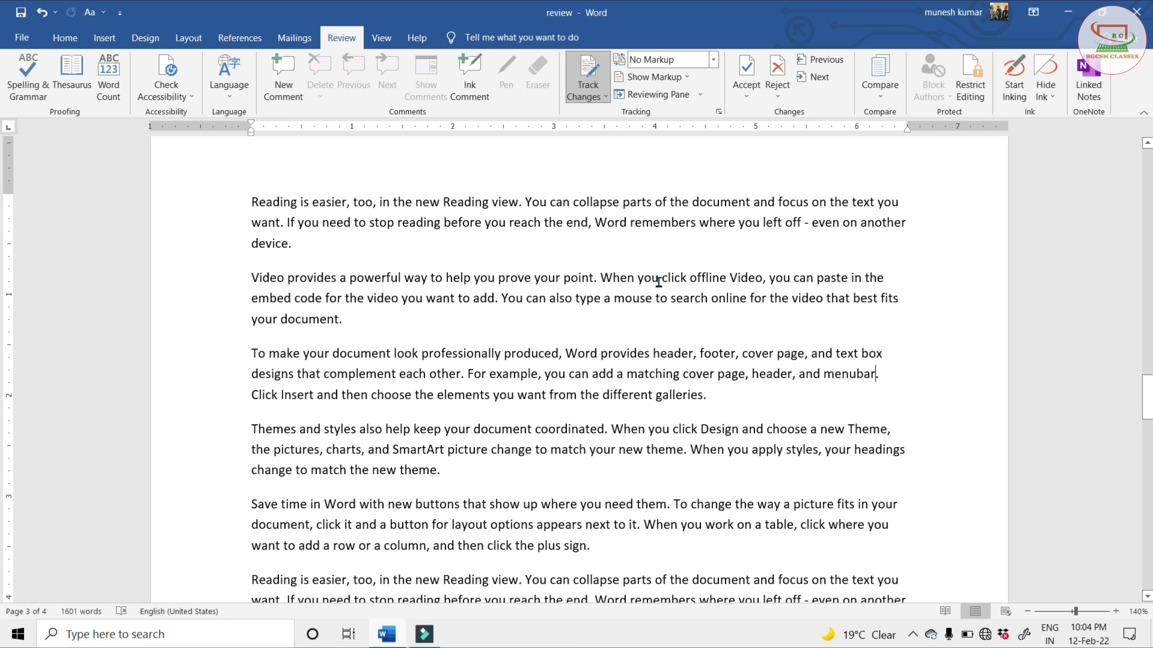
{"action": "left_click", "coordinate": [714, 60]}
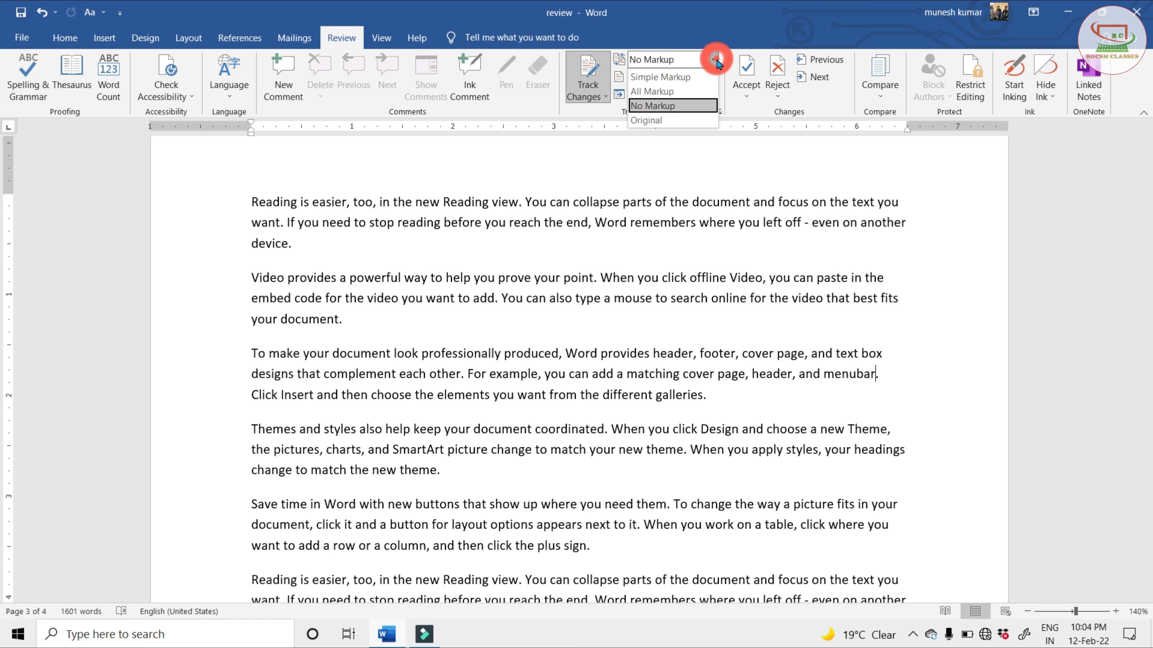
{"action": "left_click", "coordinate": [659, 121]}
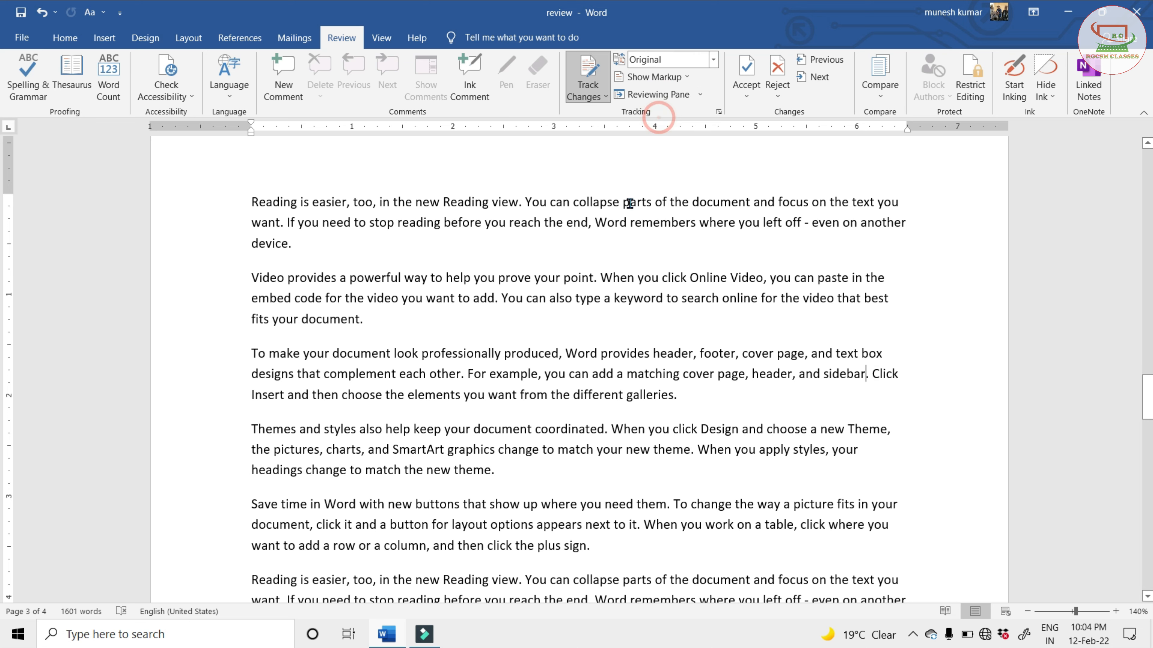
{"action": "left_click", "coordinate": [704, 277]}
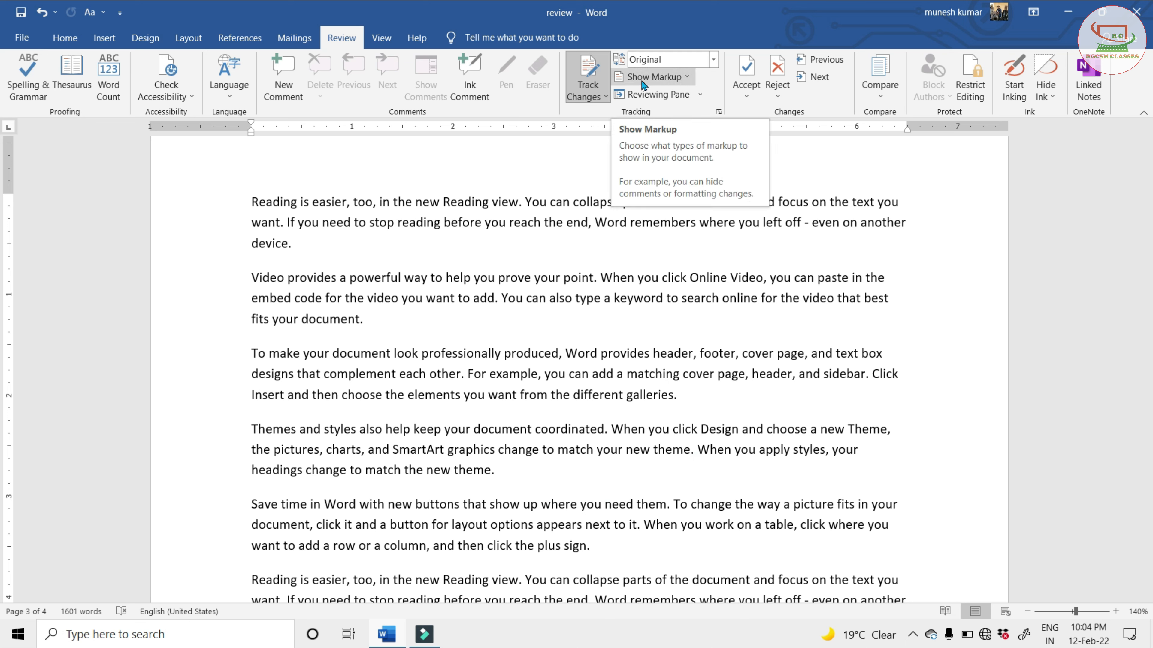
Set the display for review to All Markup and show all revisions inline instead of in balloons
{"action": "left_click", "coordinate": [686, 80]}
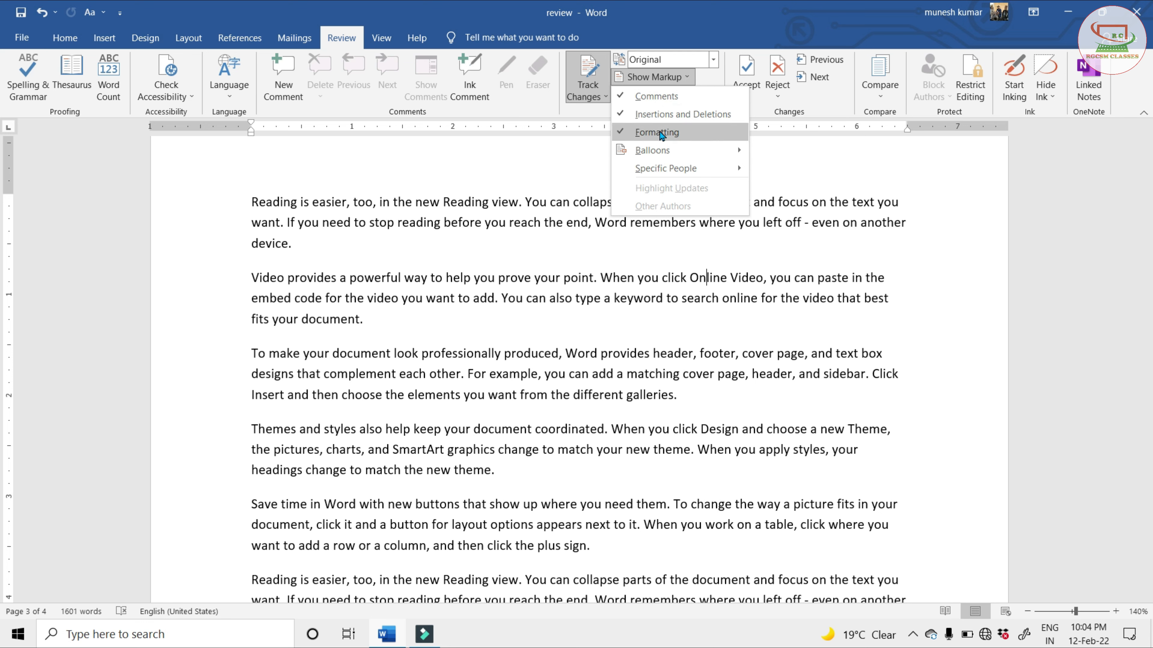
{"action": "left_click", "coordinate": [702, 22]}
{"action": "left_click", "coordinate": [713, 59]}
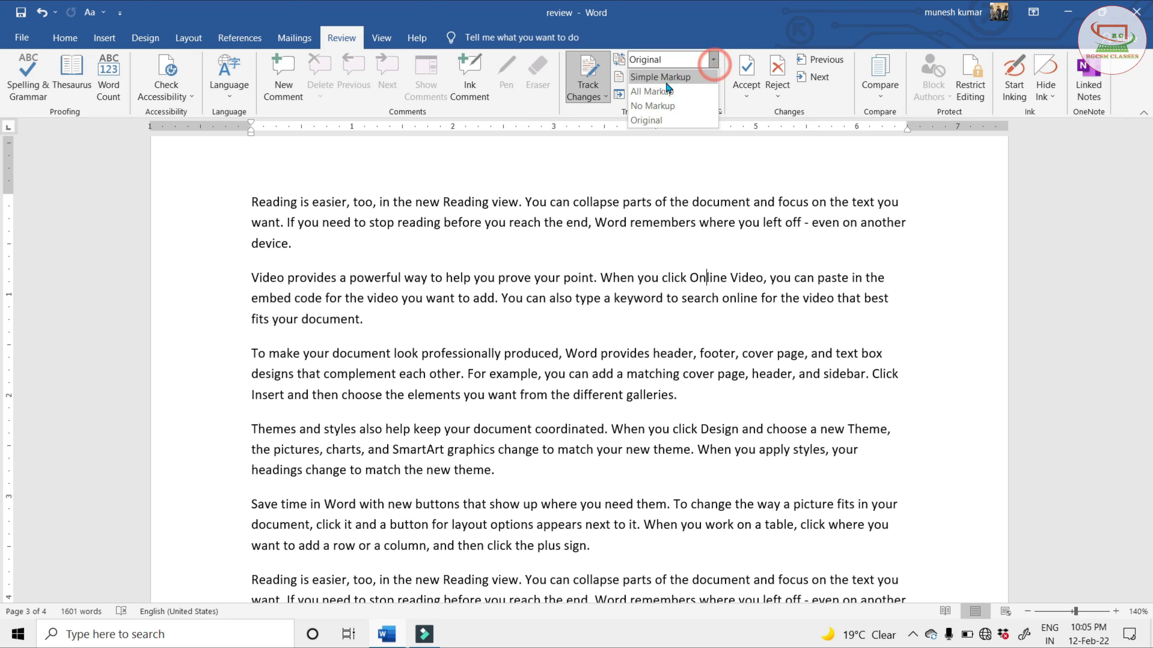
{"action": "left_click", "coordinate": [661, 92]}
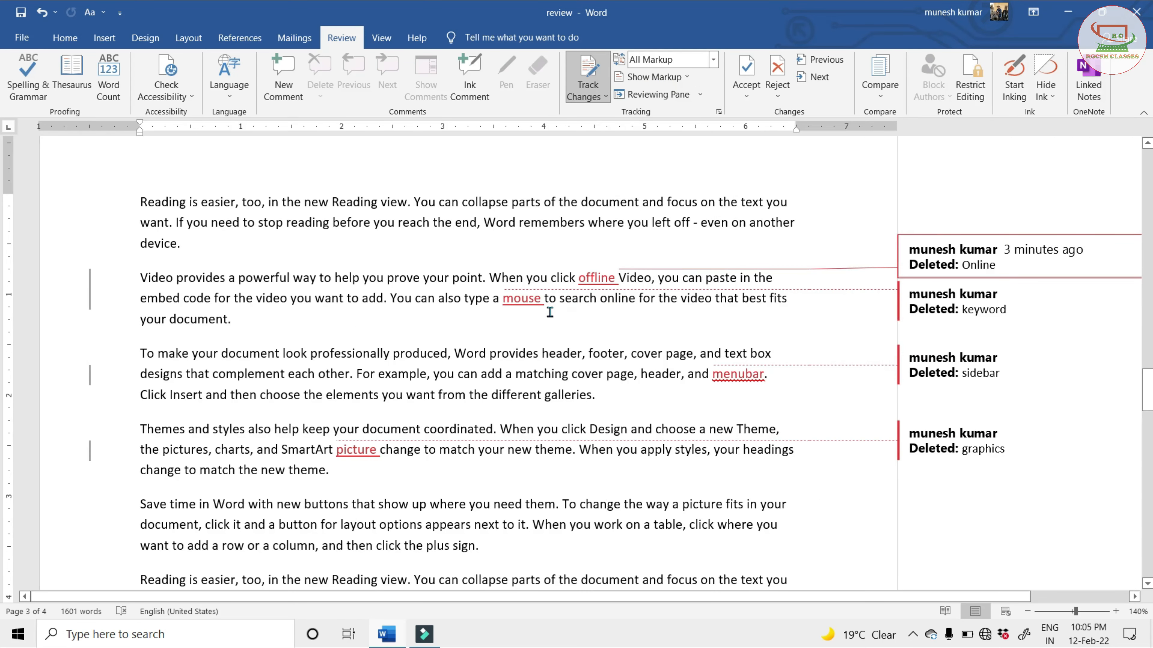
{"action": "left_click", "coordinate": [686, 77]}
{"action": "mouse_move", "coordinate": [658, 151]}
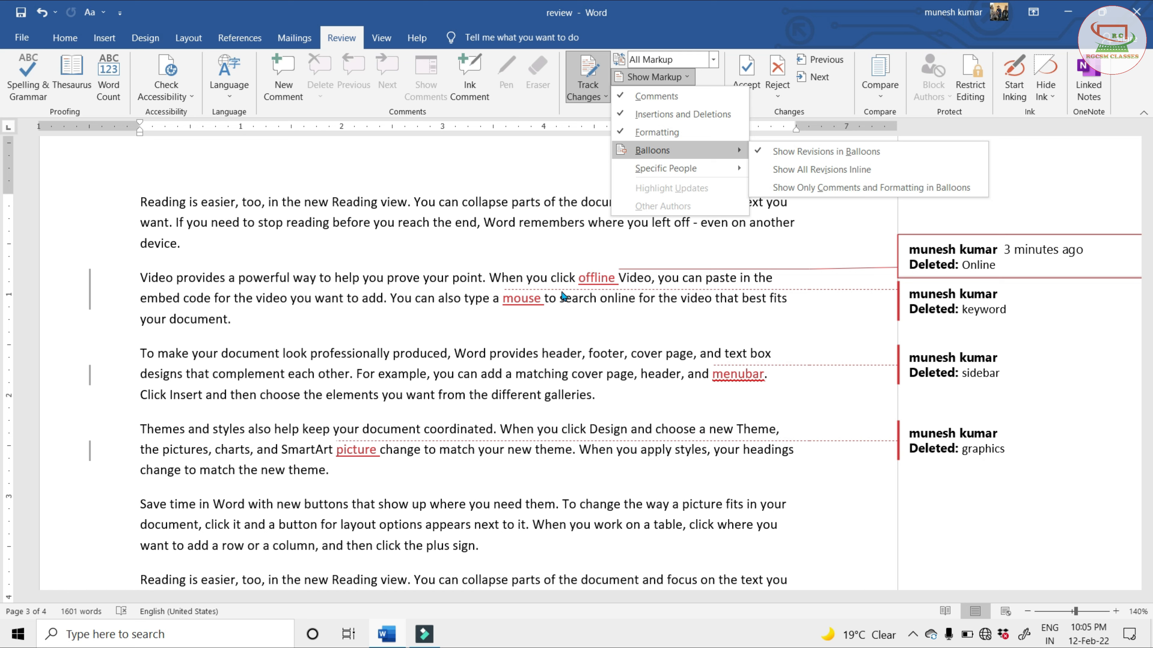
{"action": "left_click", "coordinate": [834, 178]}
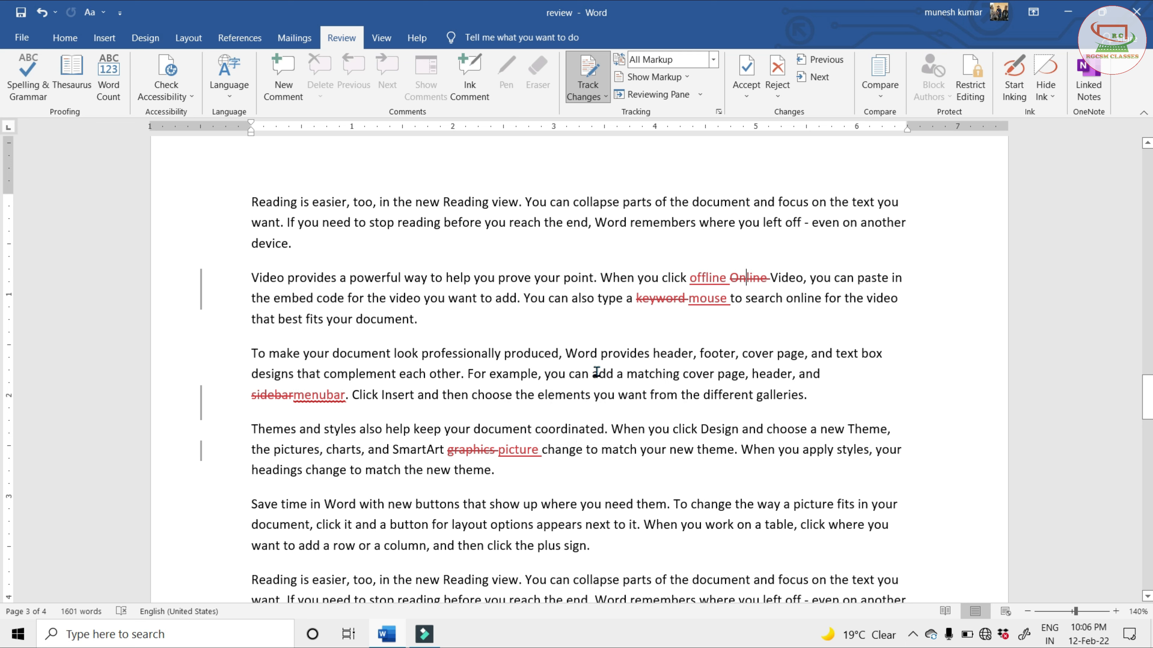
Set the tracked revisions to show in balloons beside the document text
{"action": "left_click", "coordinate": [686, 78]}
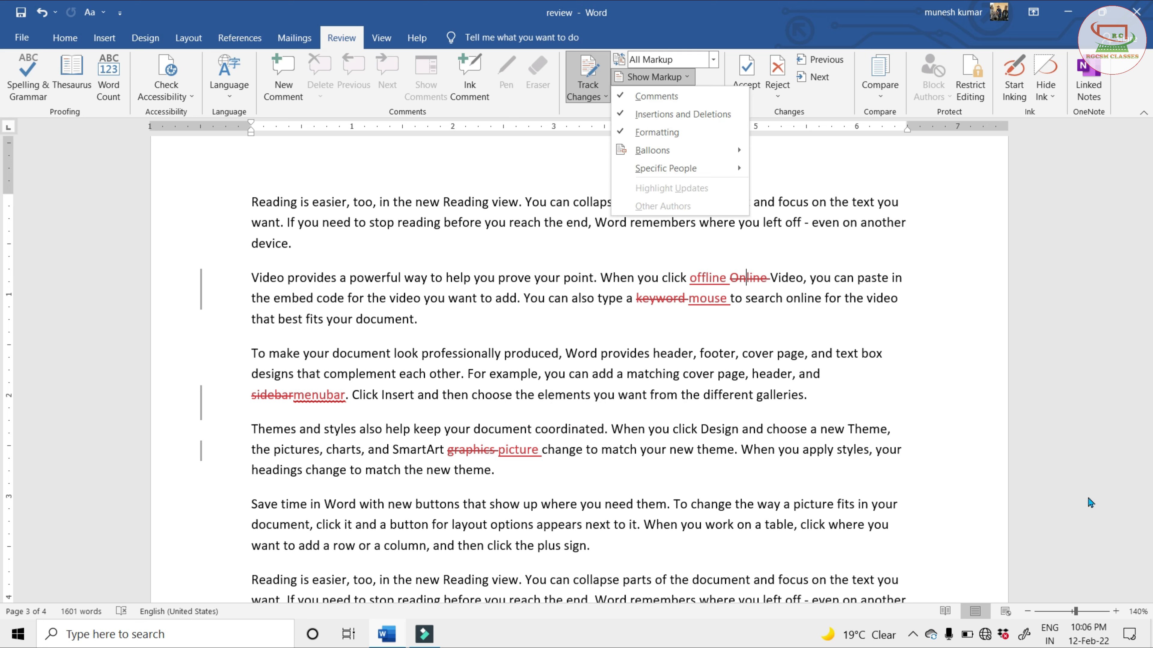
{"action": "mouse_move", "coordinate": [706, 151]}
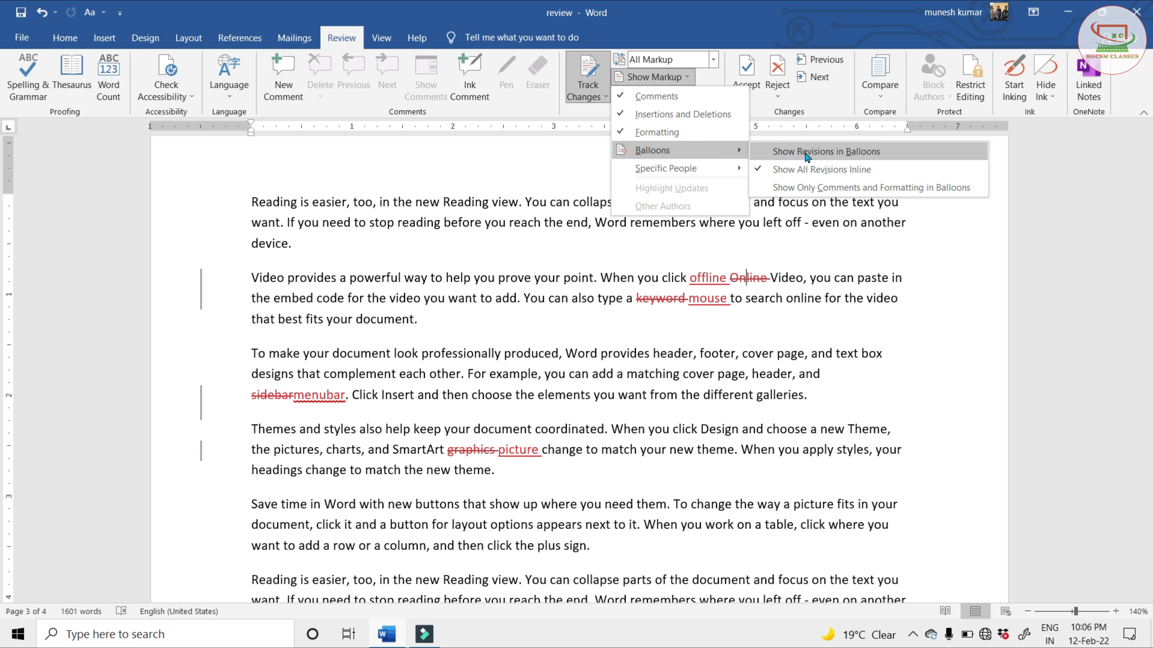
{"action": "left_click", "coordinate": [860, 152]}
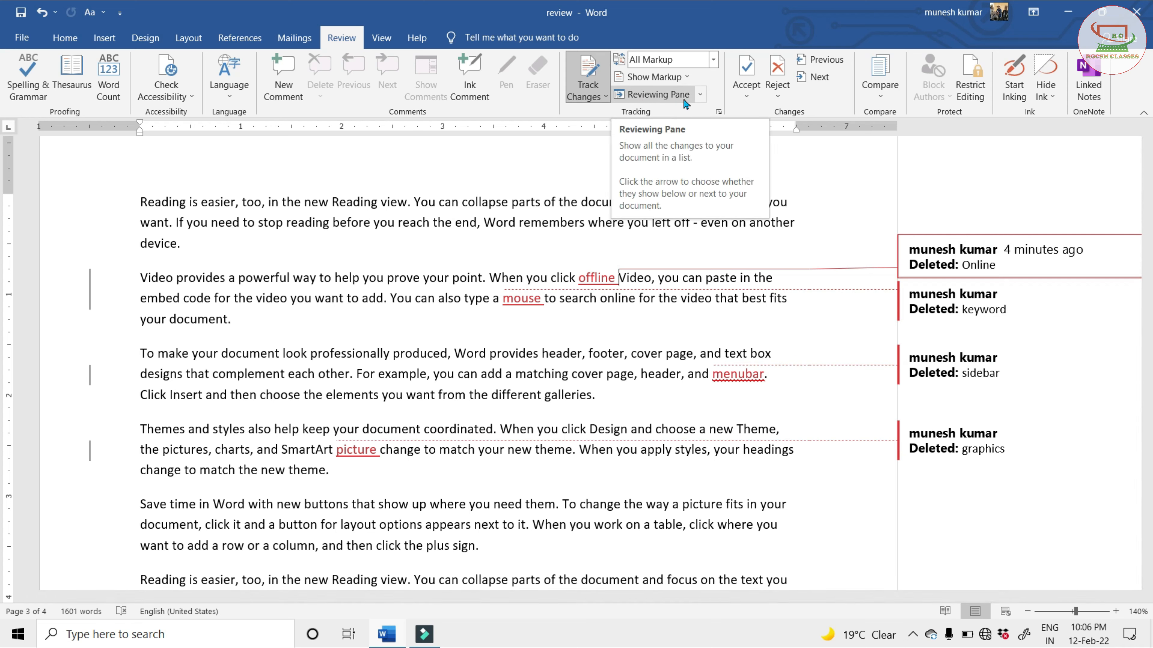
View the list of revisions in the vertical Reviewing Pane and again in the horizontal one, and close it
{"action": "left_click", "coordinate": [701, 95]}
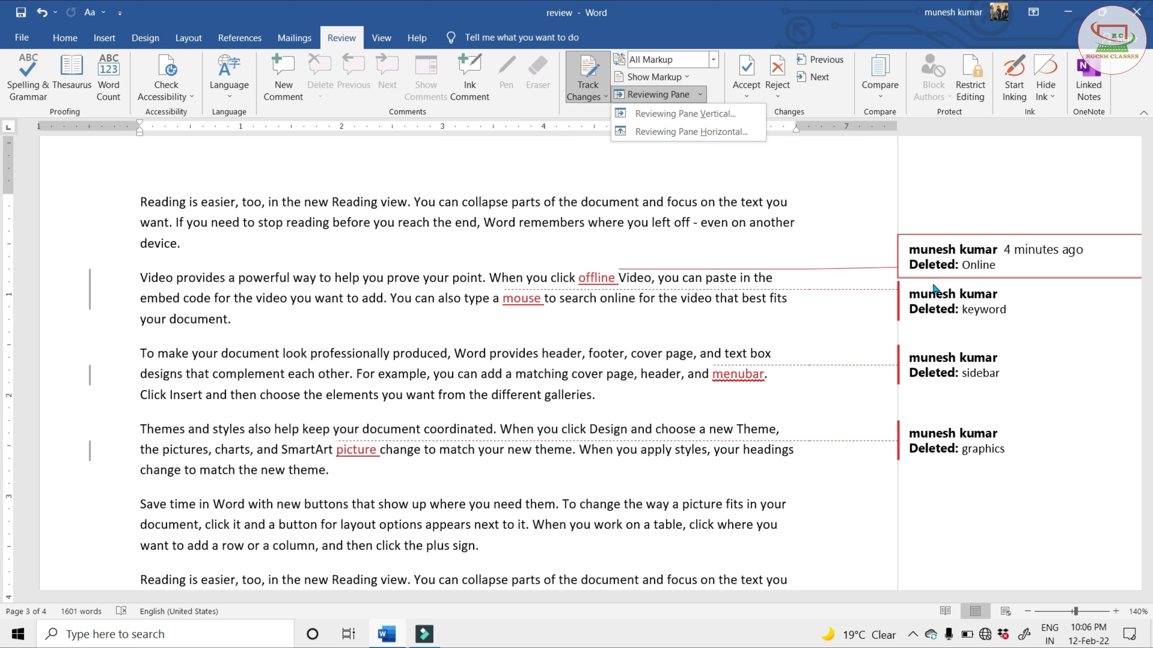
{"action": "left_click", "coordinate": [720, 121]}
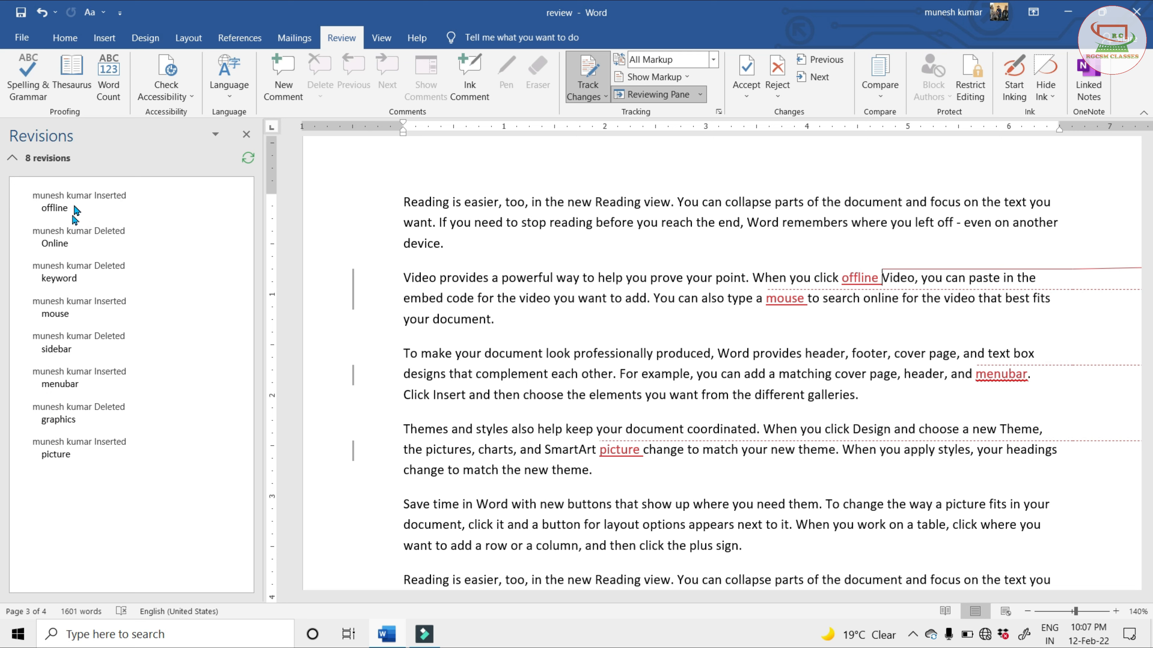
{"action": "left_click", "coordinate": [701, 94]}
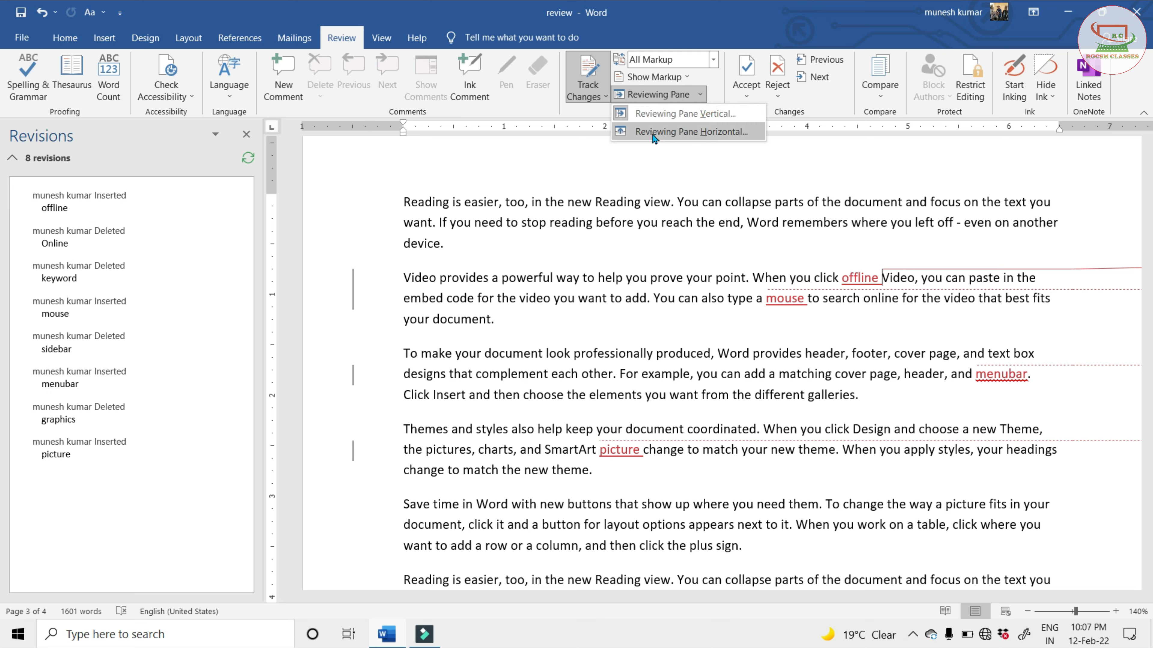
{"action": "left_click", "coordinate": [714, 136]}
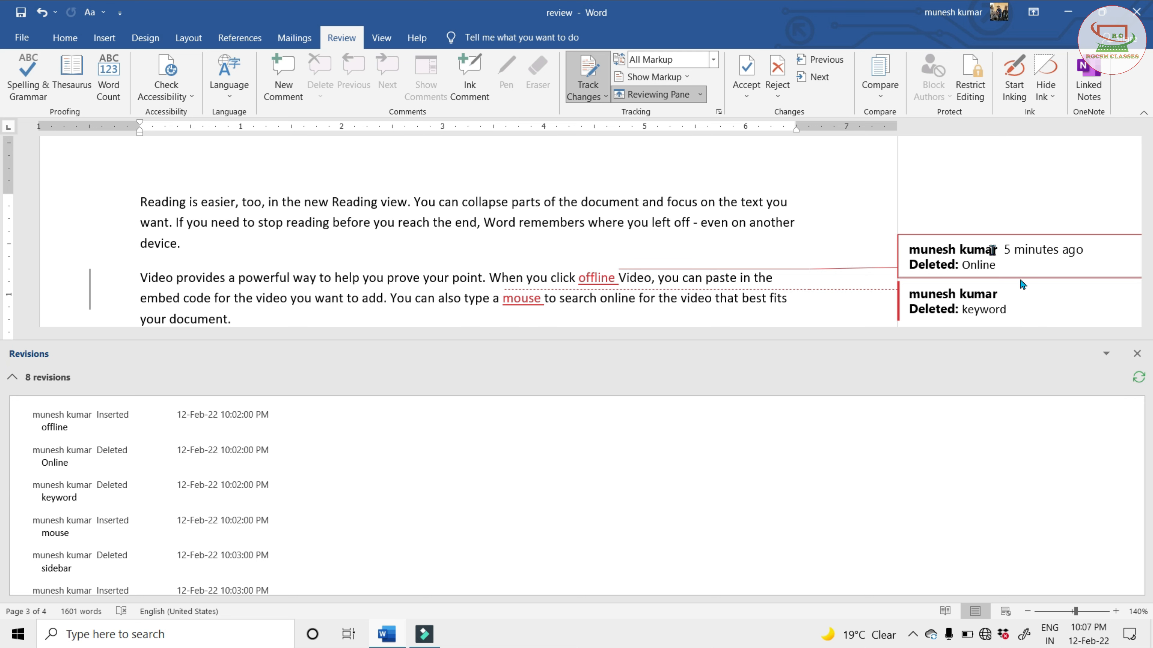
{"action": "left_click", "coordinate": [1137, 353]}
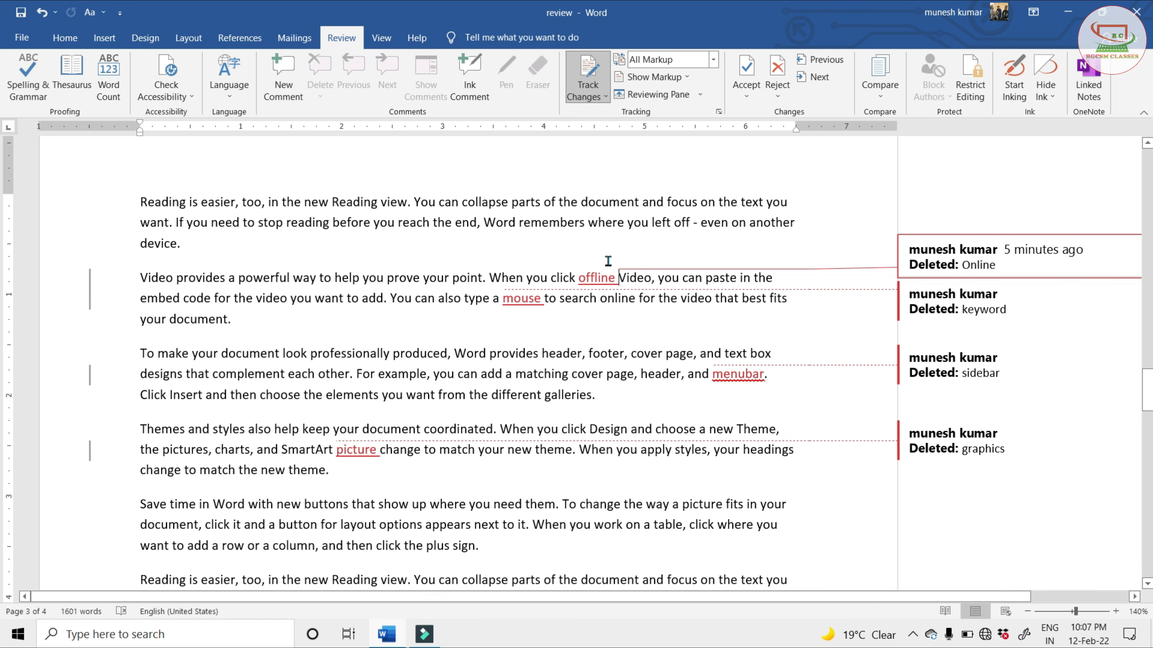
Accept the tracked insertion of "offline" and the tracked deletion of "keyword" in the "Video provides" paragraph
{"action": "left_click", "coordinate": [598, 277]}
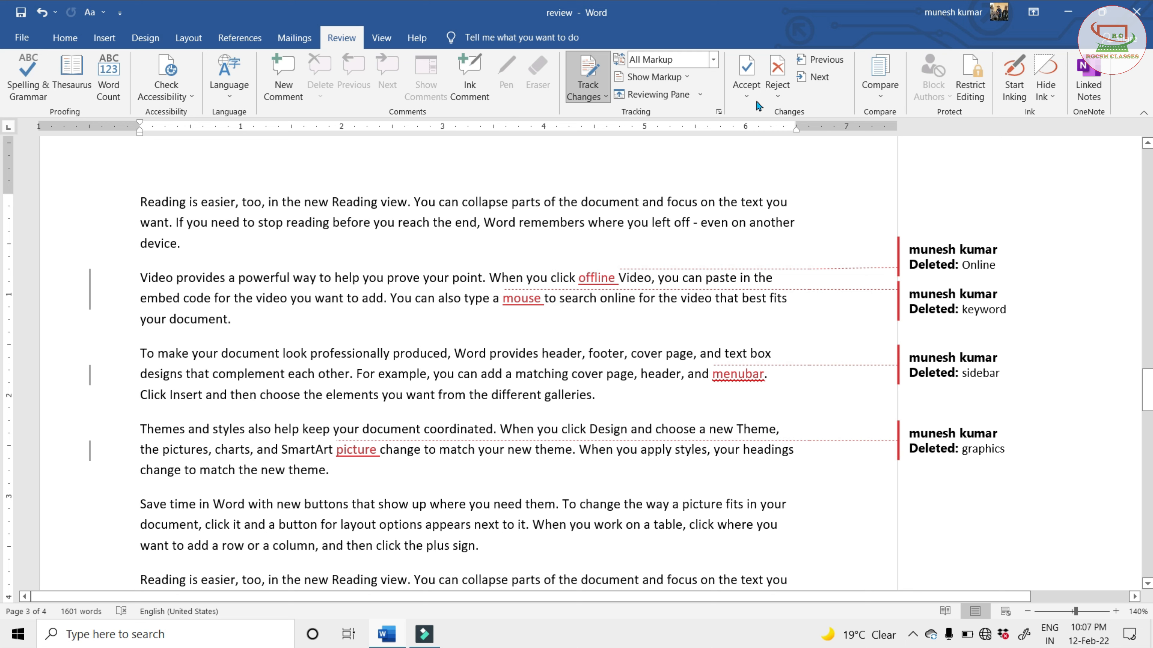
{"action": "left_click", "coordinate": [747, 73]}
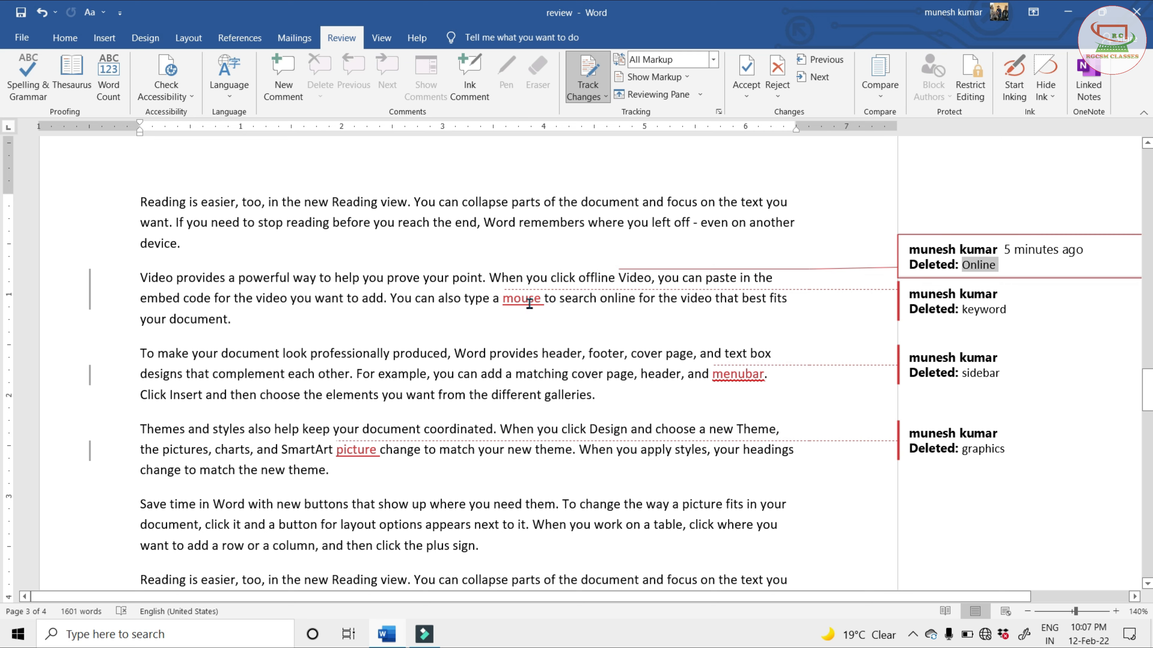
{"action": "left_click", "coordinate": [601, 281]}
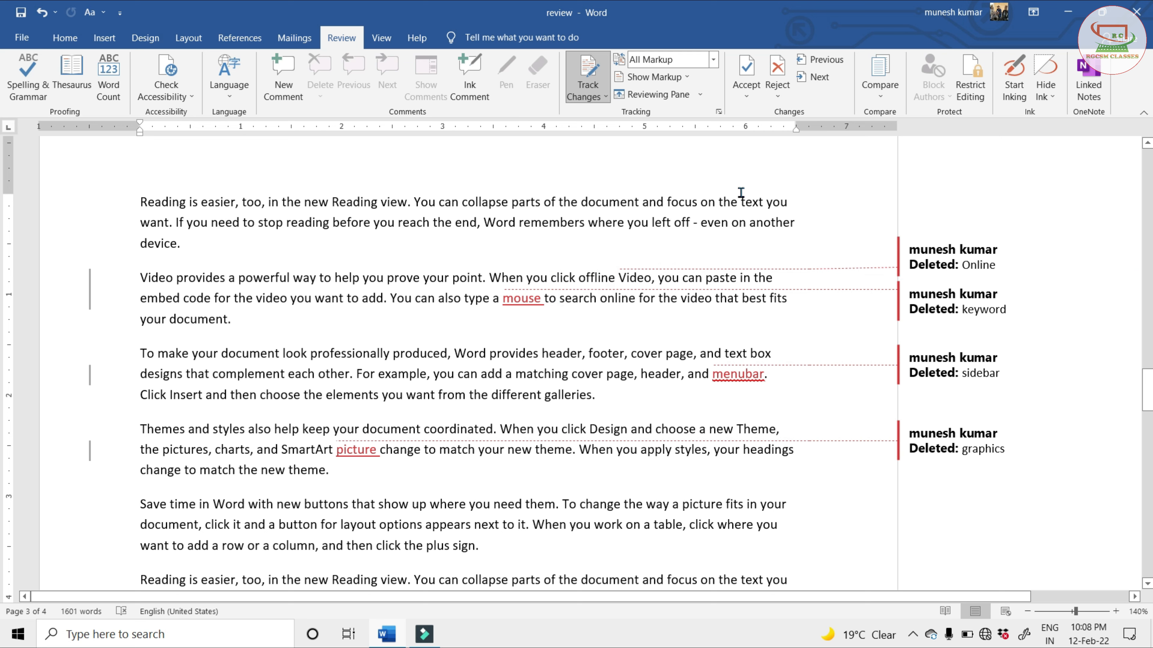
{"action": "left_click", "coordinate": [819, 80]}
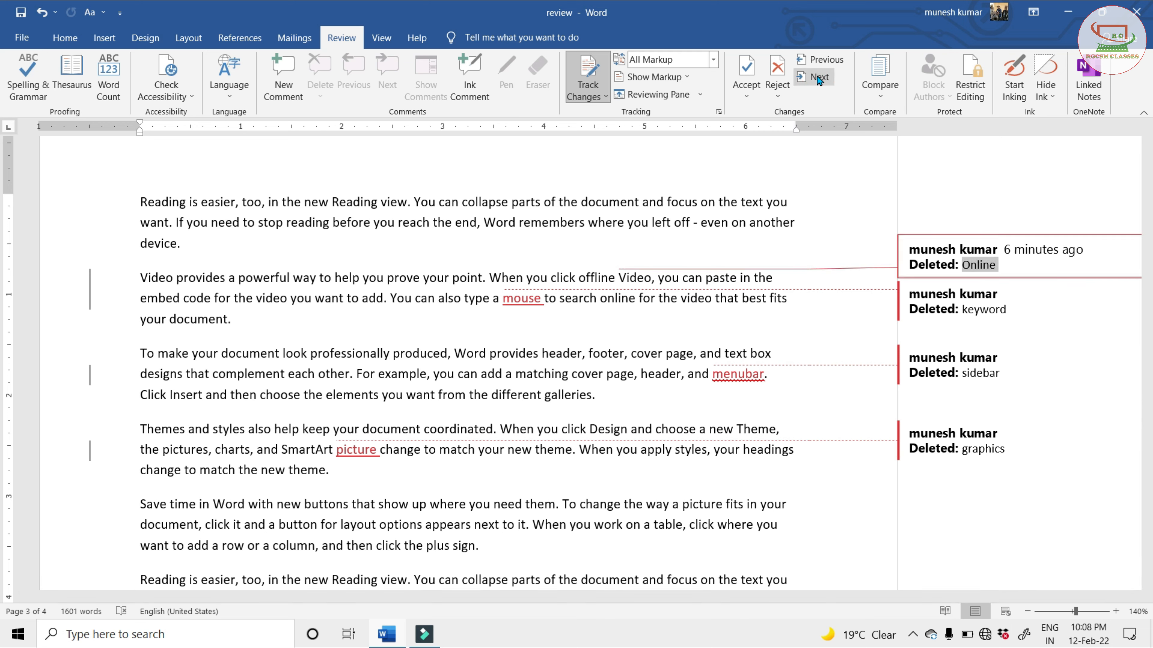
{"action": "left_click", "coordinate": [818, 79]}
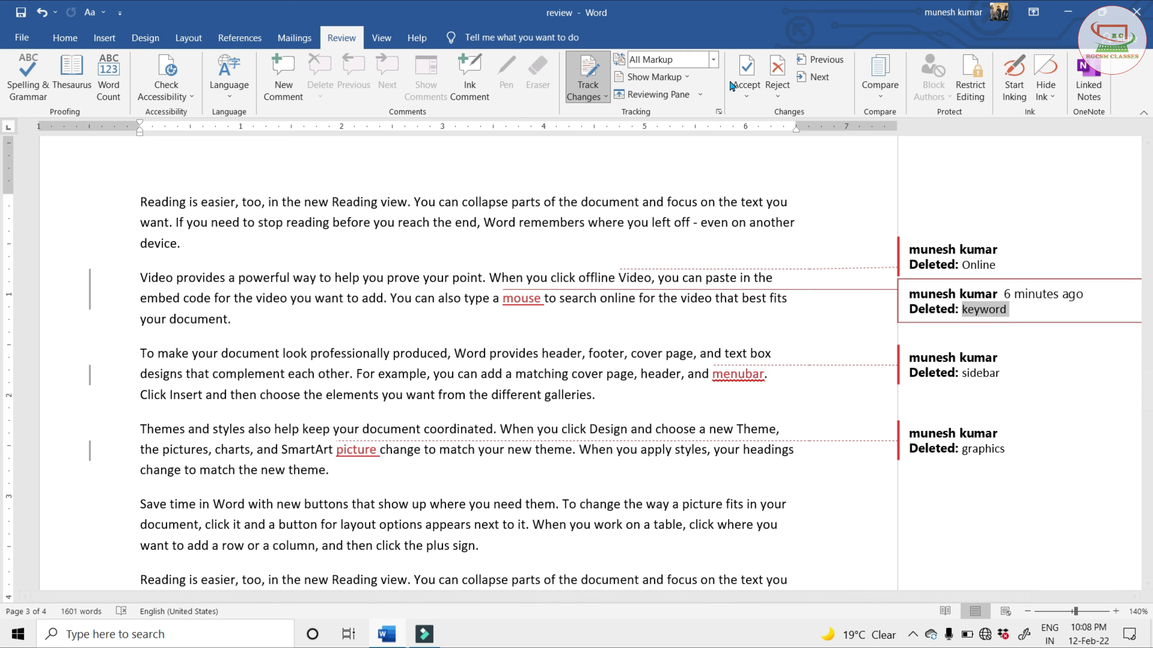
{"action": "left_click", "coordinate": [746, 73]}
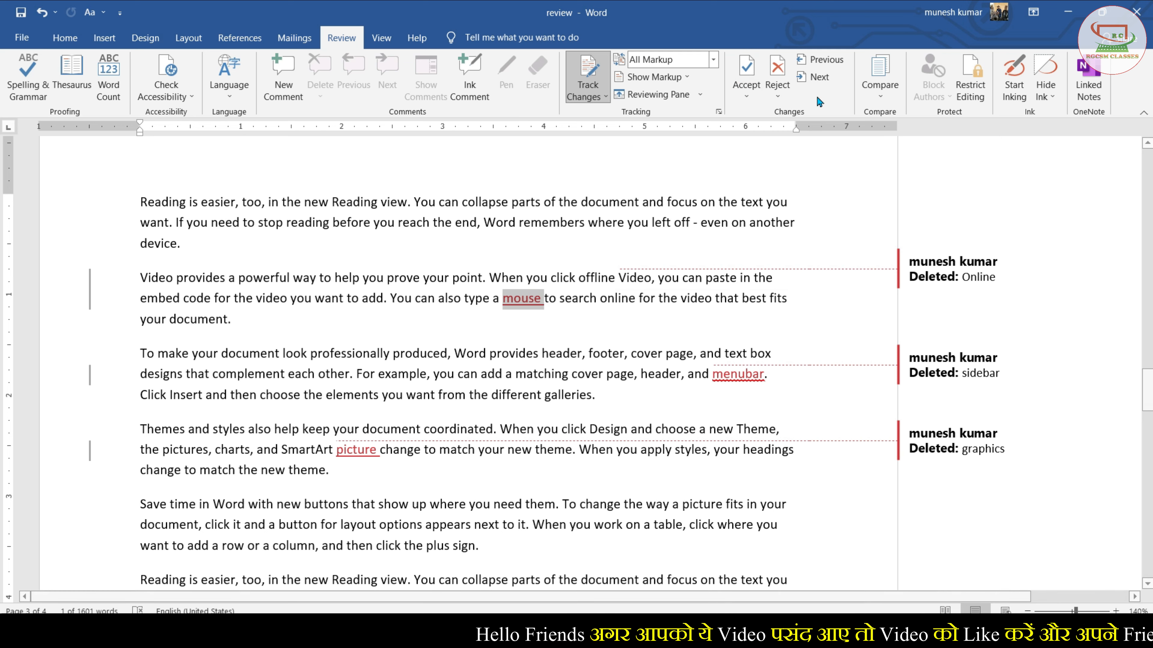
Reject the tracked deletions of "sidebar" and "graphics" and the tracked insertion of "picture"
{"action": "left_click", "coordinate": [819, 78]}
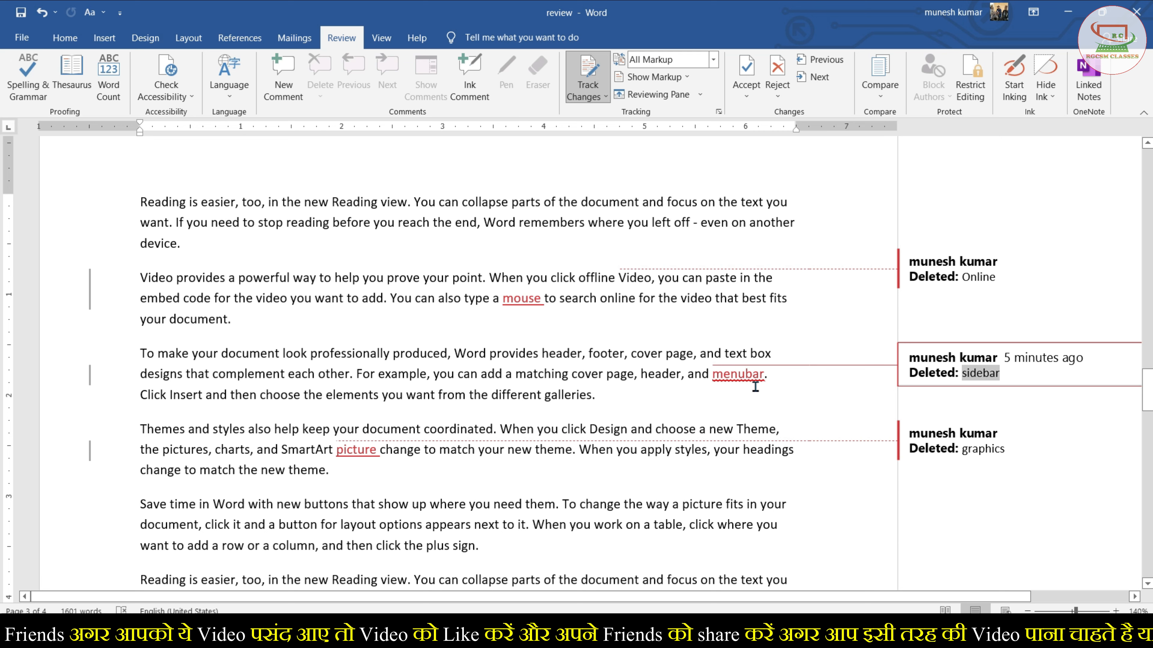
{"action": "left_click", "coordinate": [774, 80]}
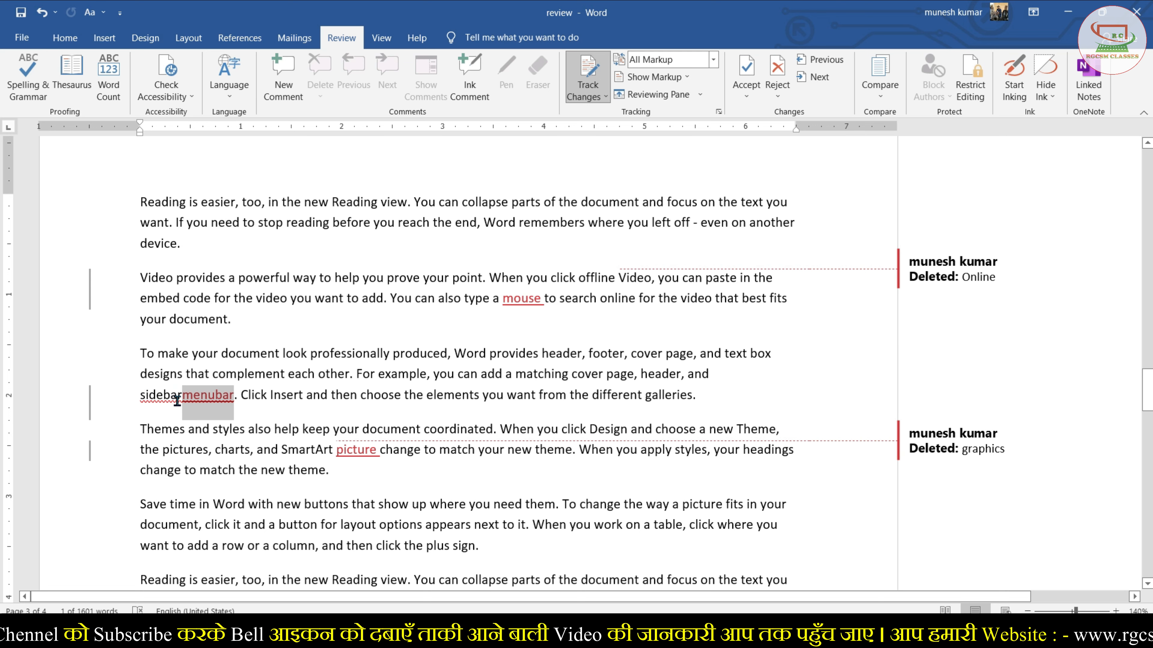
{"action": "left_click", "coordinate": [822, 78]}
{"action": "left_click", "coordinate": [776, 68]}
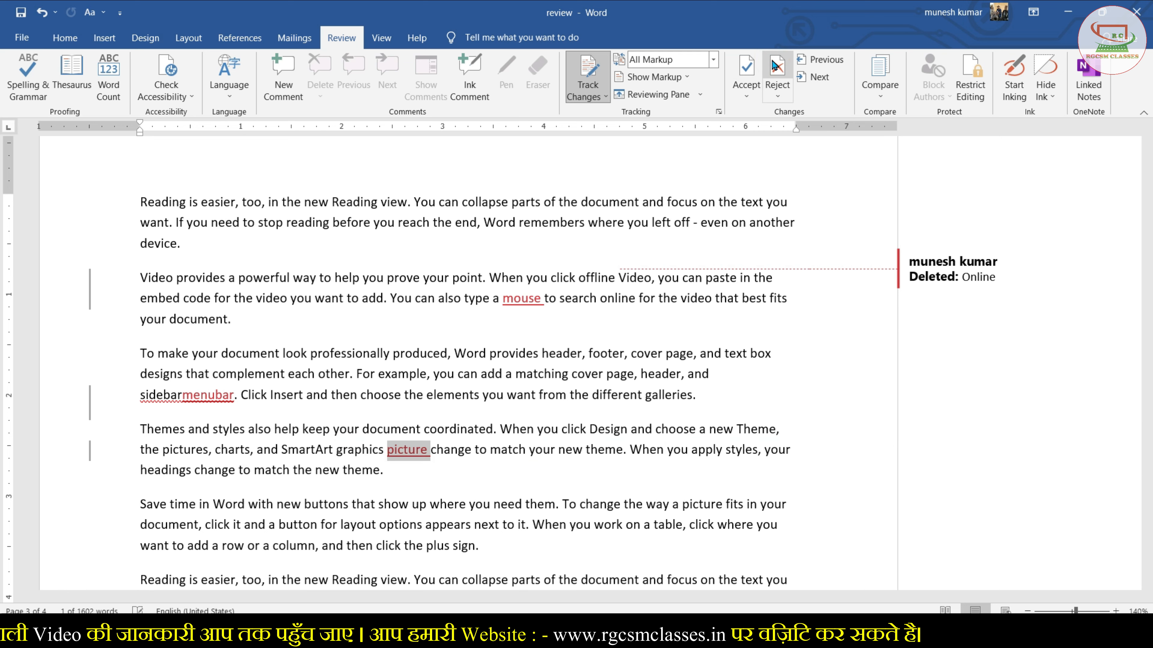
{"action": "left_click", "coordinate": [775, 69]}
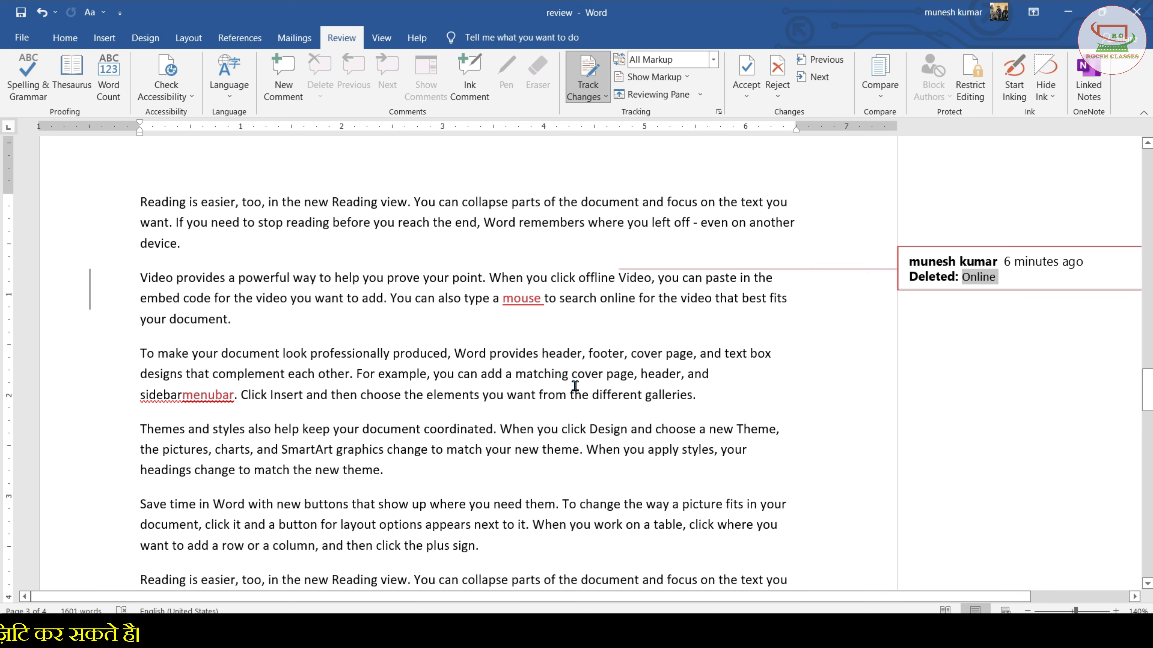
Accept the remaining tracked changes: the deletion of "Online" and the insertions of "mouse" and "menubar"
{"action": "left_click", "coordinate": [746, 67]}
{"action": "left_click", "coordinate": [750, 68]}
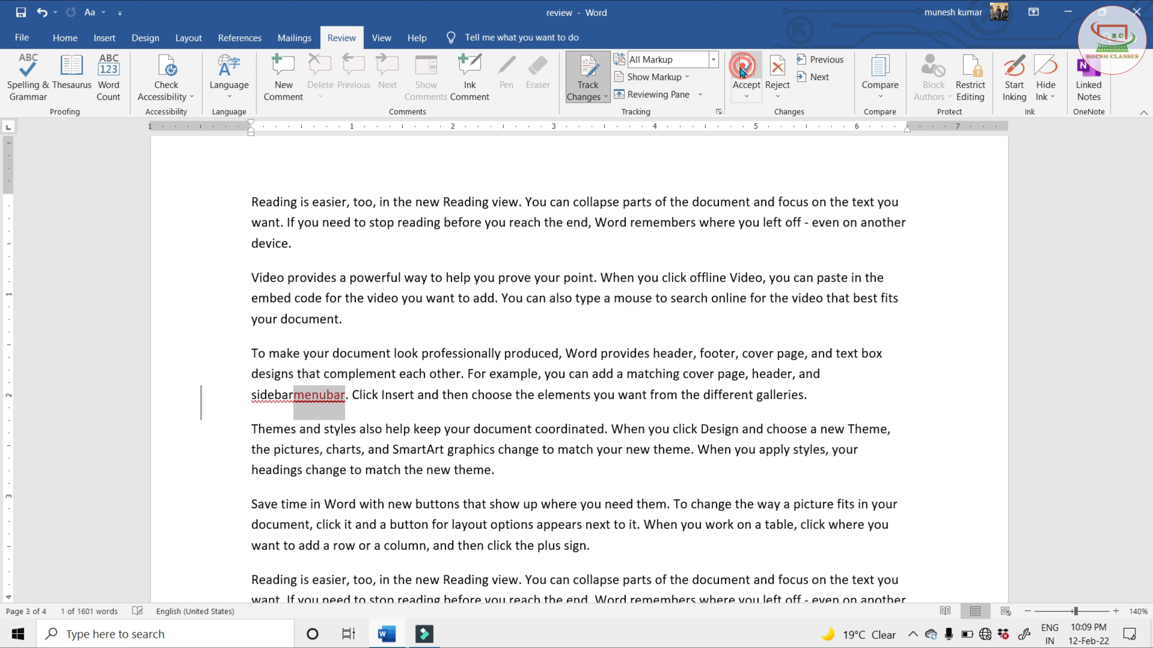
{"action": "left_click", "coordinate": [749, 67]}
{"action": "left_click", "coordinate": [595, 366]}
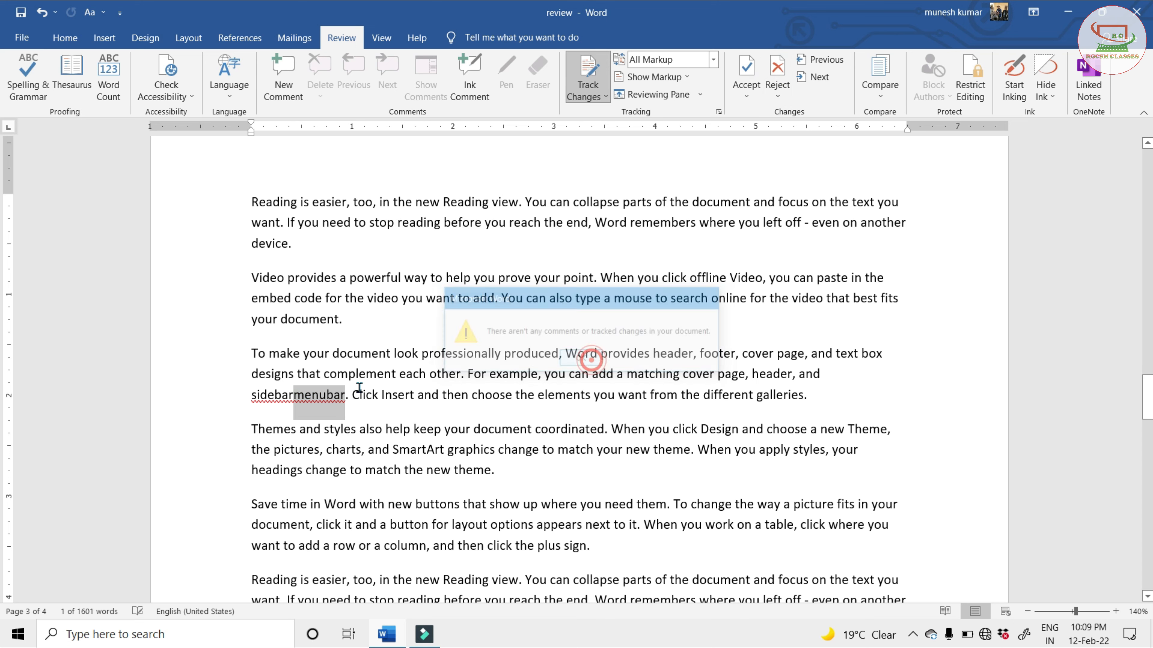
{"action": "left_click", "coordinate": [426, 427]}
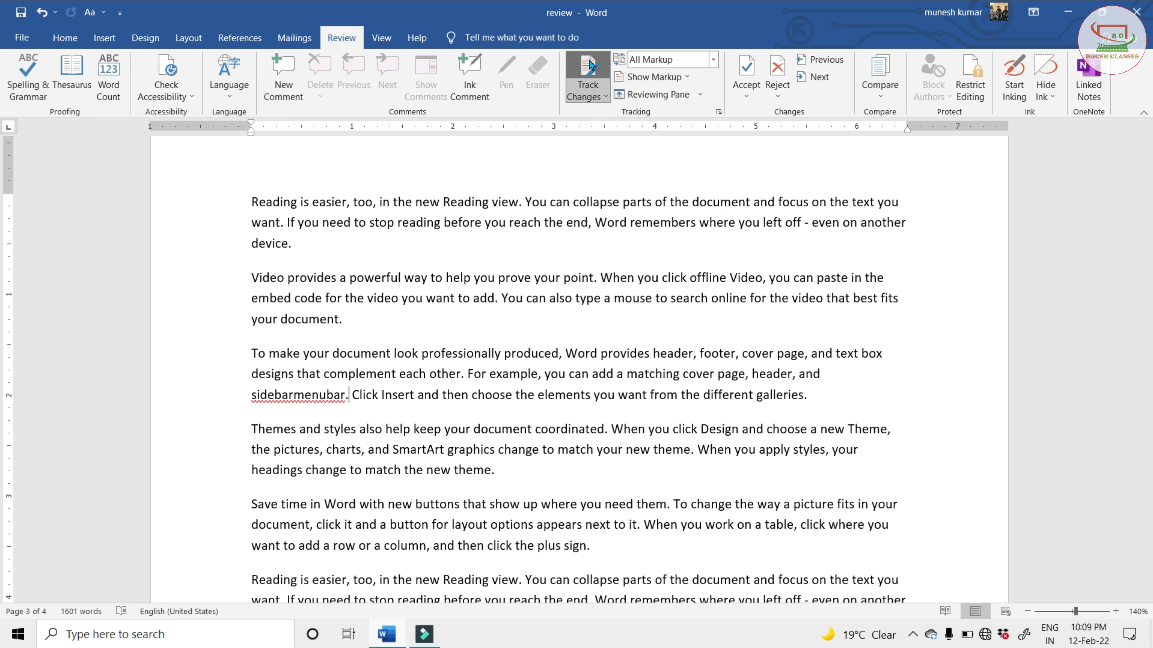
Turn off Track Changes for the document and look over the available tracking options
{"action": "left_click", "coordinate": [585, 96]}
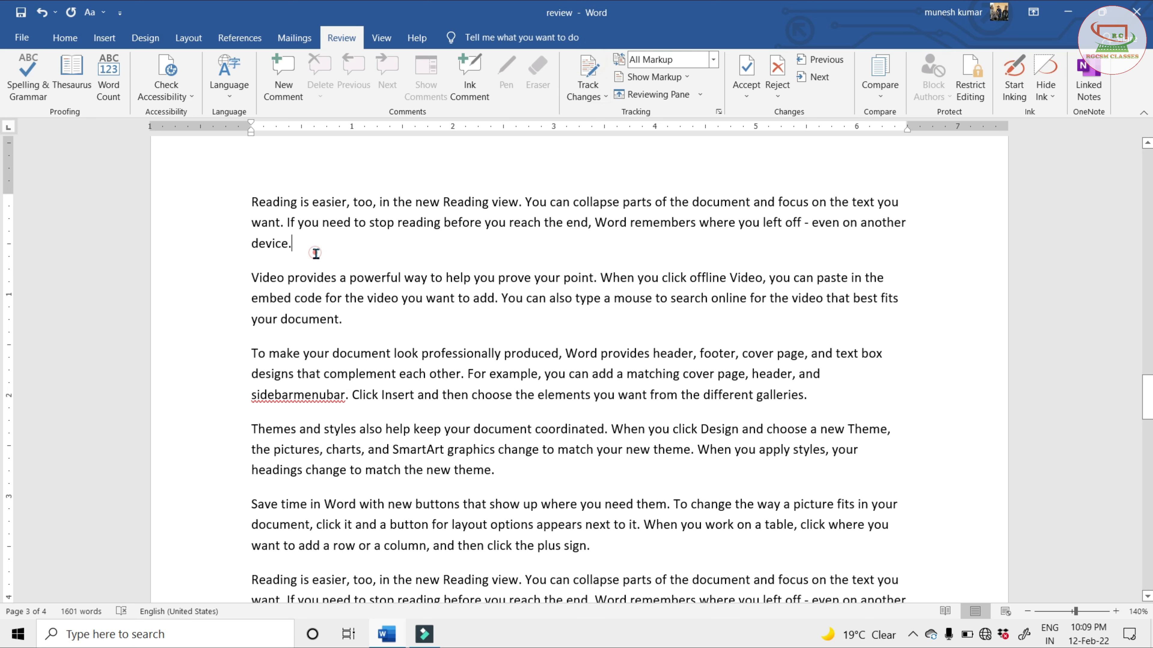
{"action": "left_click", "coordinate": [595, 96]}
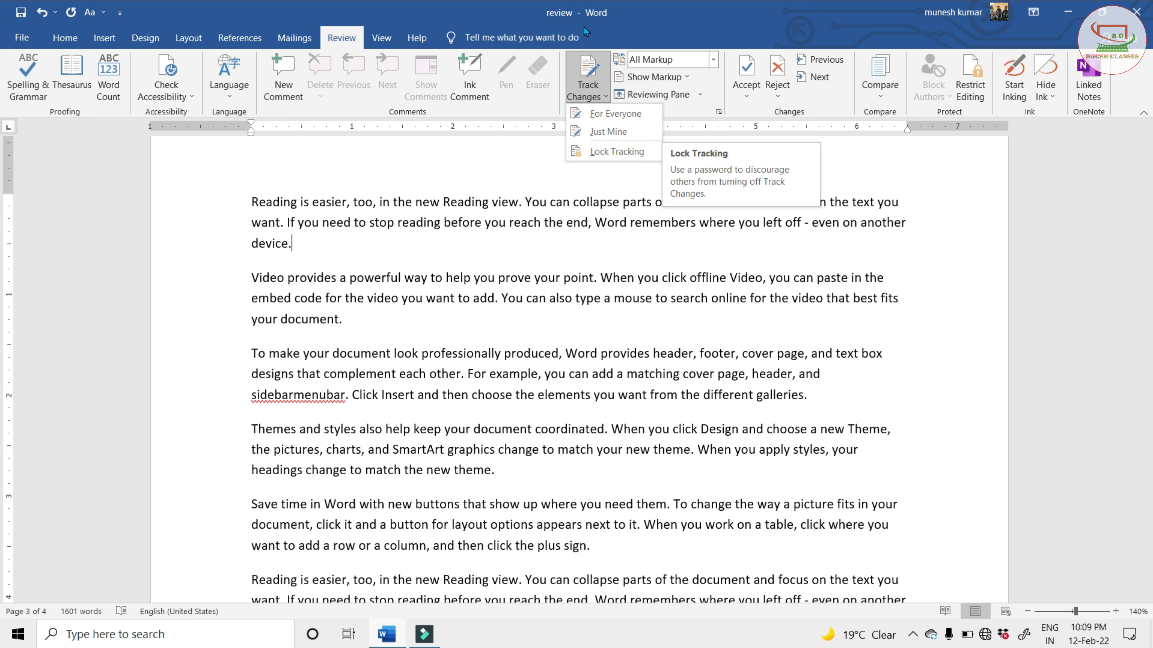
{"action": "left_click", "coordinate": [586, 57]}
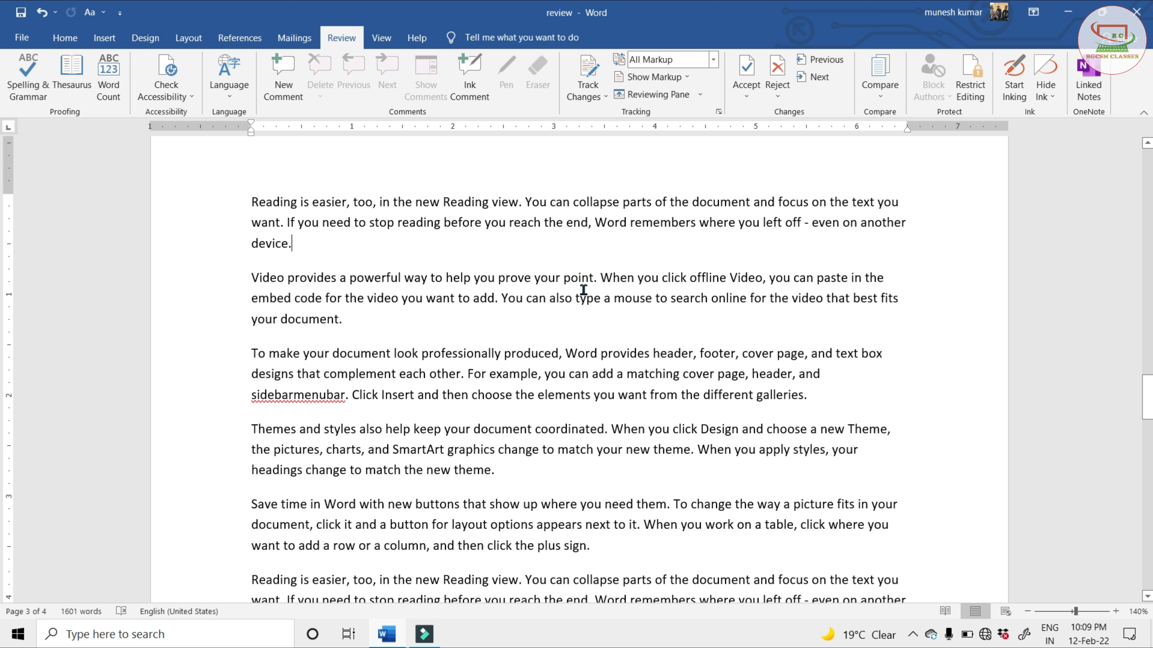
Lock tracking, entering a password and reentering it to confirm
{"action": "left_click", "coordinate": [590, 93]}
{"action": "left_click", "coordinate": [615, 152]}
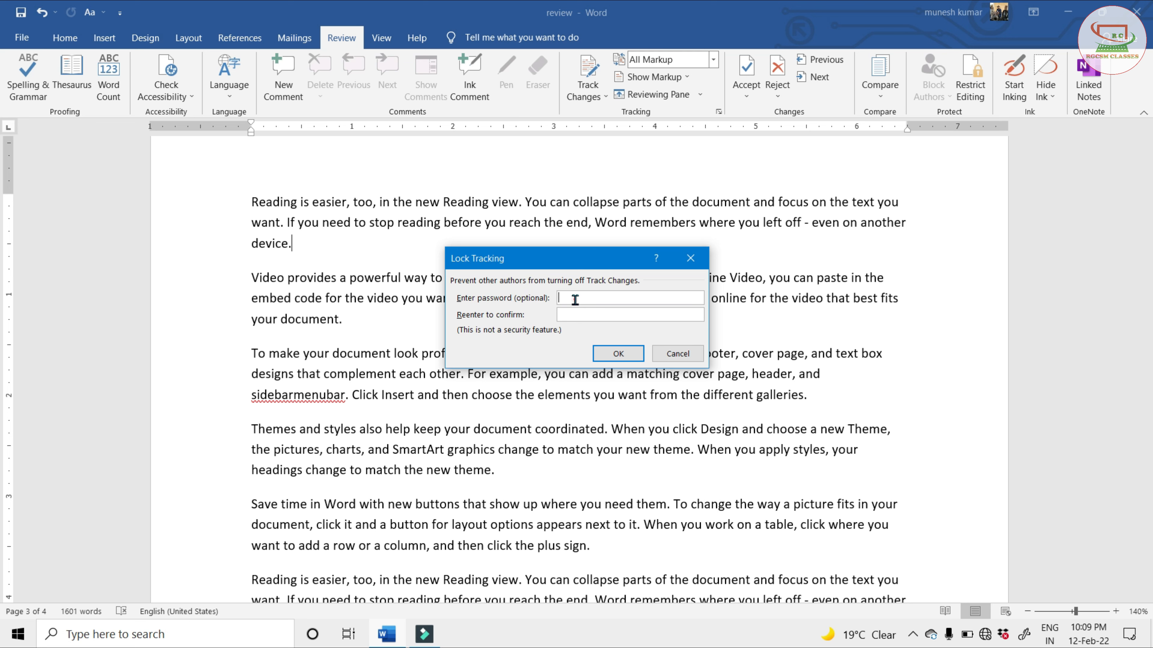
{"action": "type", "text": "***"}
{"action": "left_click", "coordinate": [571, 314]}
{"action": "type", "text": "***"}
{"action": "left_click", "coordinate": [619, 353]}
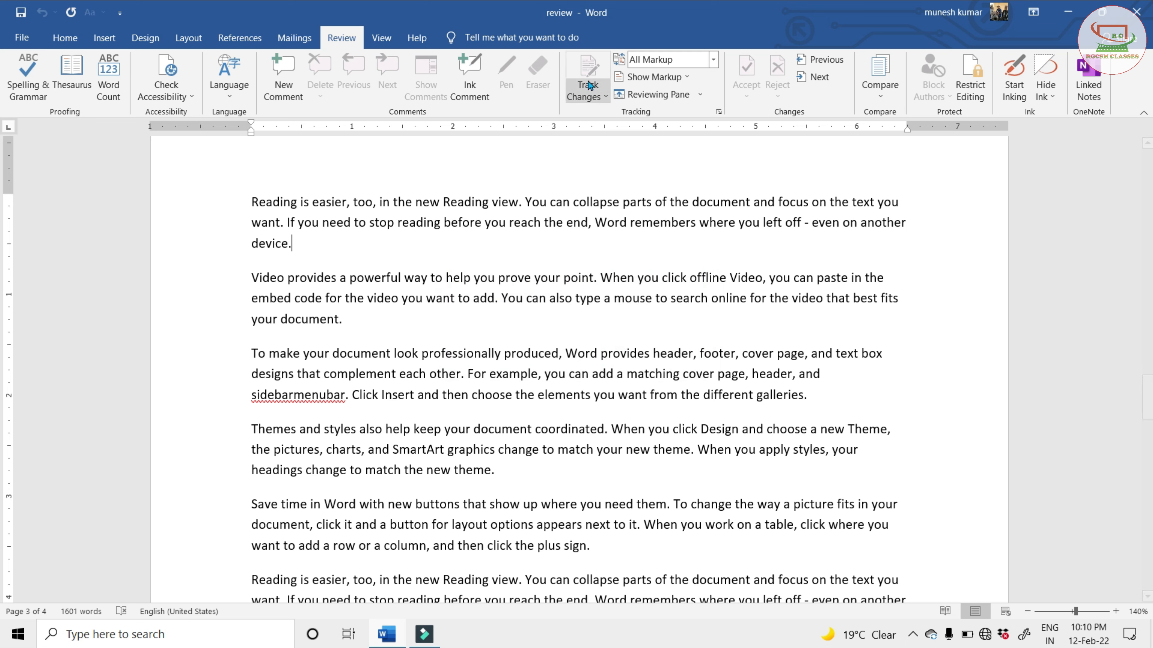
Unlock tracking by entering the tracking password
{"action": "left_click", "coordinate": [371, 337]}
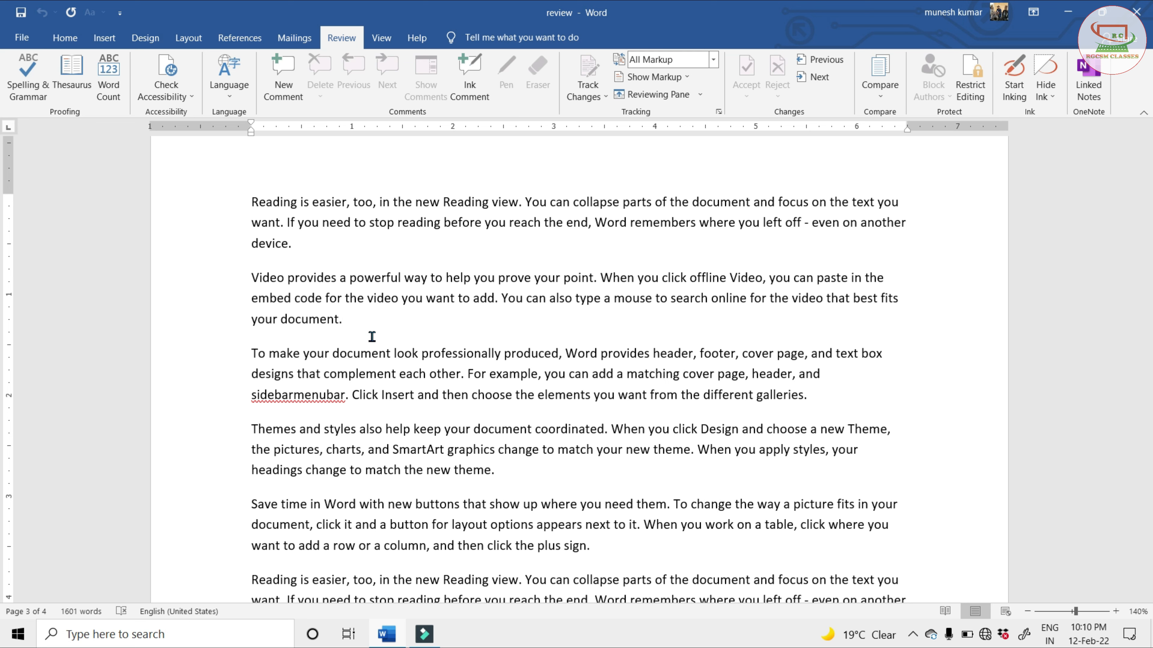
{"action": "left_click", "coordinate": [582, 97]}
{"action": "left_click", "coordinate": [604, 152]}
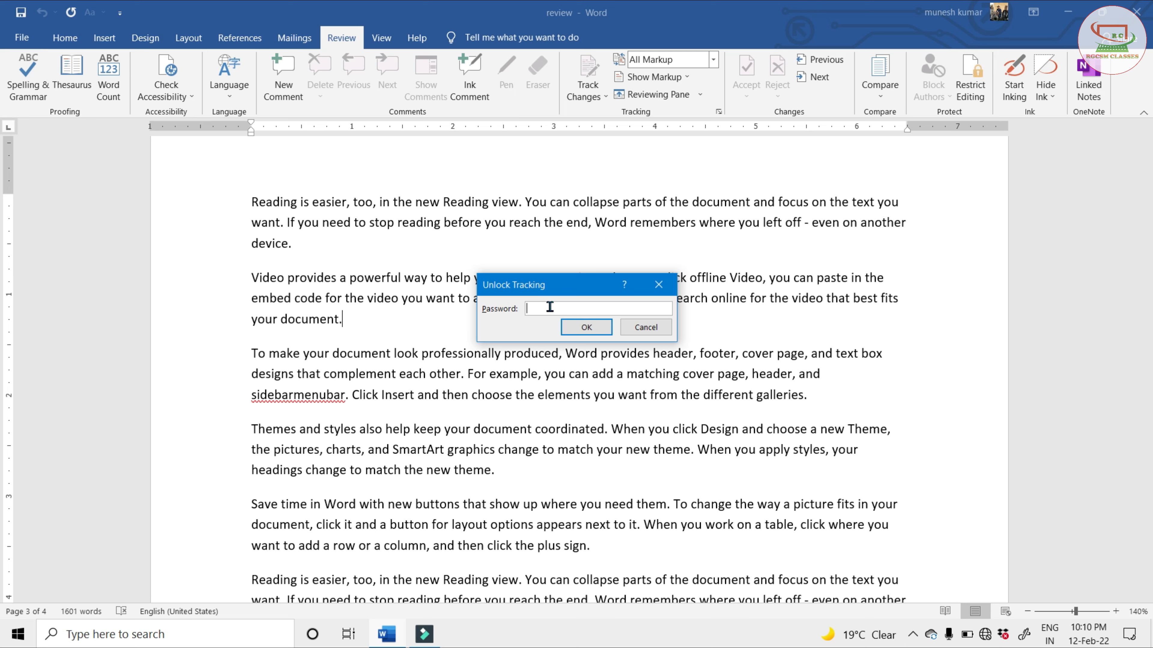
{"action": "type", "text": "1"}
{"action": "left_click", "coordinate": [575, 328]}
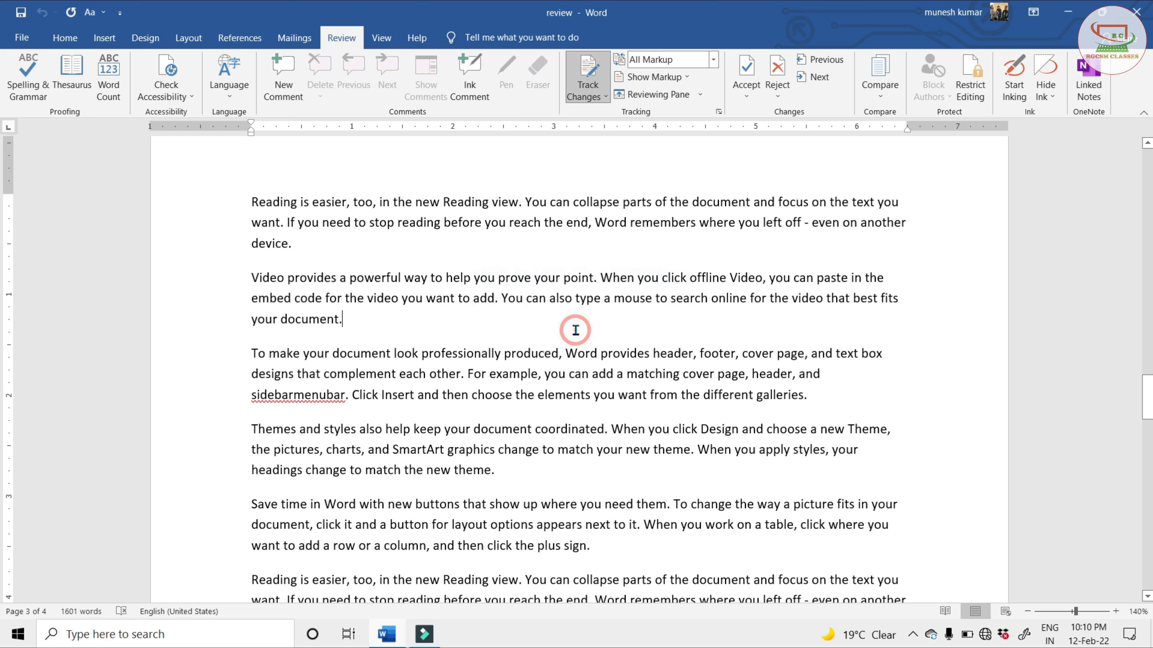
{"action": "left_click", "coordinate": [420, 297]}
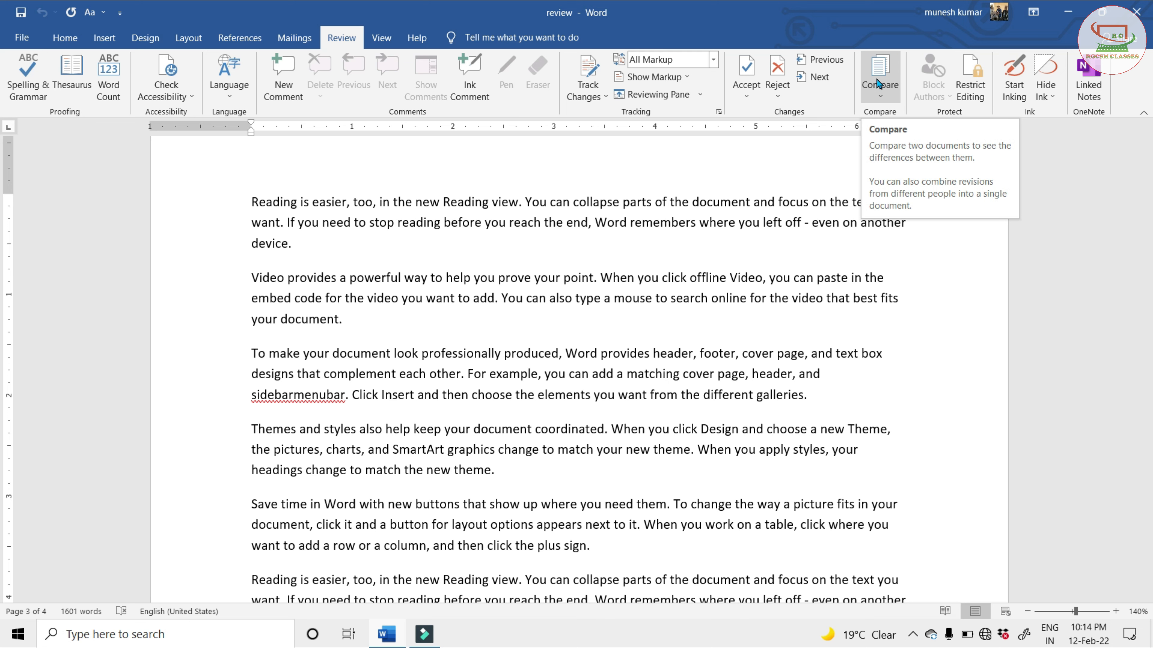
Start a comparison of two documents and choose the bio data Word file in the Resume folder as the original
{"action": "left_click", "coordinate": [880, 76]}
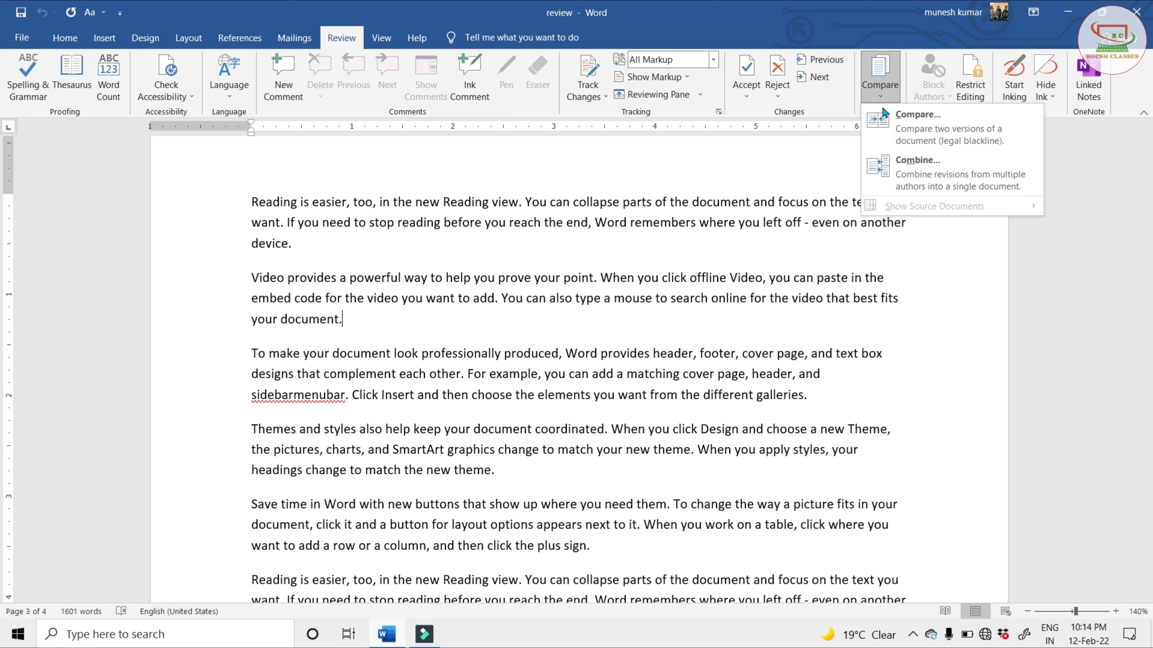
{"action": "left_click", "coordinate": [904, 127]}
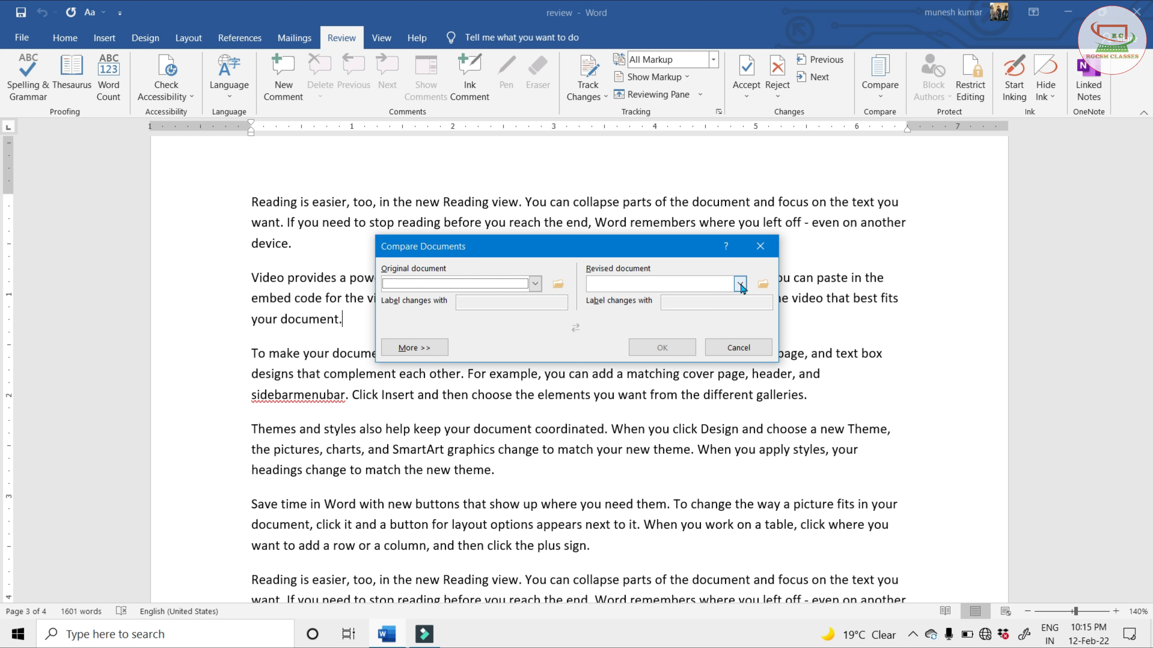
{"action": "left_click", "coordinate": [763, 284]}
{"action": "left_click", "coordinate": [558, 284]}
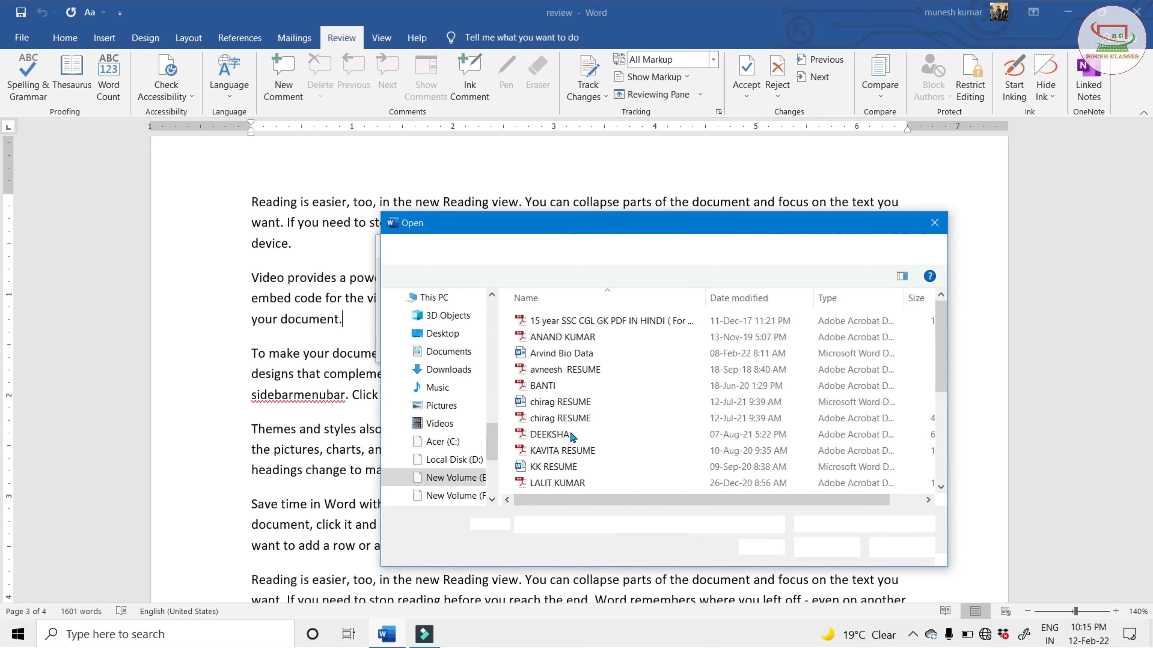
{"action": "left_click", "coordinate": [557, 359]}
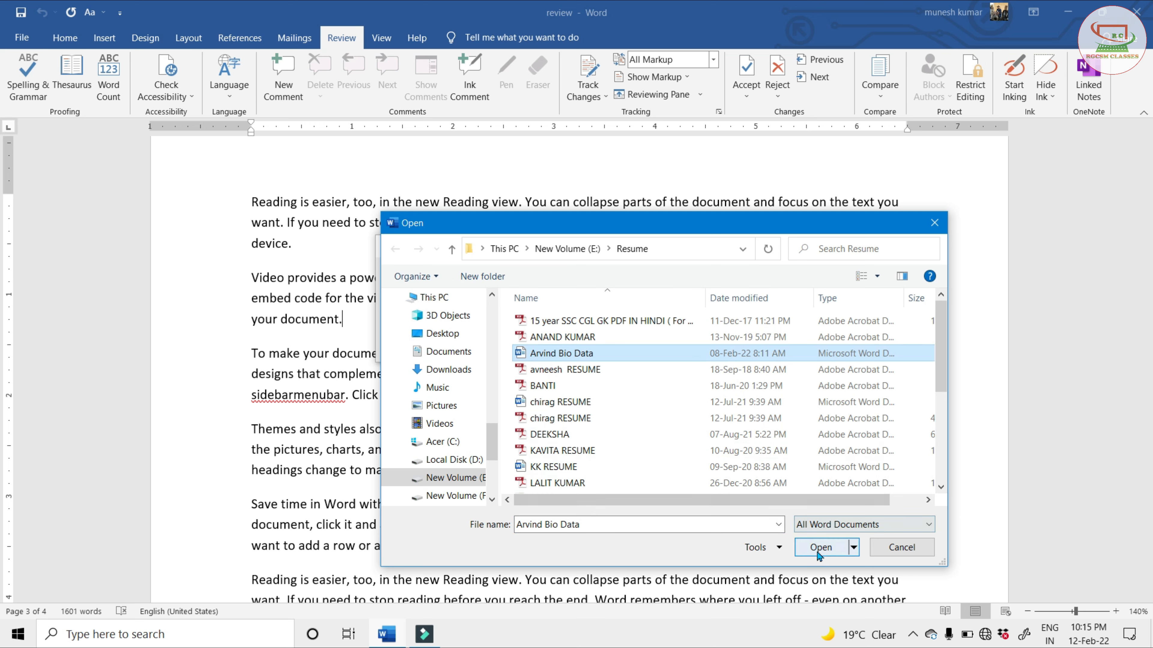
{"action": "left_click", "coordinate": [823, 549]}
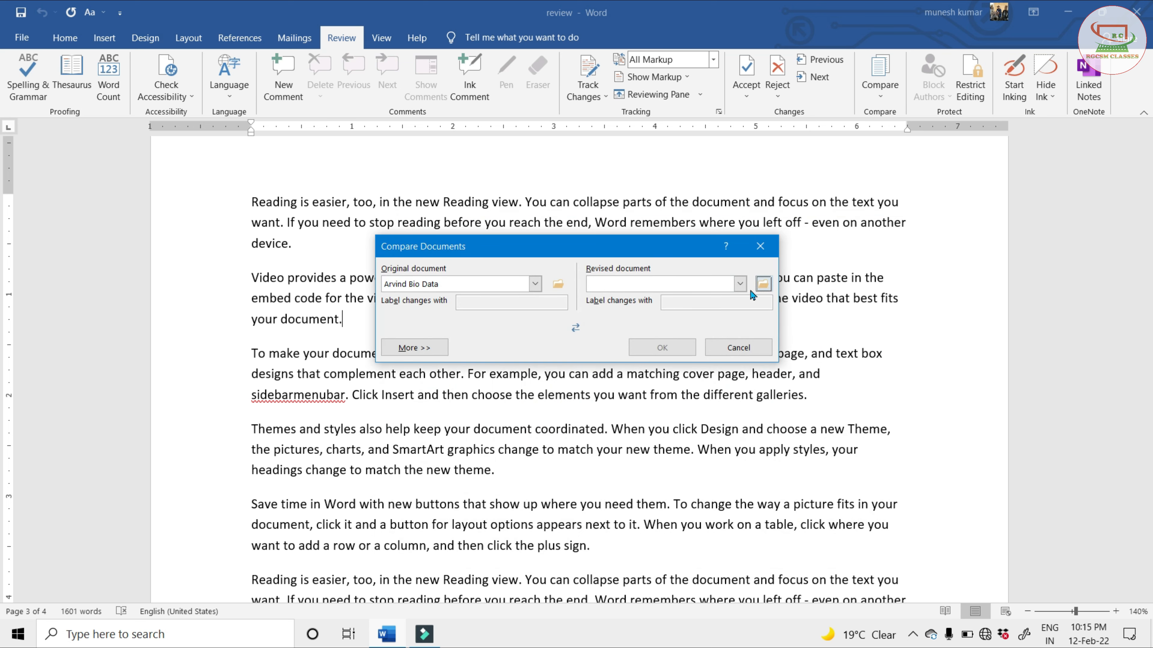
Choose KK RESUME as the revised document and run the comparison
{"action": "left_click", "coordinate": [762, 283]}
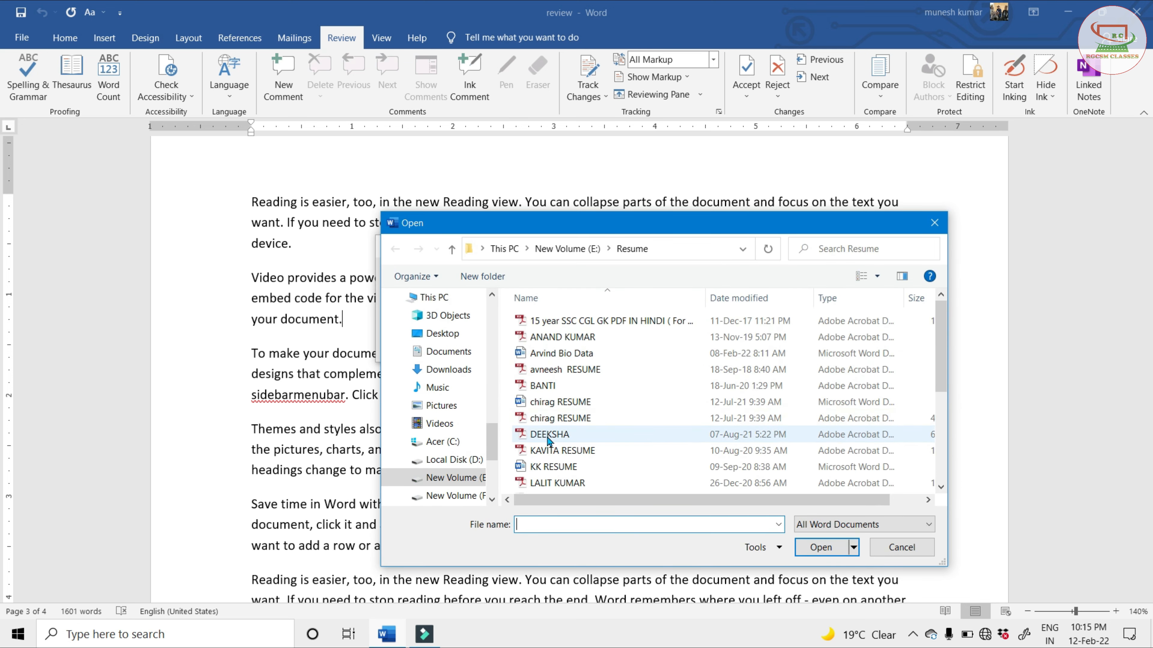
{"action": "left_click", "coordinate": [554, 467]}
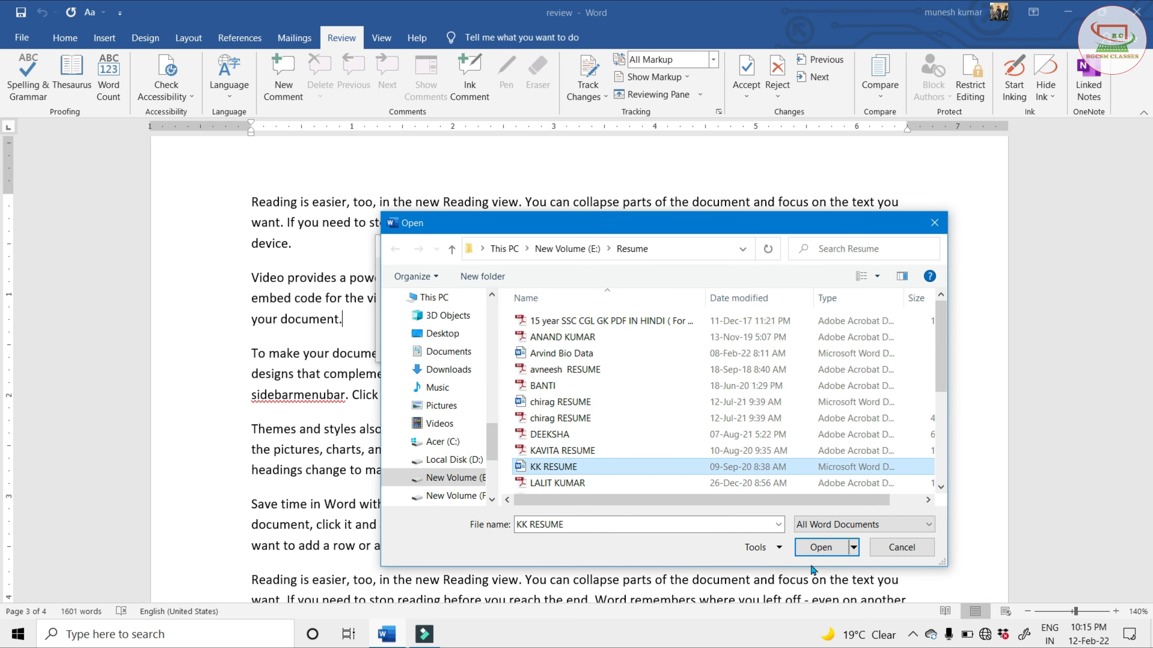
{"action": "left_click", "coordinate": [820, 548]}
{"action": "left_click", "coordinate": [650, 348]}
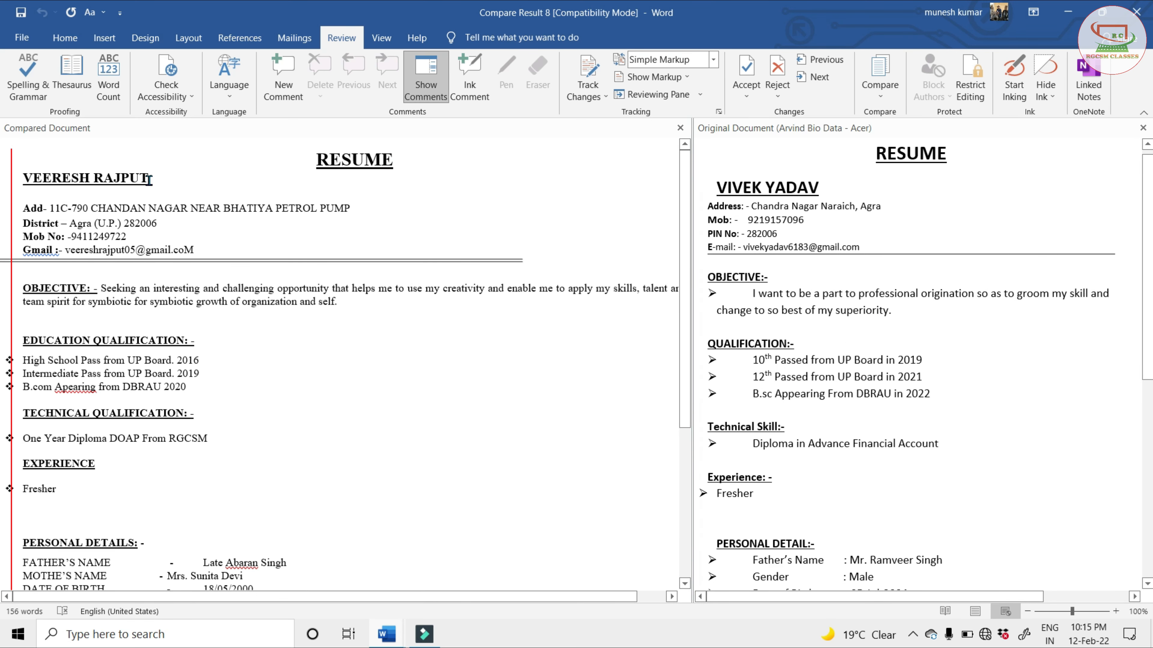
Look through the compared resume and the original side by side, from the candidate's name down to the declaration
{"action": "left_click_drag", "start_coordinate": [150, 178], "coordinate": [22, 179]}
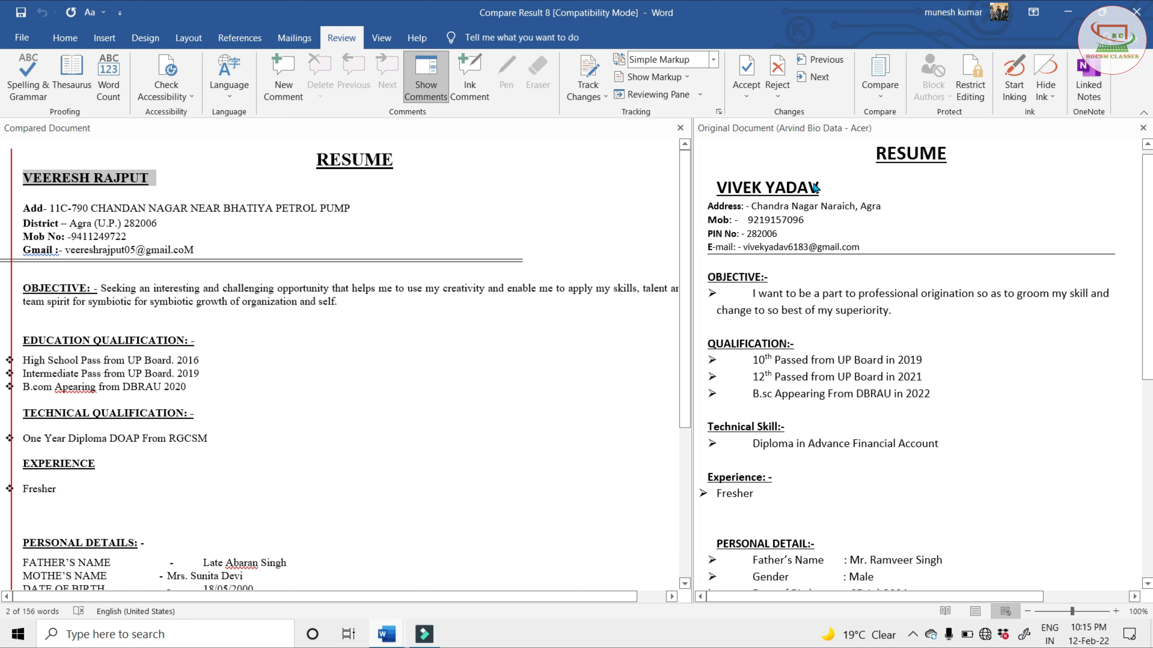
{"action": "scroll", "coordinate": [724, 340], "scroll_direction": "down", "scroll_amount": 3}
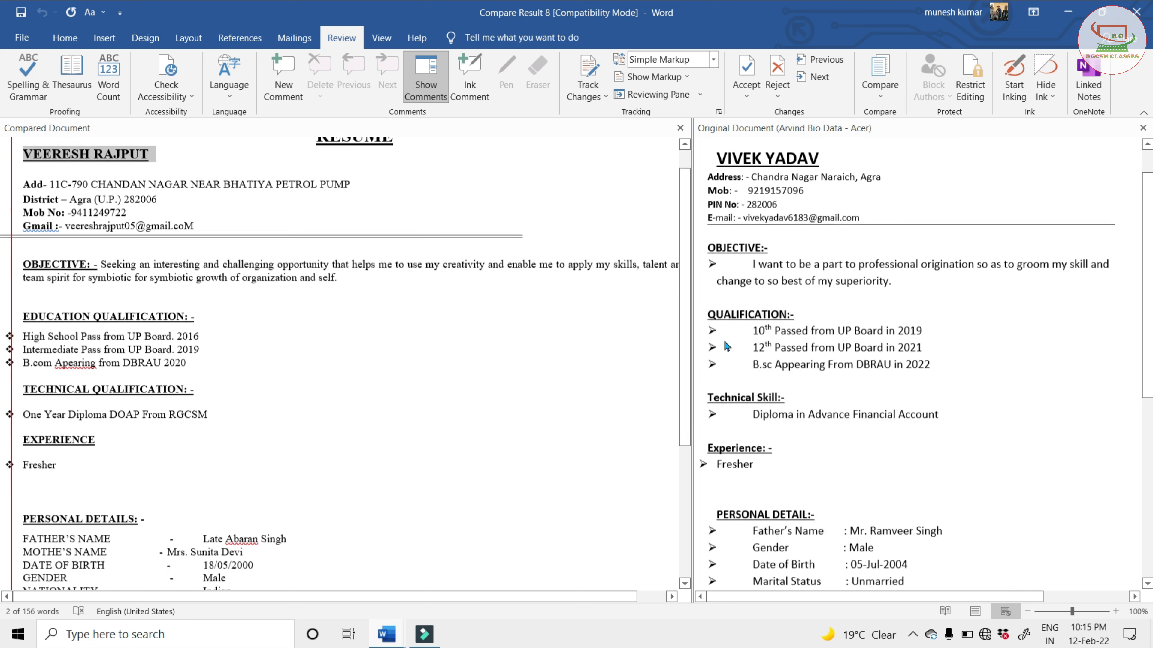
{"action": "scroll", "coordinate": [725, 345], "scroll_direction": "down", "scroll_amount": 3}
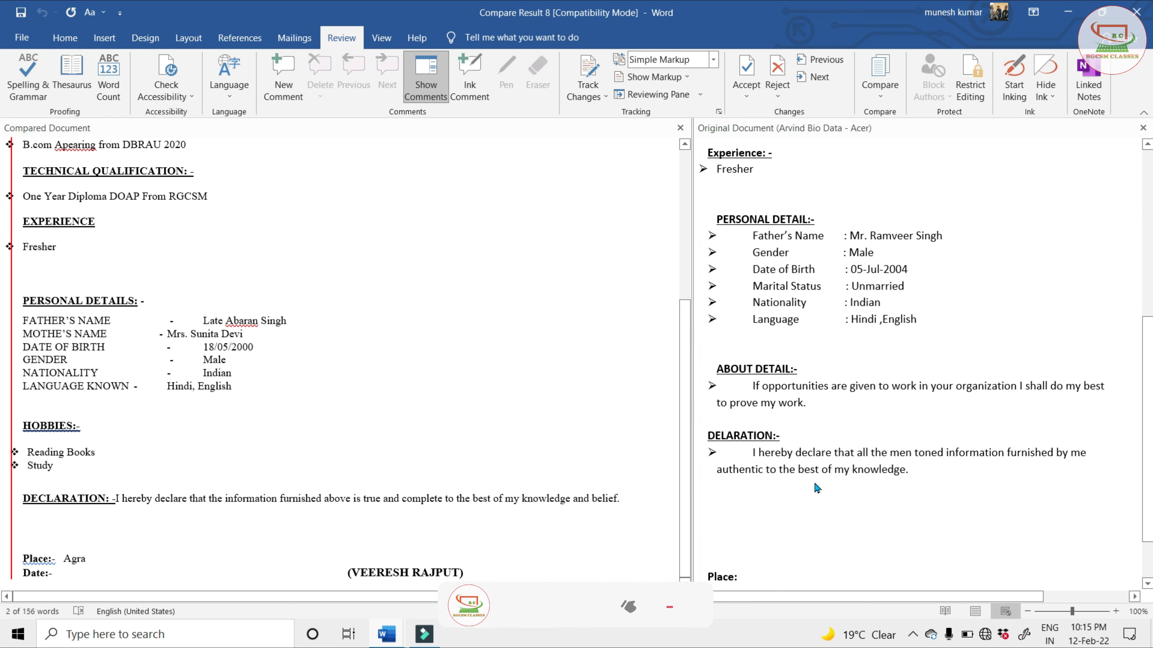
{"action": "scroll", "coordinate": [814, 482], "scroll_direction": "down", "scroll_amount": 2}
{"action": "scroll", "coordinate": [813, 487], "scroll_direction": "up", "scroll_amount": 5}
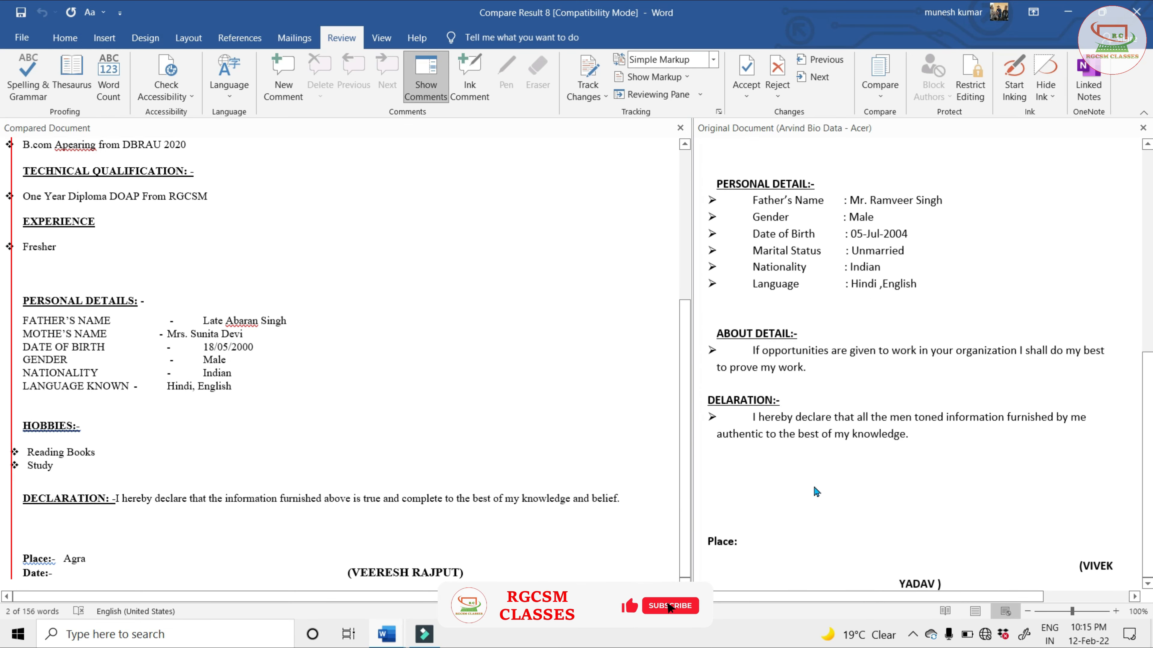
{"action": "scroll", "coordinate": [813, 484], "scroll_direction": "up", "scroll_amount": 3}
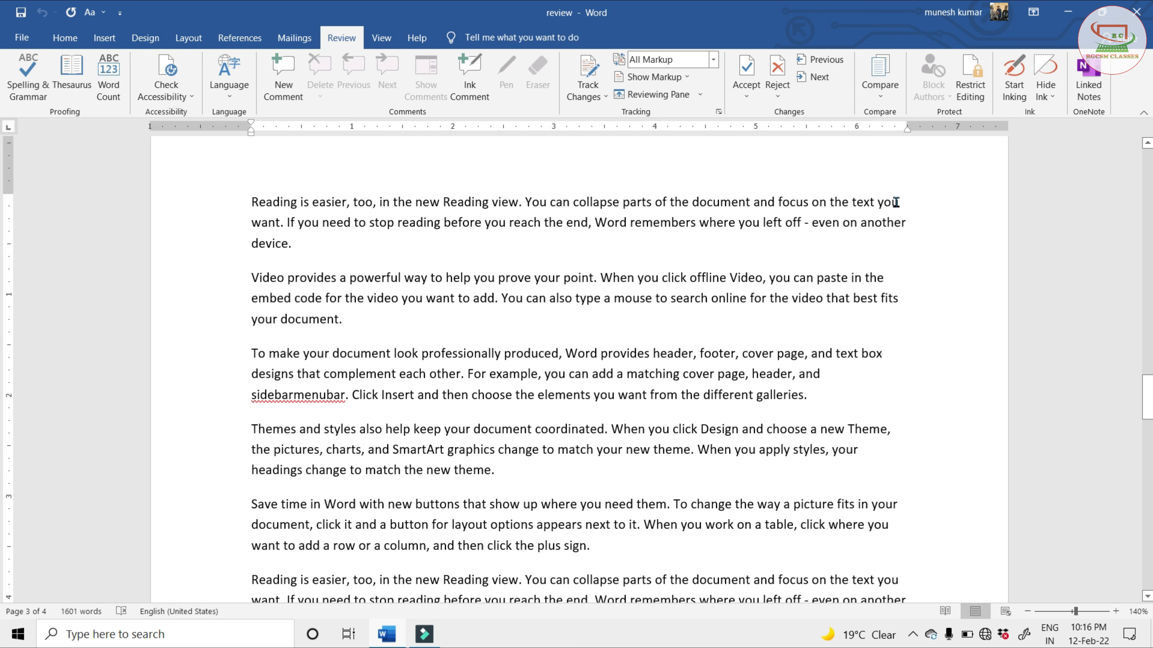
In the review document, look through the styles allowed by the formatting restrictions and leave the settings without applying anything
{"action": "left_click", "coordinate": [383, 248]}
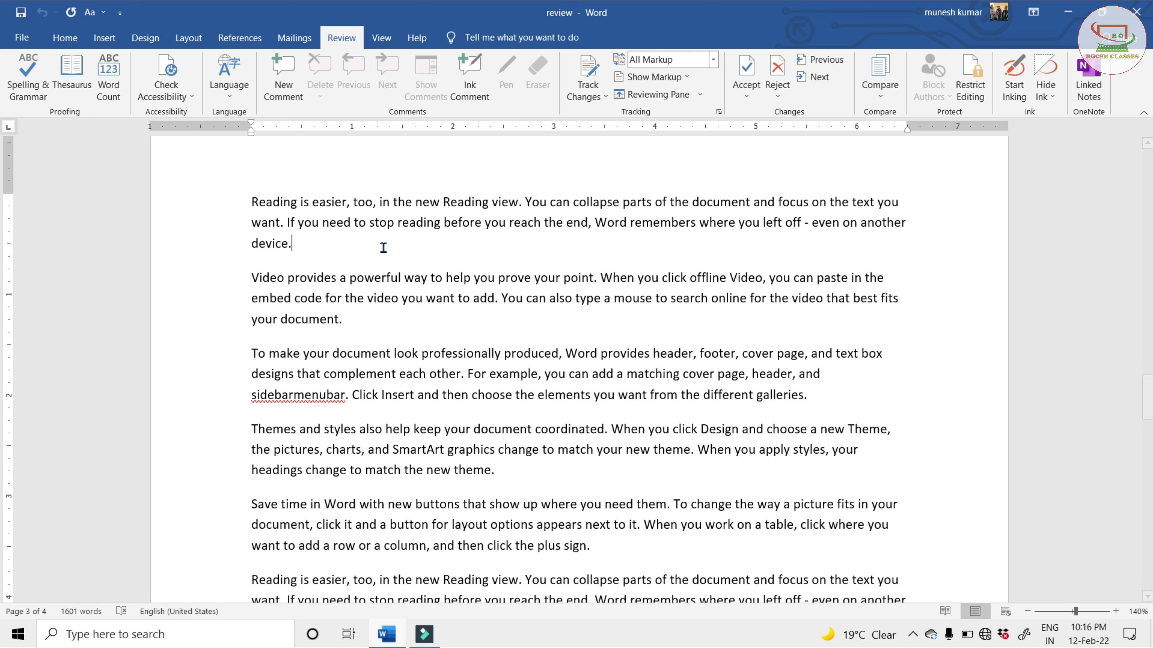
{"action": "left_click", "coordinate": [967, 72]}
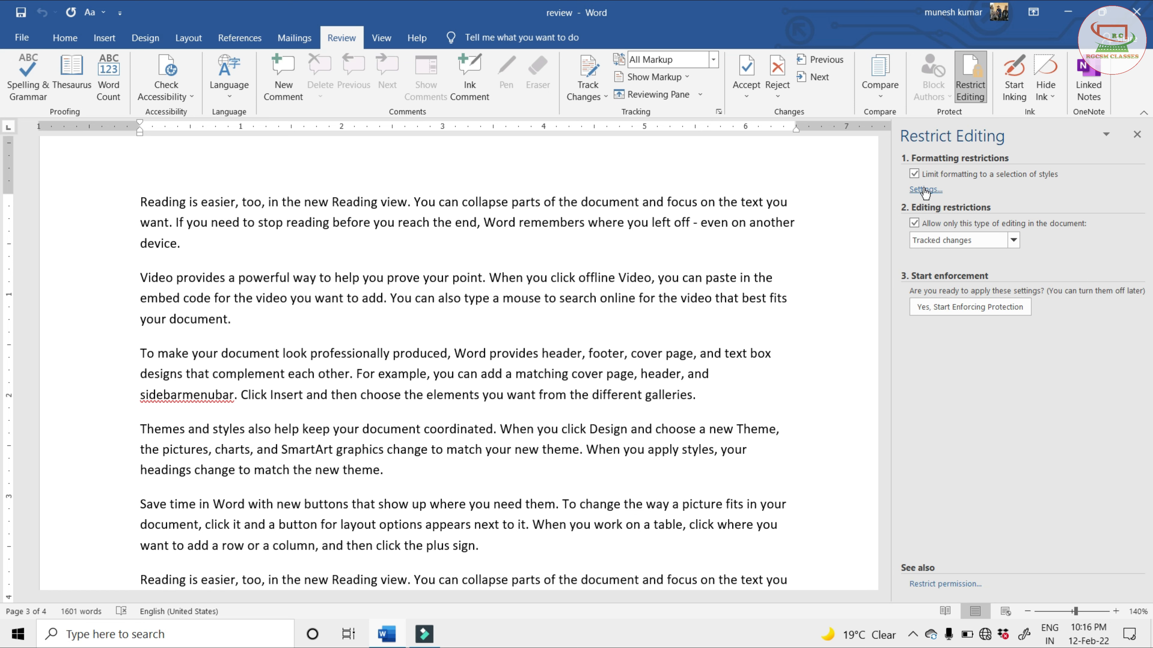
{"action": "left_click", "coordinate": [924, 190]}
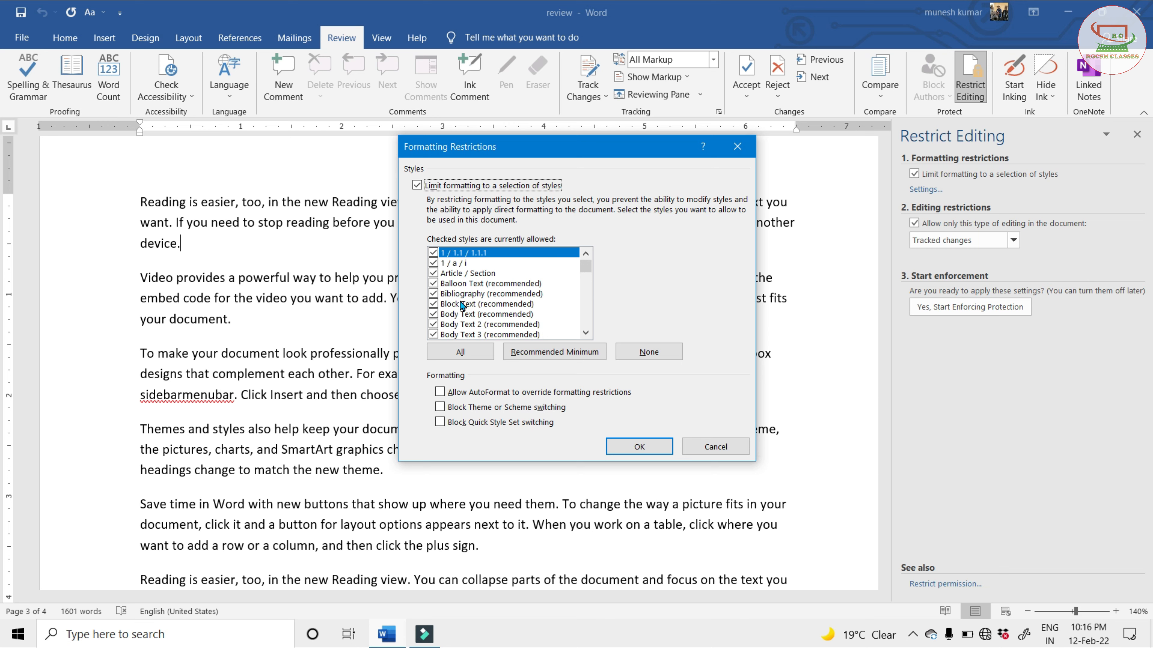
{"action": "scroll", "coordinate": [462, 305], "scroll_direction": "down", "scroll_amount": 6}
{"action": "scroll", "coordinate": [462, 305], "scroll_direction": "down", "scroll_amount": 10}
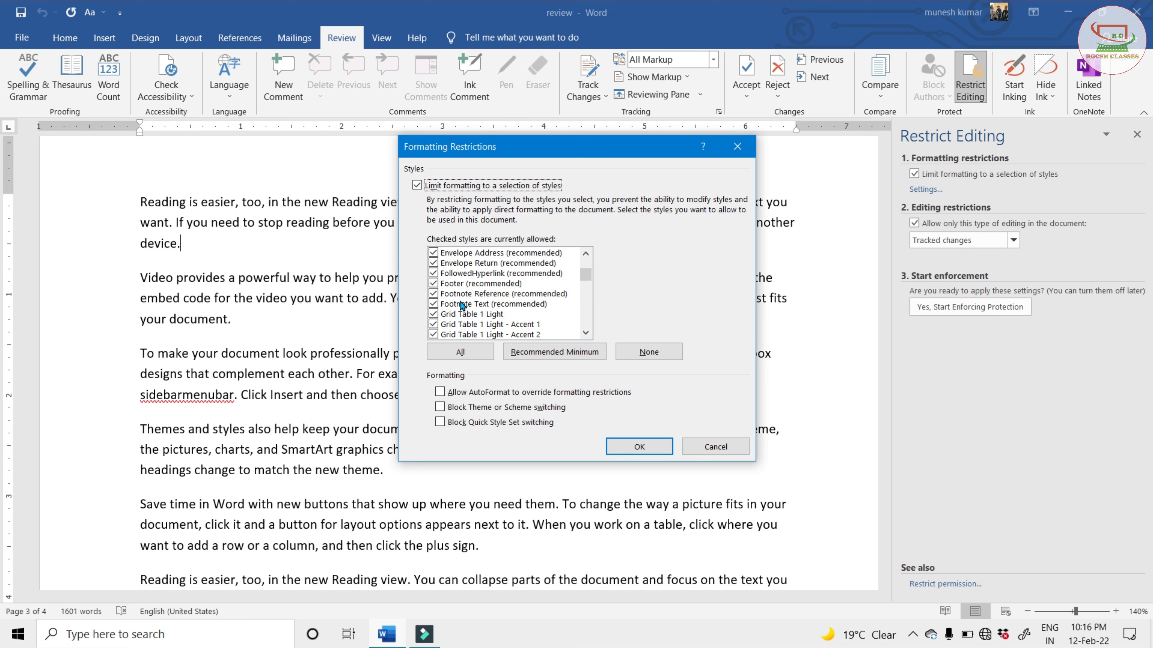
{"action": "scroll", "coordinate": [462, 305], "scroll_direction": "down", "scroll_amount": 12}
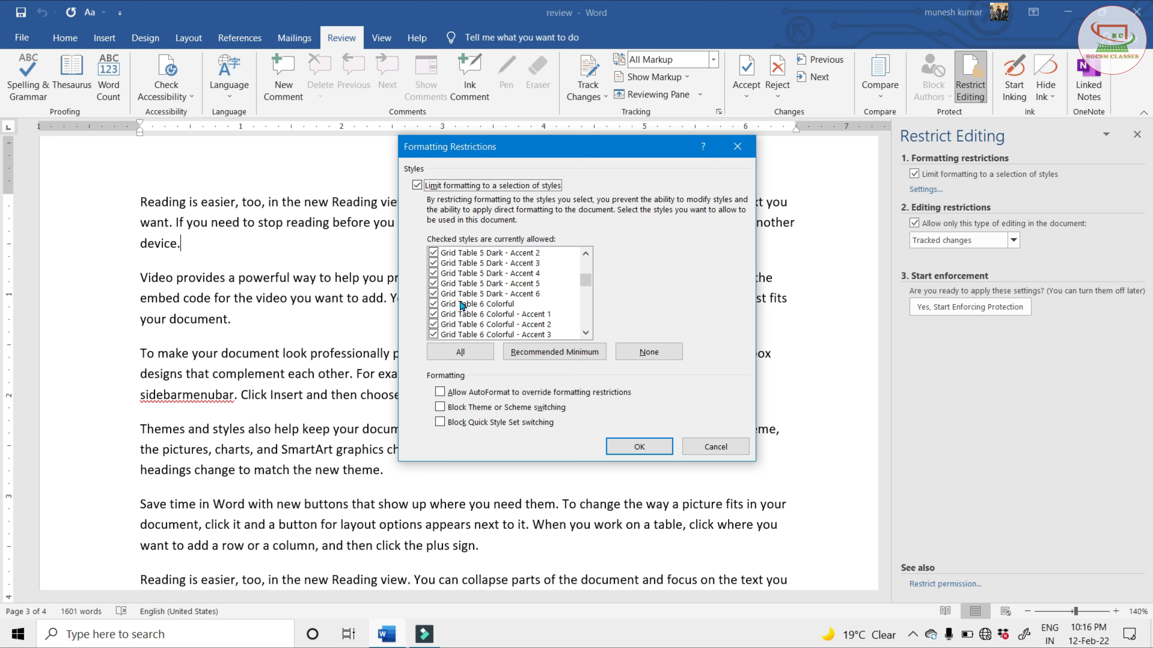
{"action": "scroll", "coordinate": [462, 305], "scroll_direction": "up", "scroll_amount": 20}
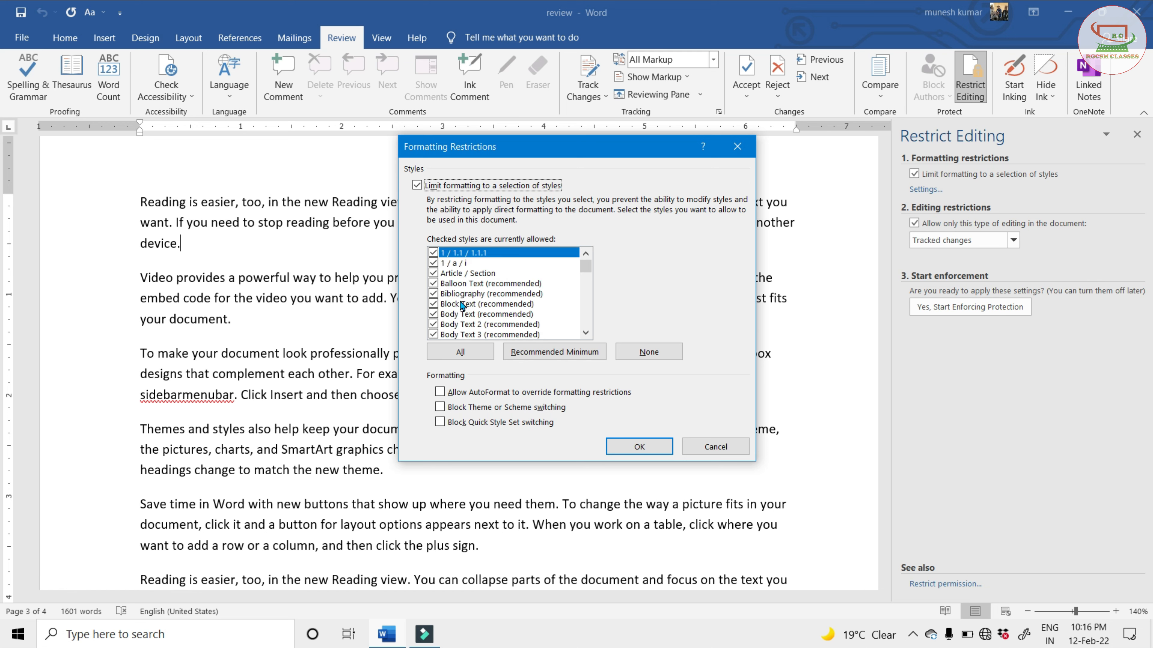
{"action": "scroll", "coordinate": [462, 305], "scroll_direction": "down", "scroll_amount": 3}
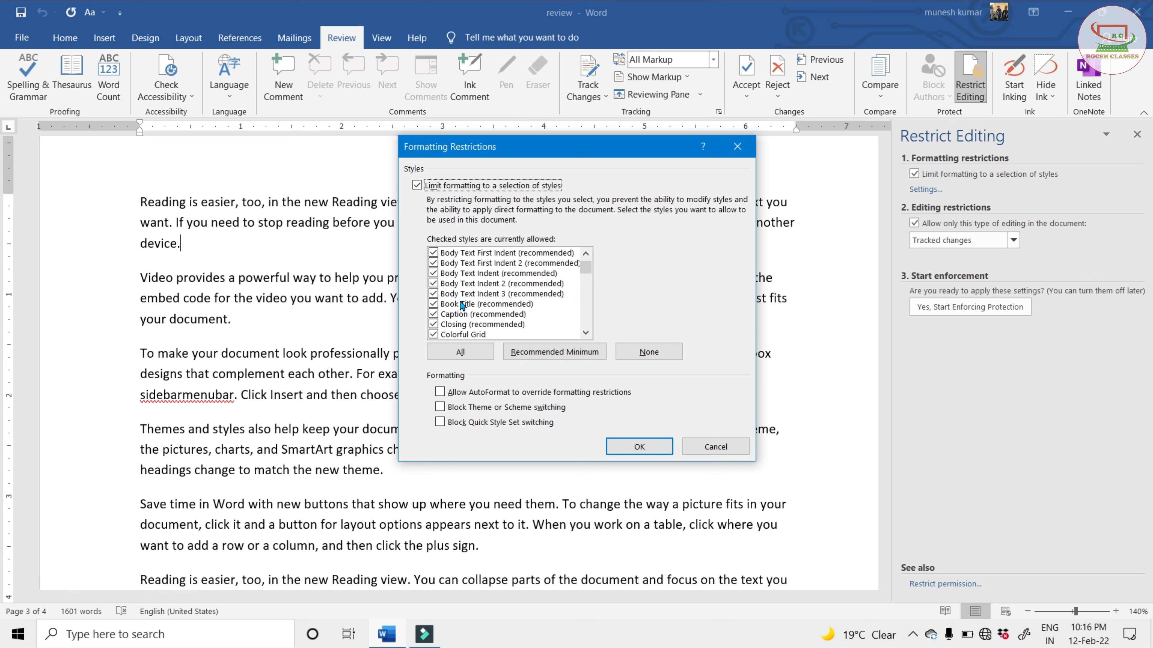
{"action": "scroll", "coordinate": [462, 305], "scroll_direction": "up", "scroll_amount": 3}
{"action": "left_click", "coordinate": [715, 447]}
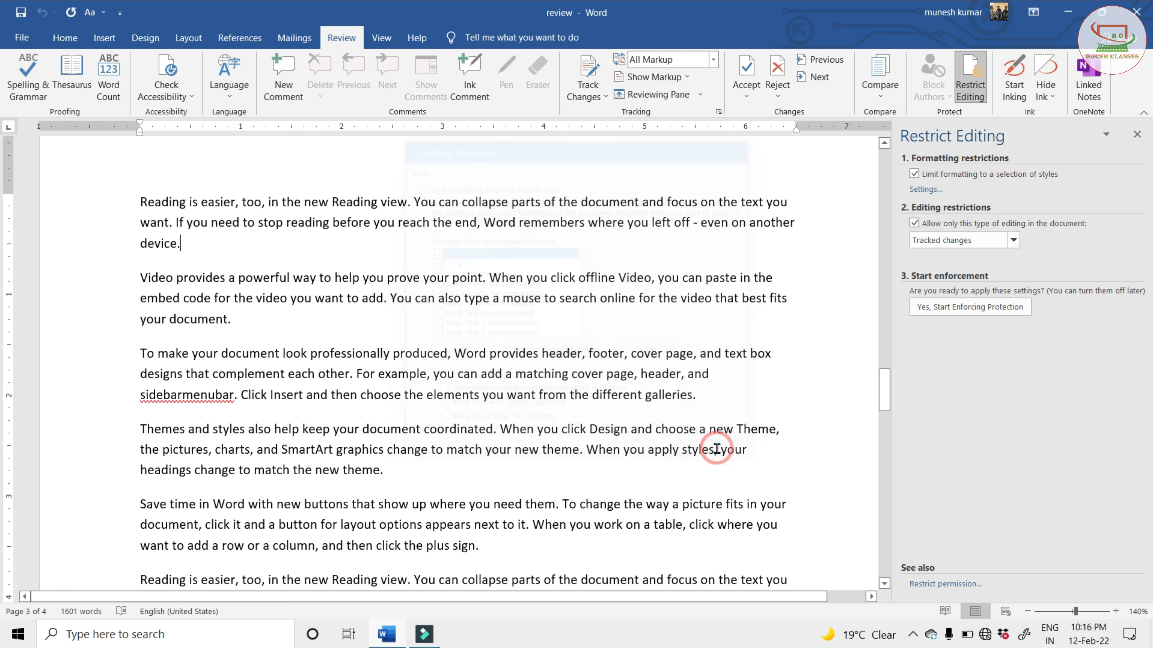
Turn off limiting formatting to a selection of styles and restrict editing of the document to Comments
{"action": "left_click", "coordinate": [915, 175]}
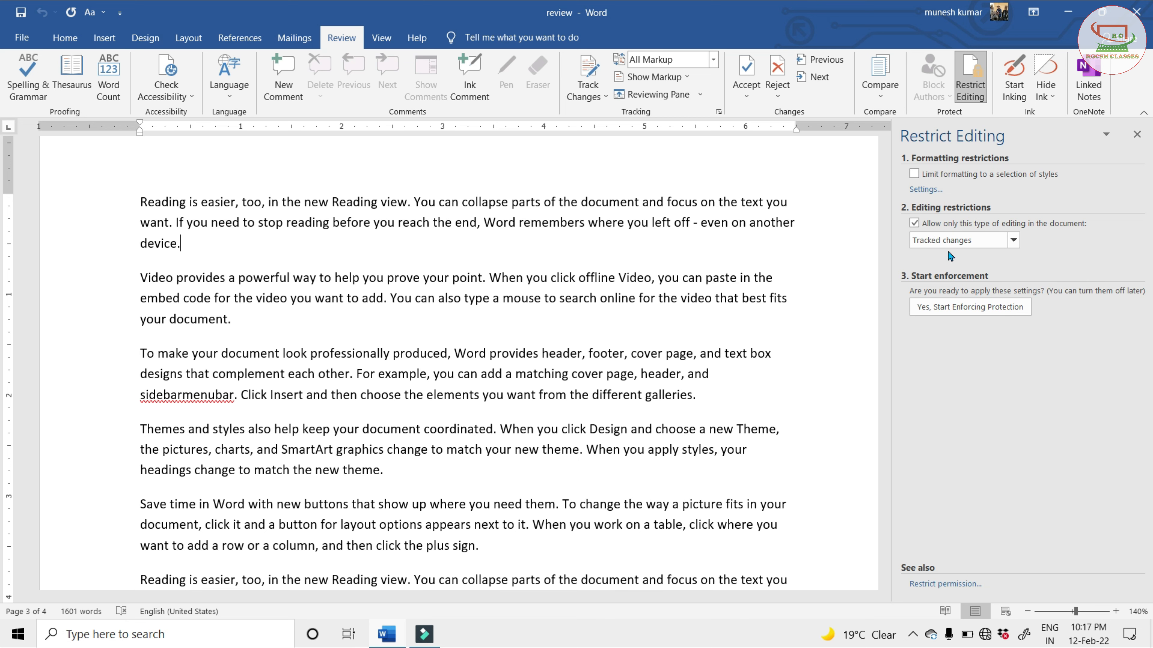
{"action": "left_click", "coordinate": [1013, 241]}
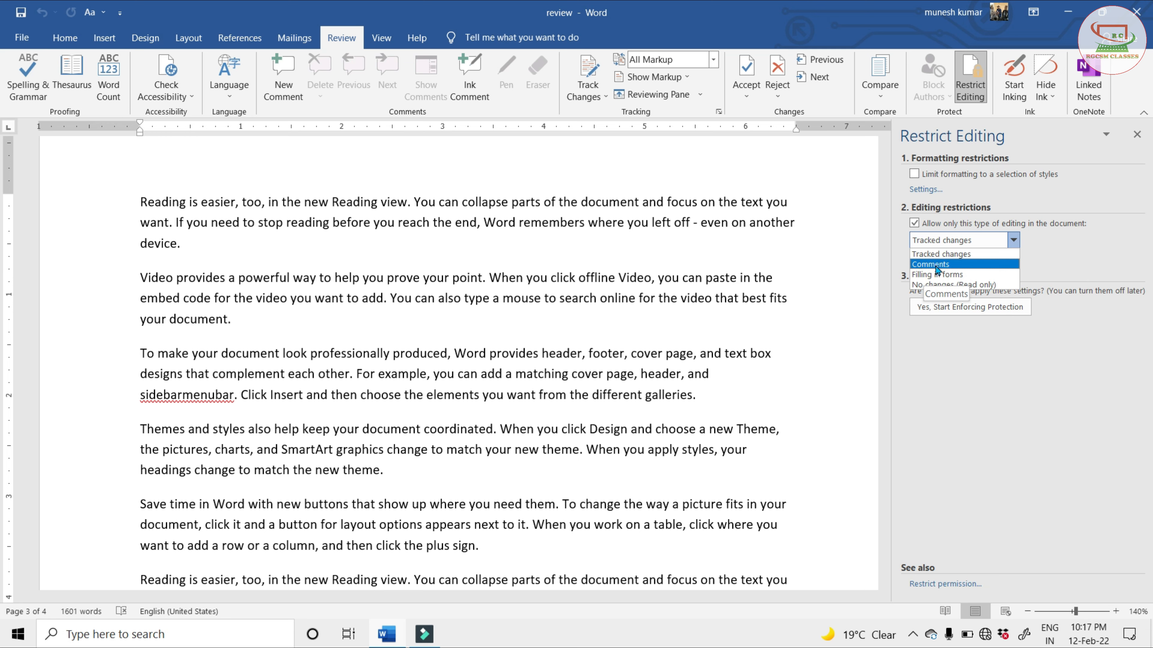
{"action": "left_click", "coordinate": [939, 265]}
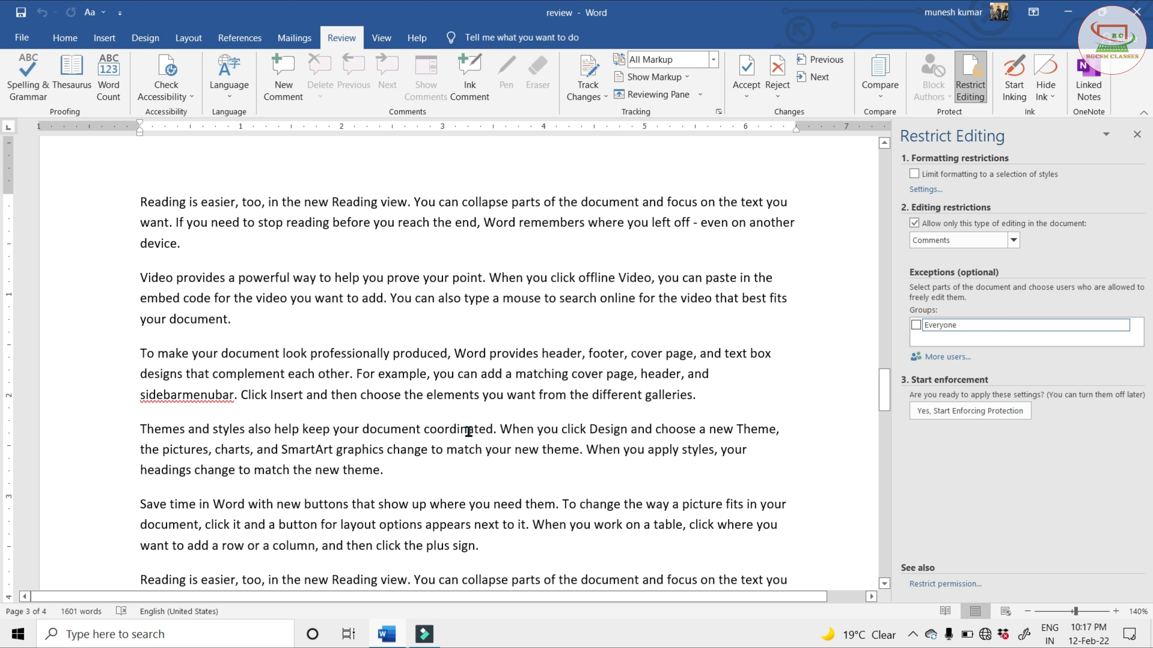
Set the editing restriction to No changes (Read only) and allow Everyone as an exception at the end of the "Reading is easier" paragraph
{"action": "left_click", "coordinate": [1013, 241]}
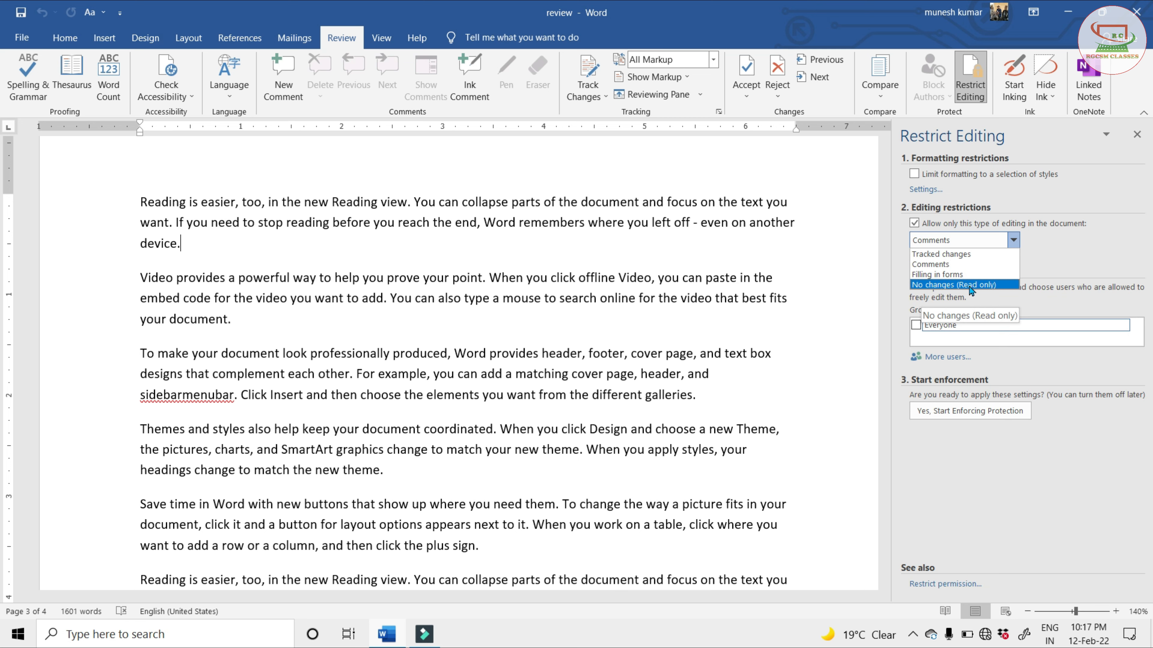
{"action": "left_click", "coordinate": [989, 285]}
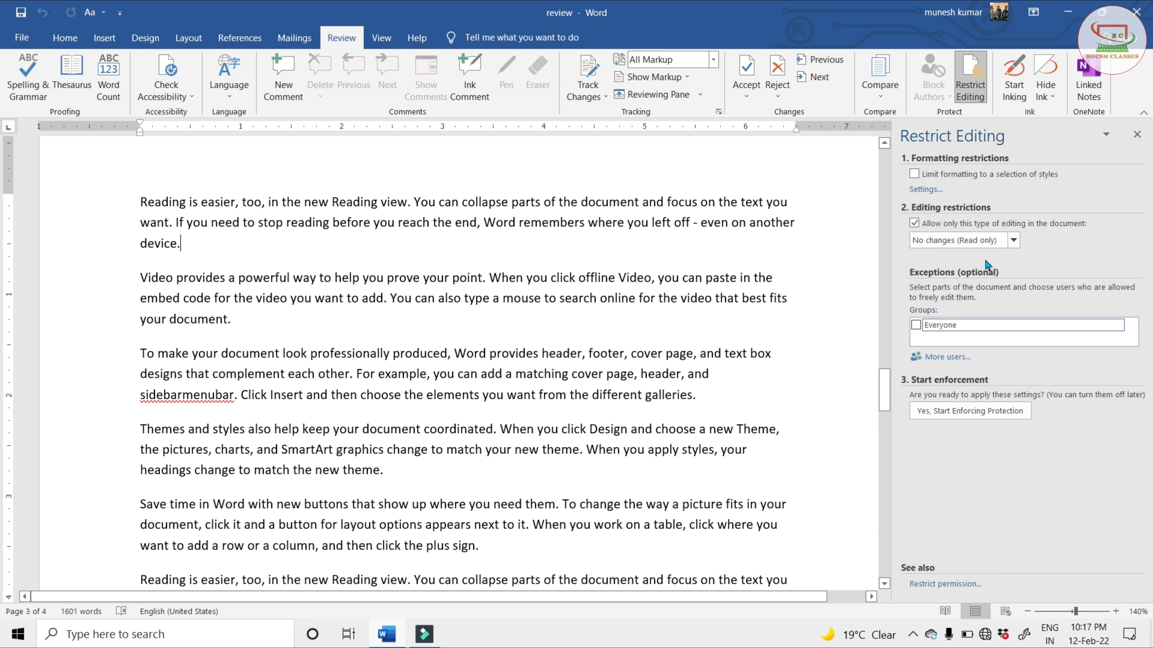
{"action": "left_click", "coordinate": [915, 325]}
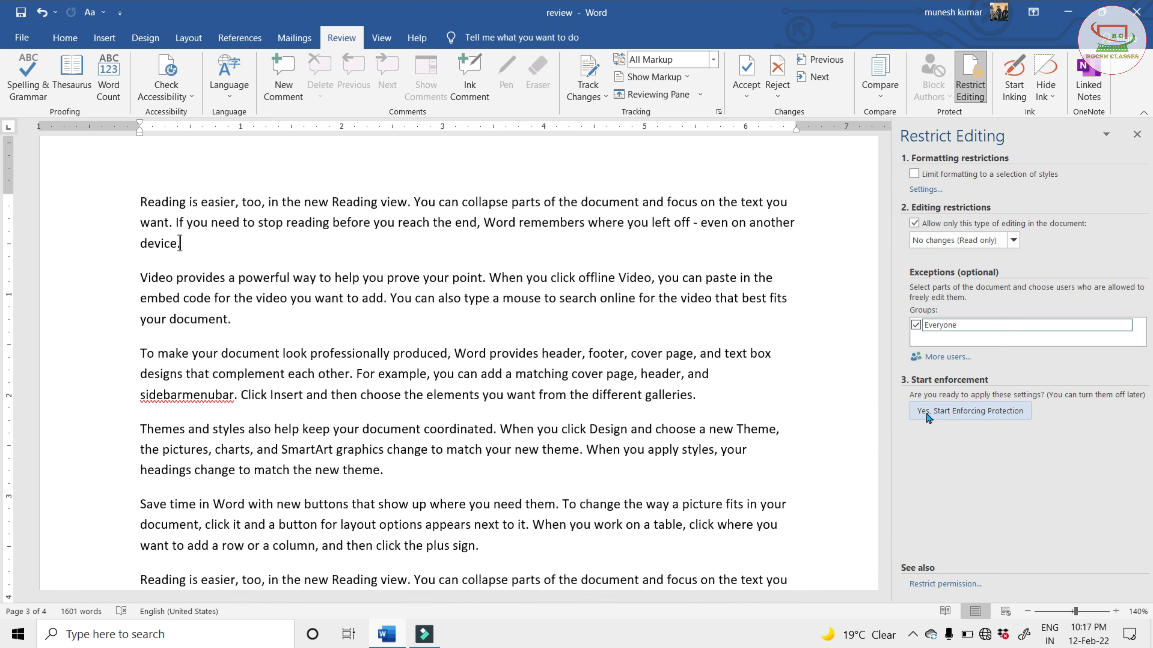
Start enforcing the protection with a new password, reenter it to confirm, and close the editing restrictions
{"action": "left_click", "coordinate": [948, 420]}
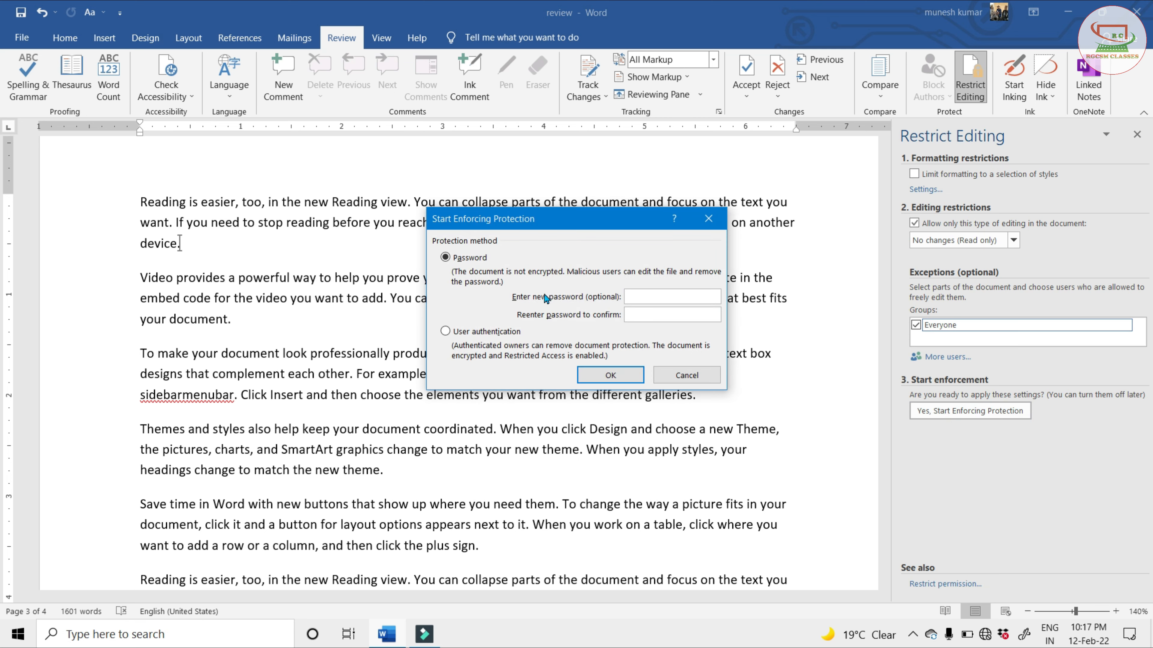
{"action": "left_click_drag", "start_coordinate": [605, 229], "coordinate": [692, 202]}
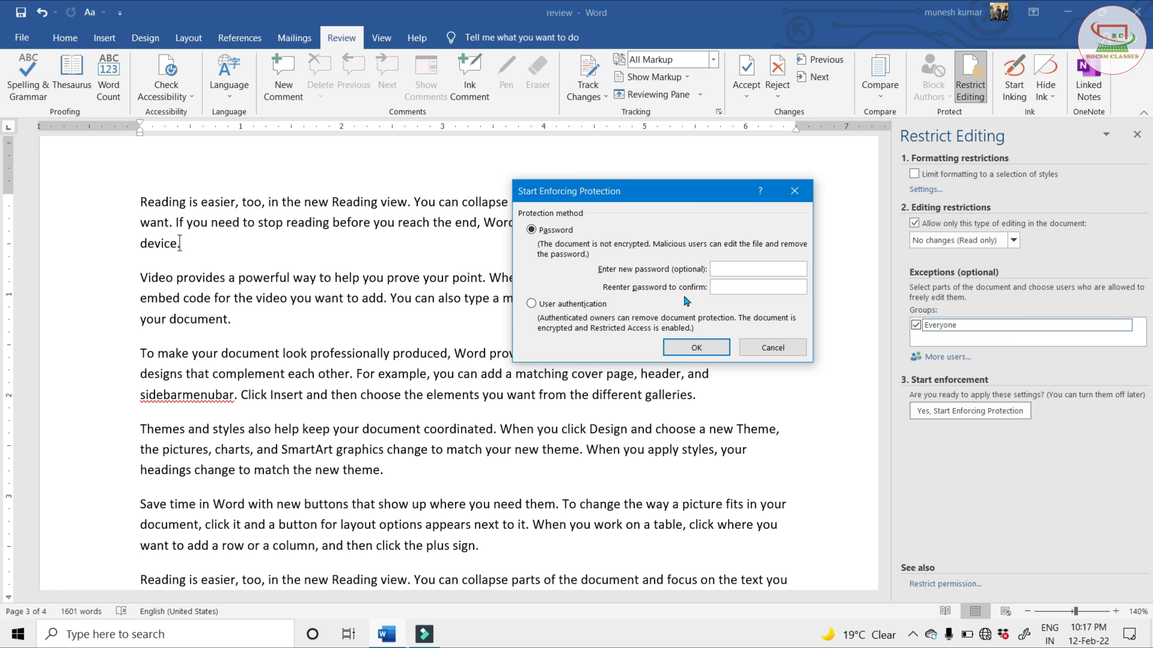
{"action": "left_click", "coordinate": [738, 273]}
{"action": "left_click", "coordinate": [733, 287]}
{"action": "left_click", "coordinate": [722, 287]}
{"action": "left_click", "coordinate": [691, 347]}
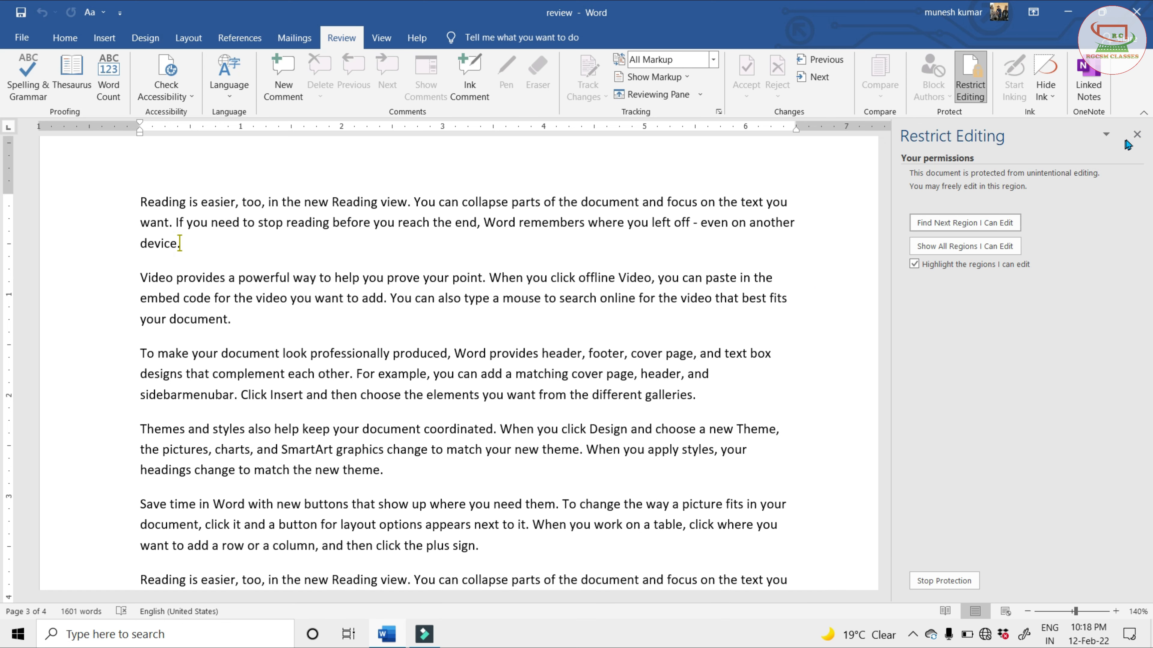
{"action": "left_click", "coordinate": [1137, 134]}
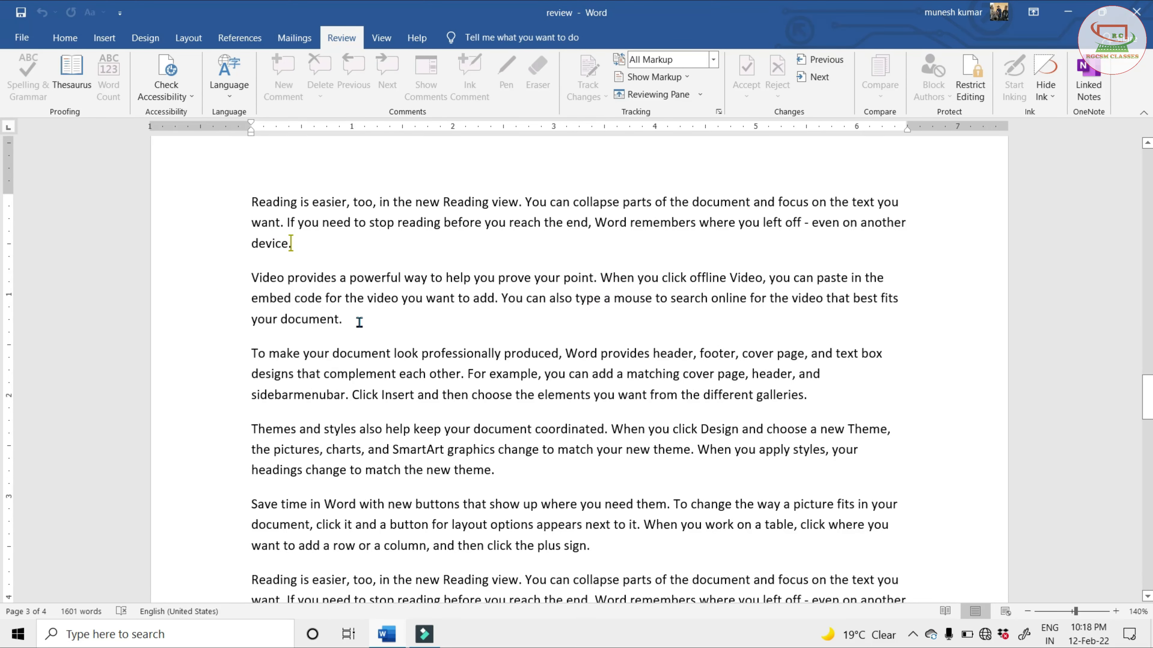
Test the document protection by trying to delete the "Video provides" paragraph and checking which editing, layout, reference and mailing commands remain available
{"action": "left_click_drag", "start_coordinate": [359, 321], "coordinate": [268, 281]}
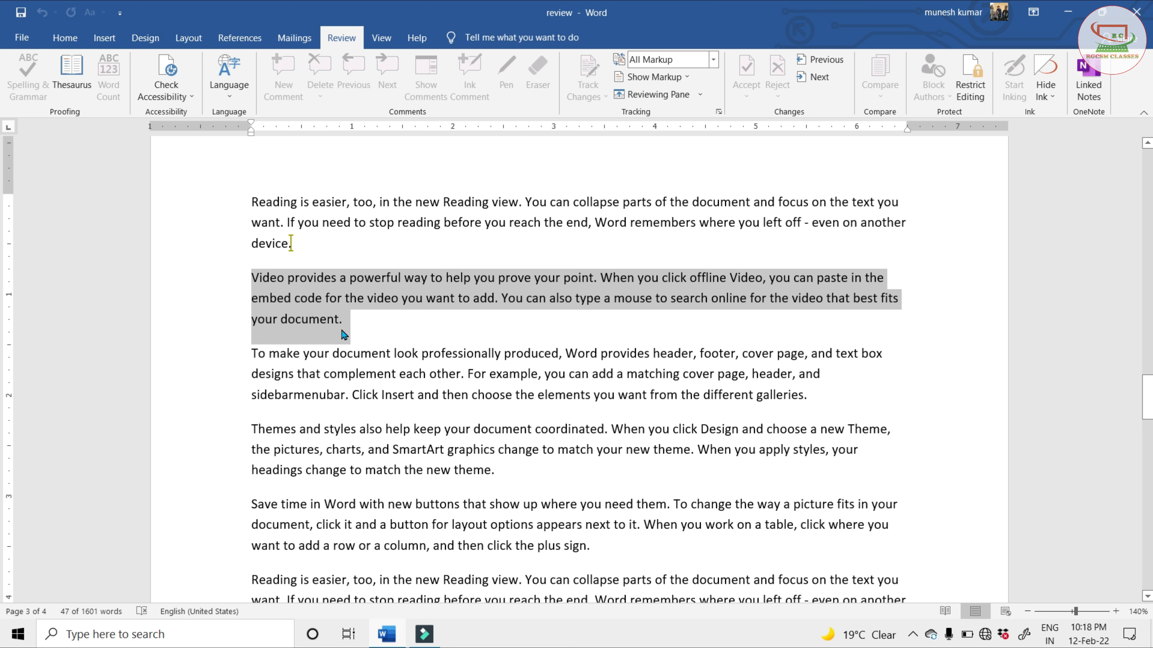
{"action": "key", "text": "Delete"}
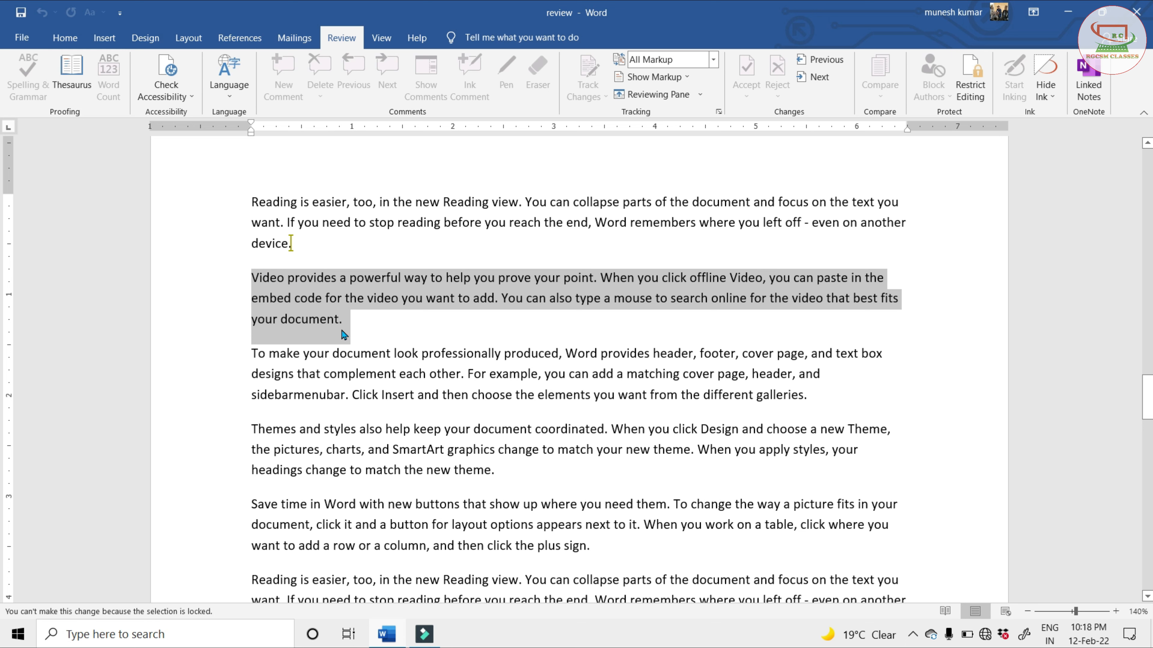
{"action": "left_click", "coordinate": [295, 38]}
{"action": "left_click", "coordinate": [315, 319]}
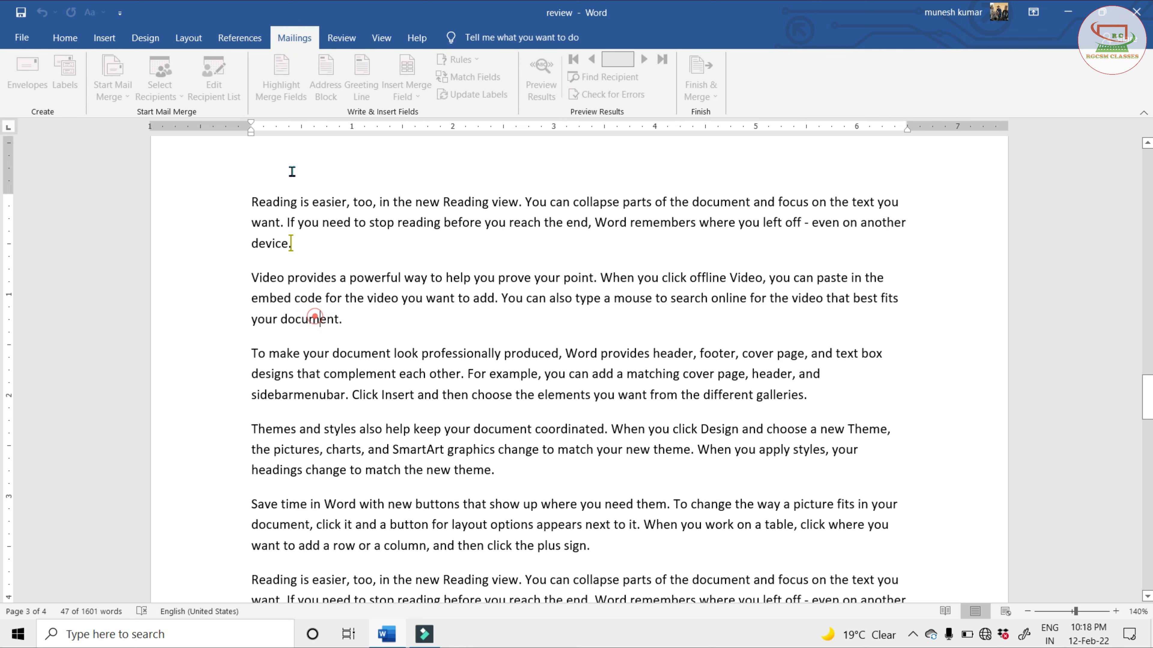
{"action": "left_click", "coordinate": [240, 38]}
{"action": "left_click", "coordinate": [189, 38]}
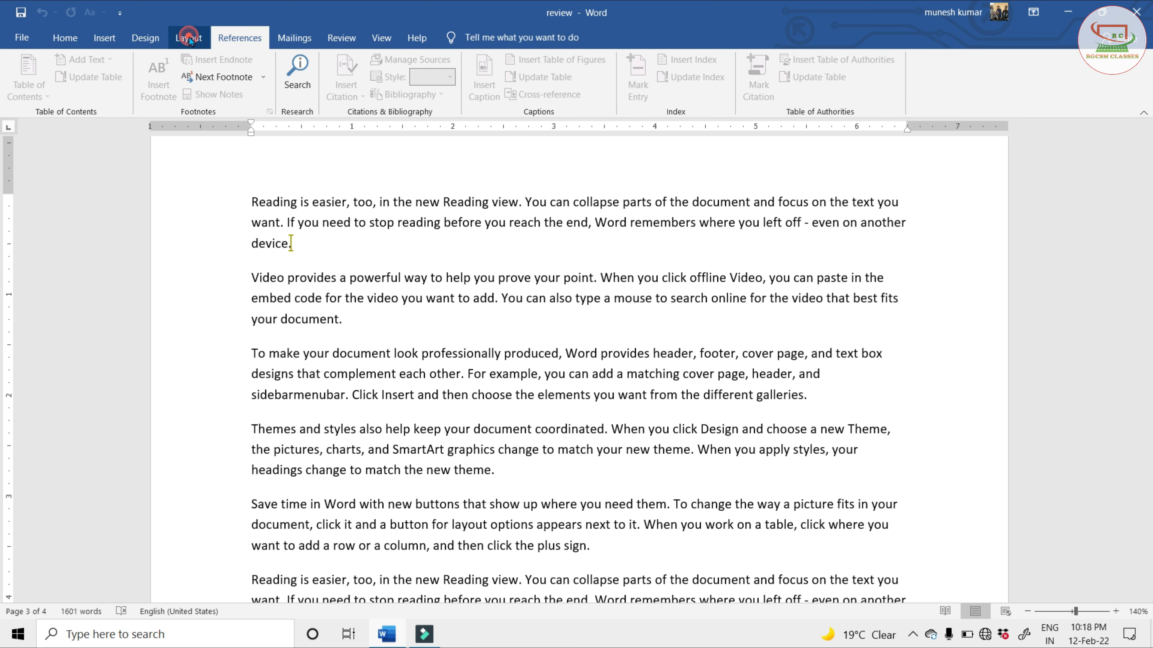
{"action": "left_click", "coordinate": [145, 37]}
{"action": "left_click", "coordinate": [107, 39]}
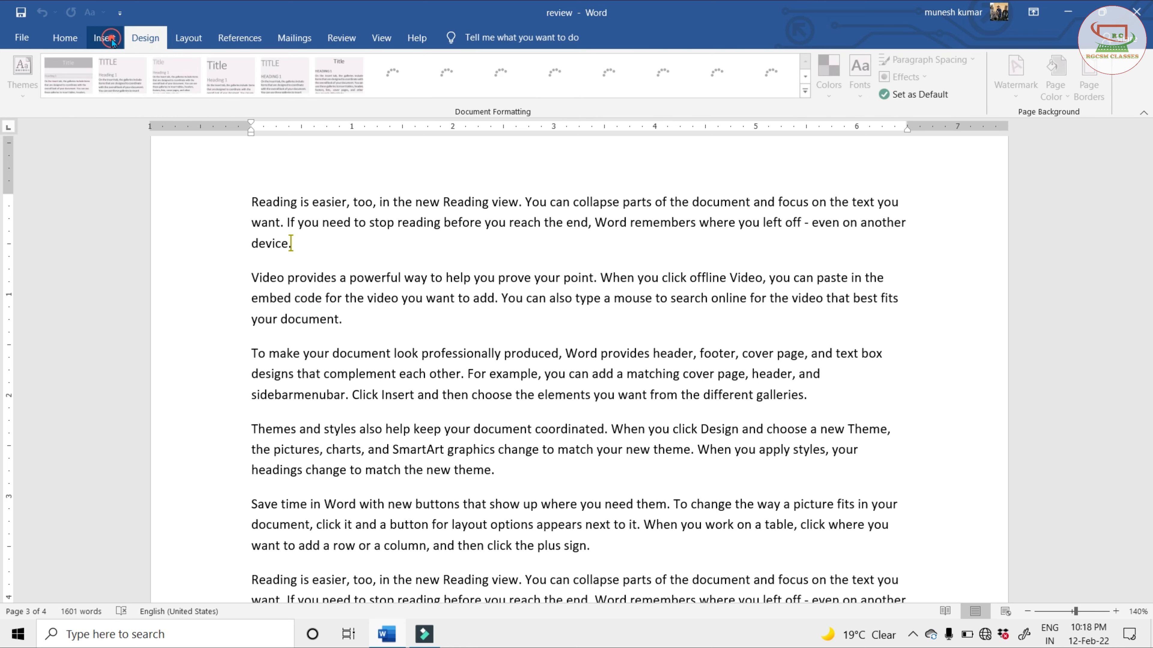
{"action": "left_click", "coordinate": [64, 38]}
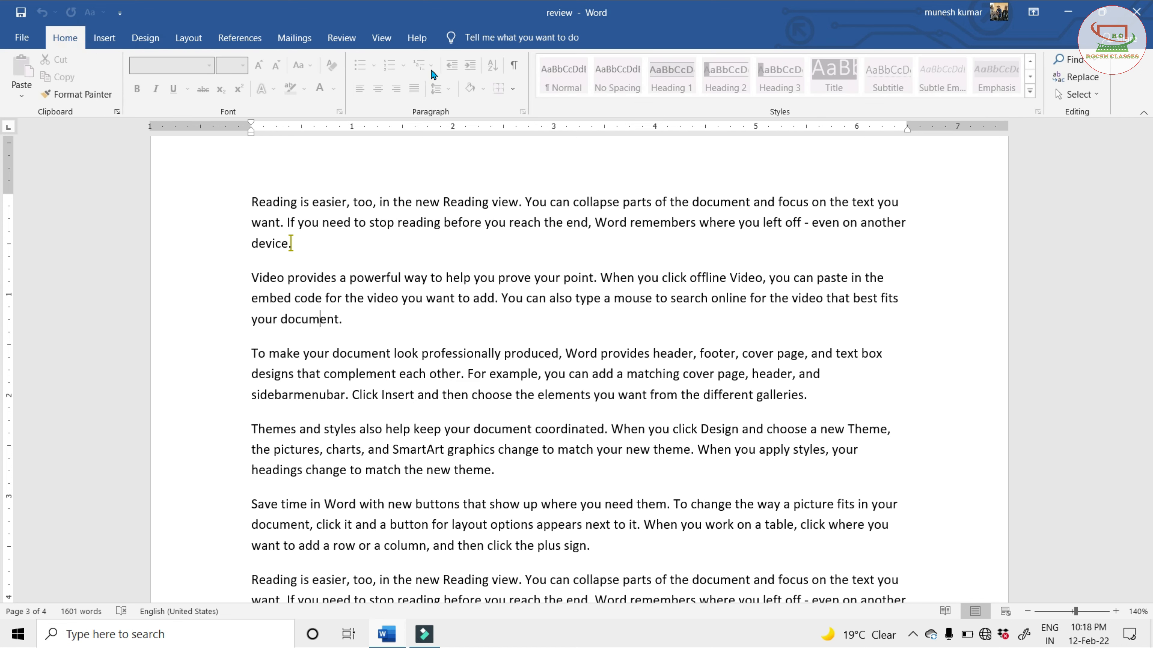
Try to insert new lines after the end of the "Video provides" paragraph in the protected document
{"action": "left_click", "coordinate": [373, 324]}
{"action": "key", "text": "Return"}
{"action": "key", "text": "Return"}
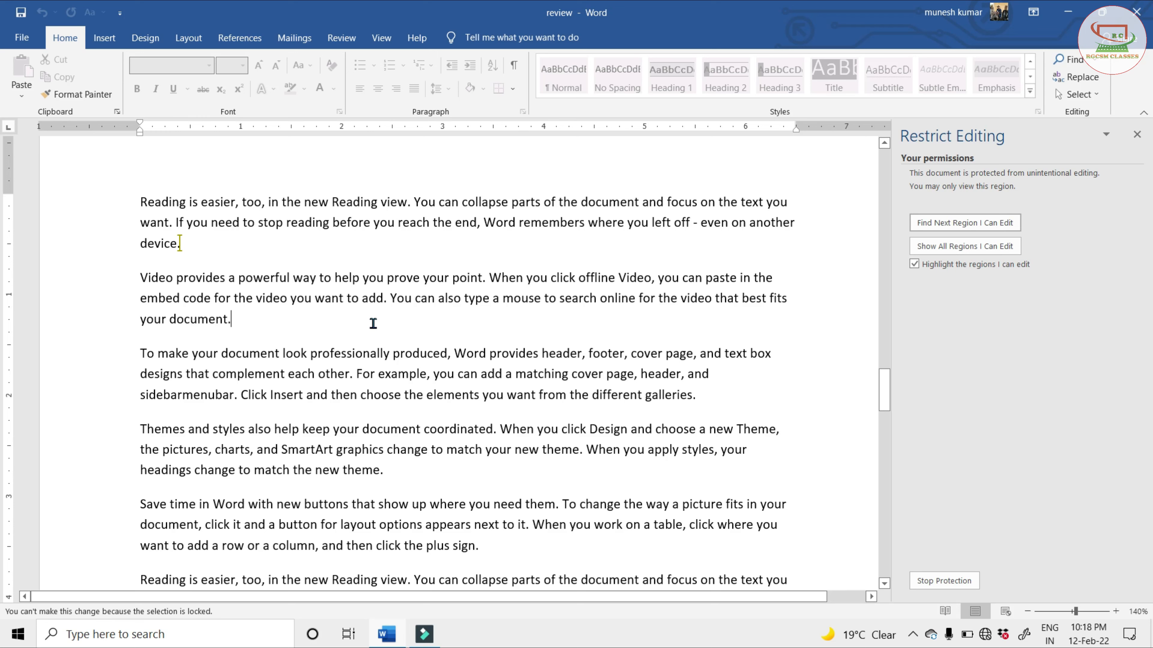
Stop the document protection by entering its password, select the "Video provides" paragraph, and close the editing restrictions
{"action": "left_click", "coordinate": [948, 585]}
{"action": "left_click", "coordinate": [558, 301]}
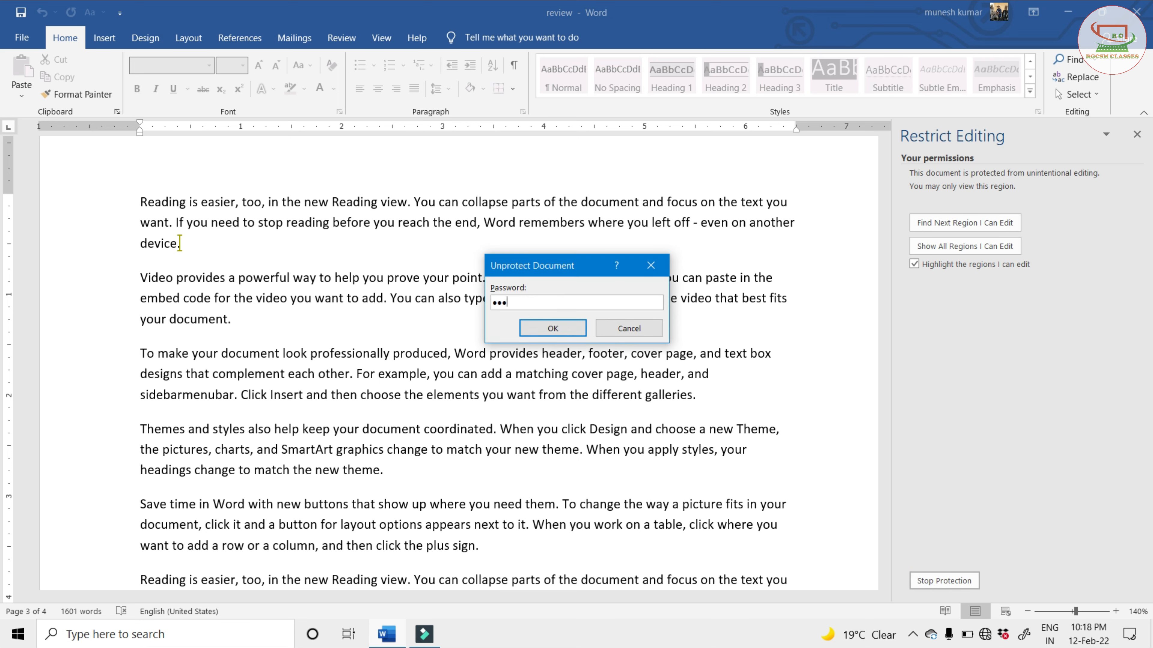
{"action": "left_click", "coordinate": [546, 327]}
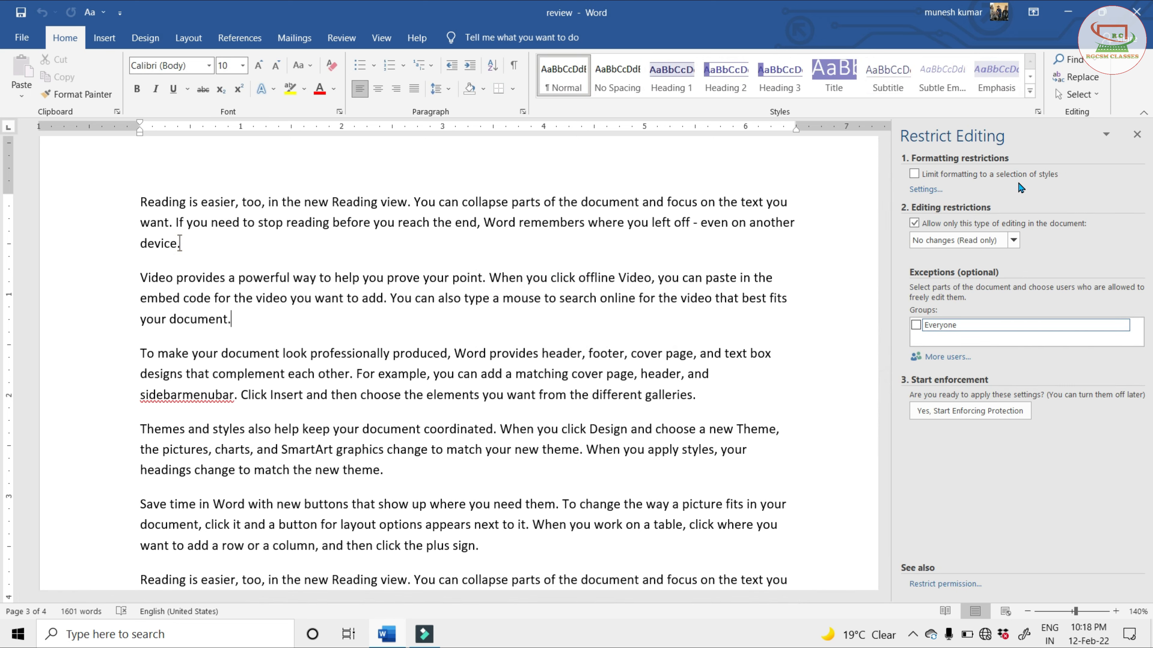
{"action": "left_click_drag", "start_coordinate": [252, 320], "coordinate": [140, 279]}
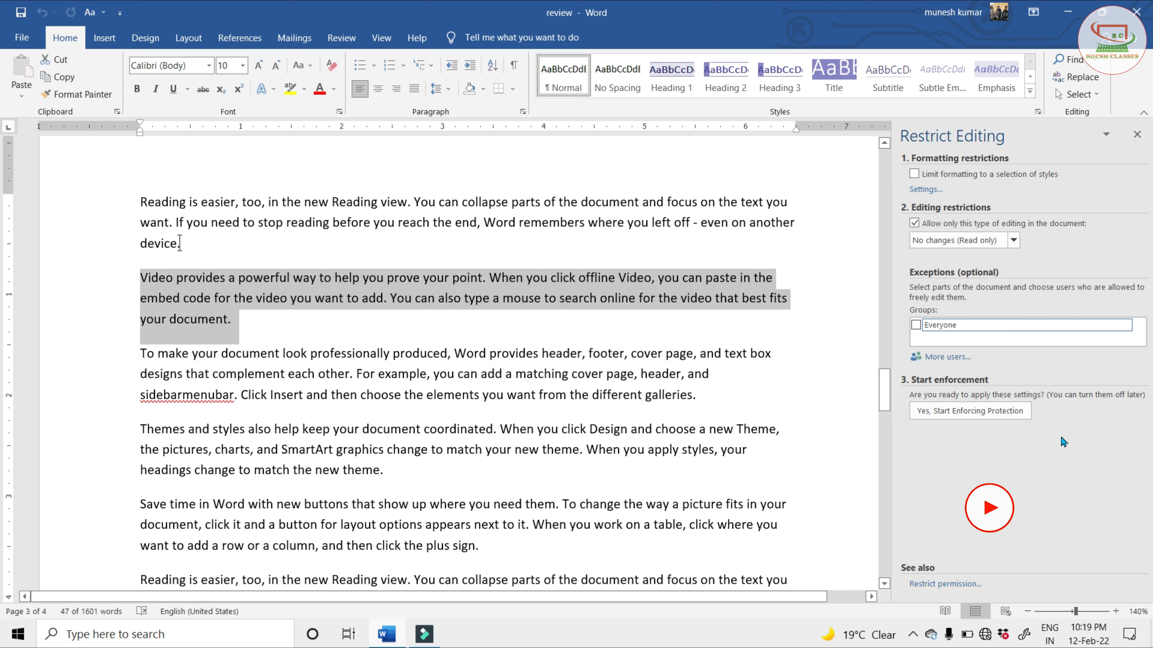
{"action": "left_click", "coordinate": [1142, 136]}
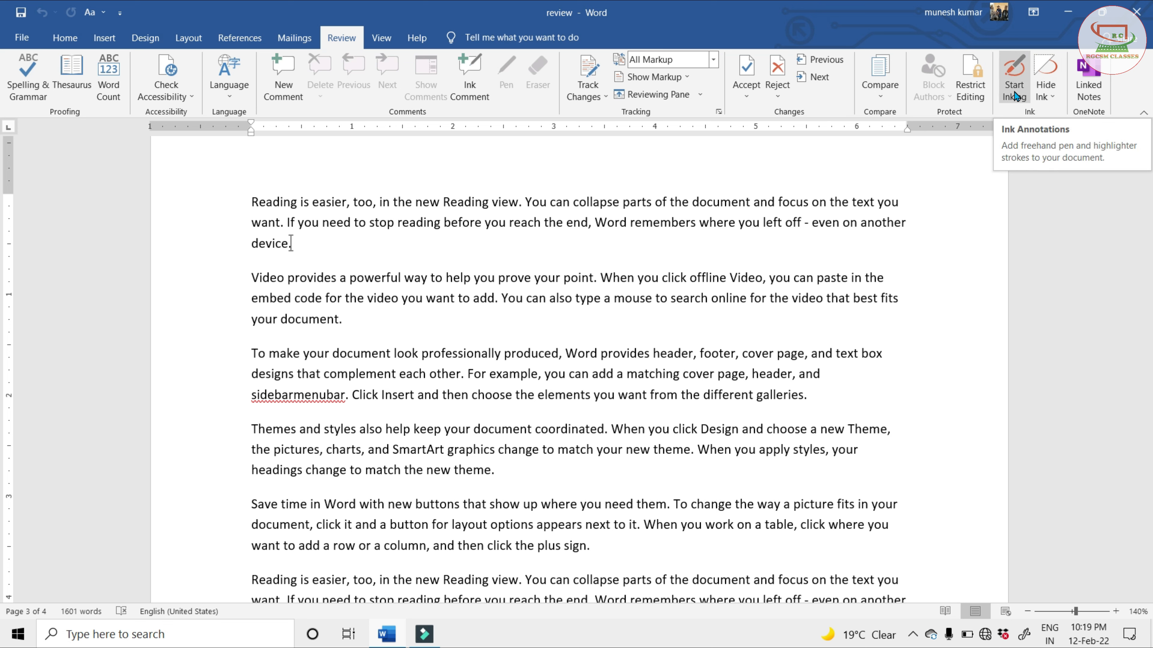
Start inking with a green pen, underline "need to stop reading before you reach" and "video you want to add", and circle "click offline Video"
{"action": "left_click", "coordinate": [1015, 71]}
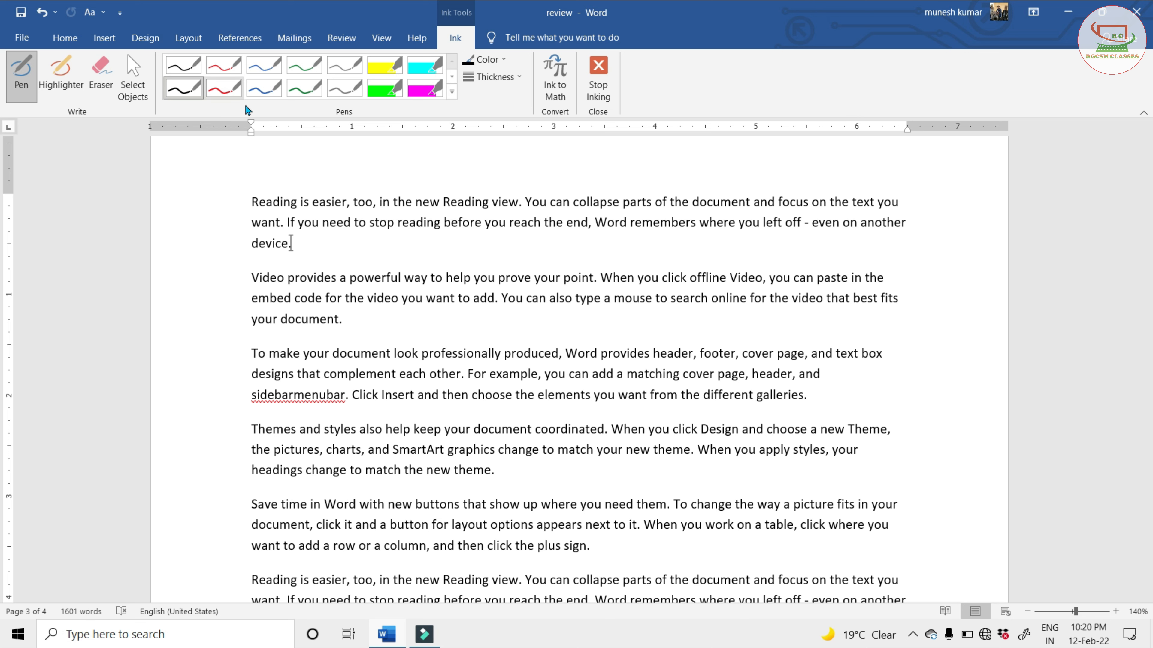
{"action": "left_click", "coordinate": [304, 68]}
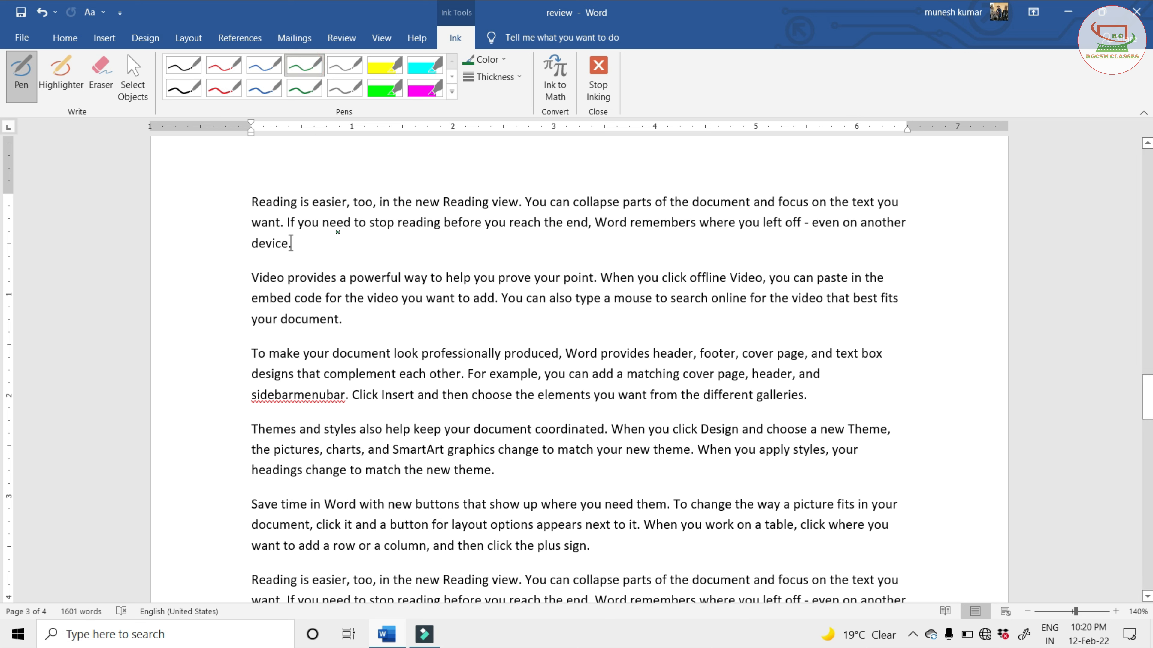
{"action": "left_click_drag", "start_coordinate": [329, 235], "coordinate": [547, 235]}
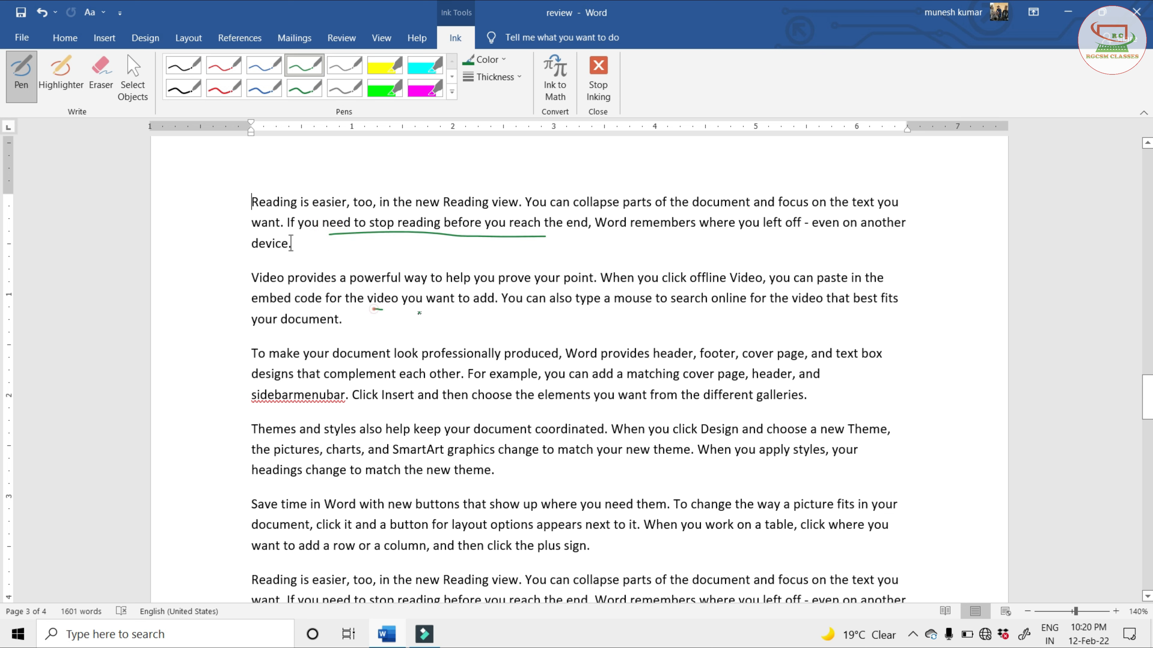
{"action": "left_click_drag", "start_coordinate": [419, 312], "coordinate": [531, 317]}
{"action": "mouse_move", "coordinate": [638, 270]}
{"action": "left_mouse_down"}
{"action": "mouse_move", "coordinate": [769, 280]}
{"action": "mouse_move", "coordinate": [707, 323]}
{"action": "mouse_move", "coordinate": [660, 250]}
{"action": "left_mouse_up"}
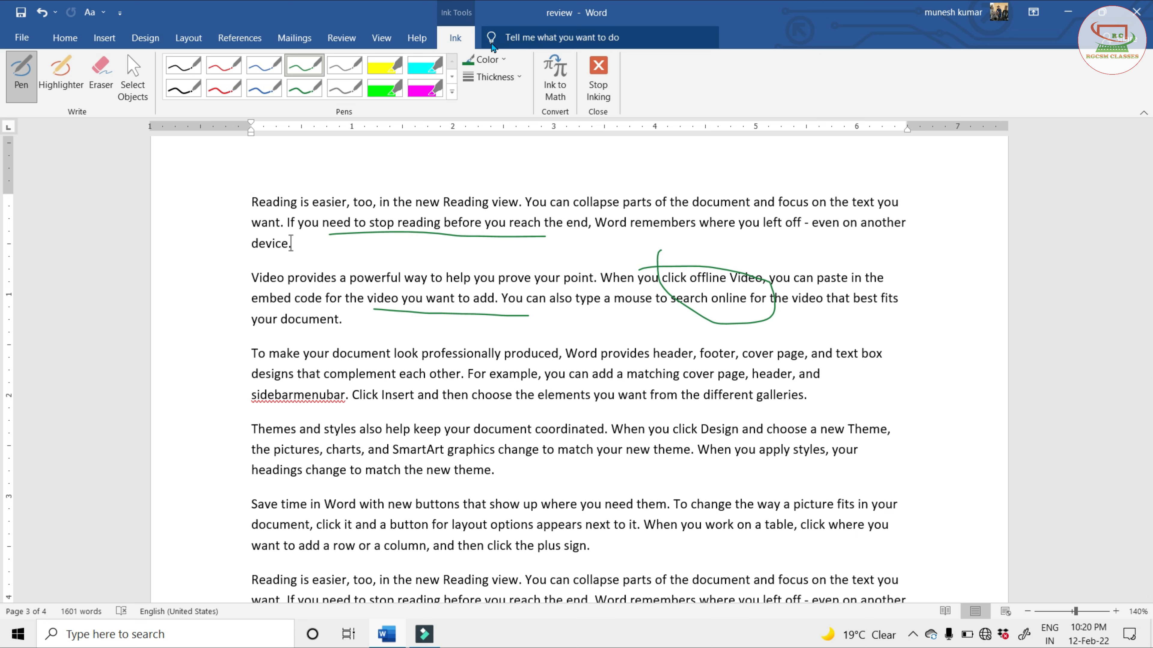
Change the pen color to red and draw a circle around the end of "produced" and start of "Word" in the "To make your document" paragraph
{"action": "left_click", "coordinate": [484, 59]}
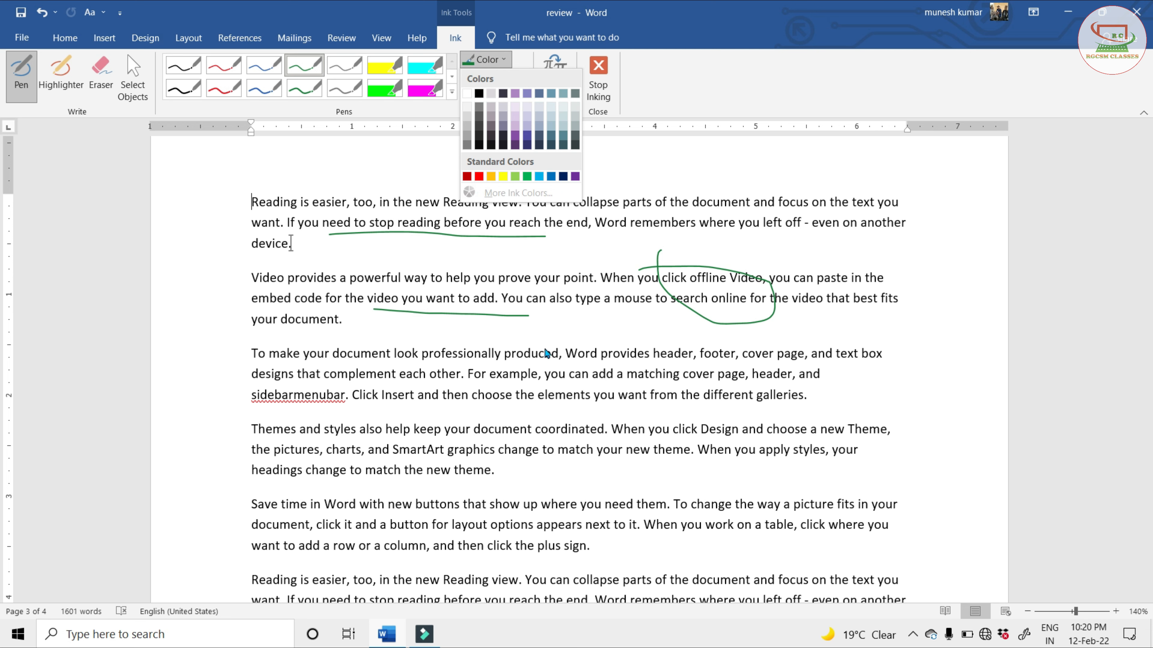
{"action": "left_click", "coordinate": [479, 176]}
{"action": "mouse_move", "coordinate": [564, 341]}
{"action": "left_mouse_down"}
{"action": "mouse_move", "coordinate": [534, 367]}
{"action": "mouse_move", "coordinate": [583, 357]}
{"action": "left_mouse_up"}
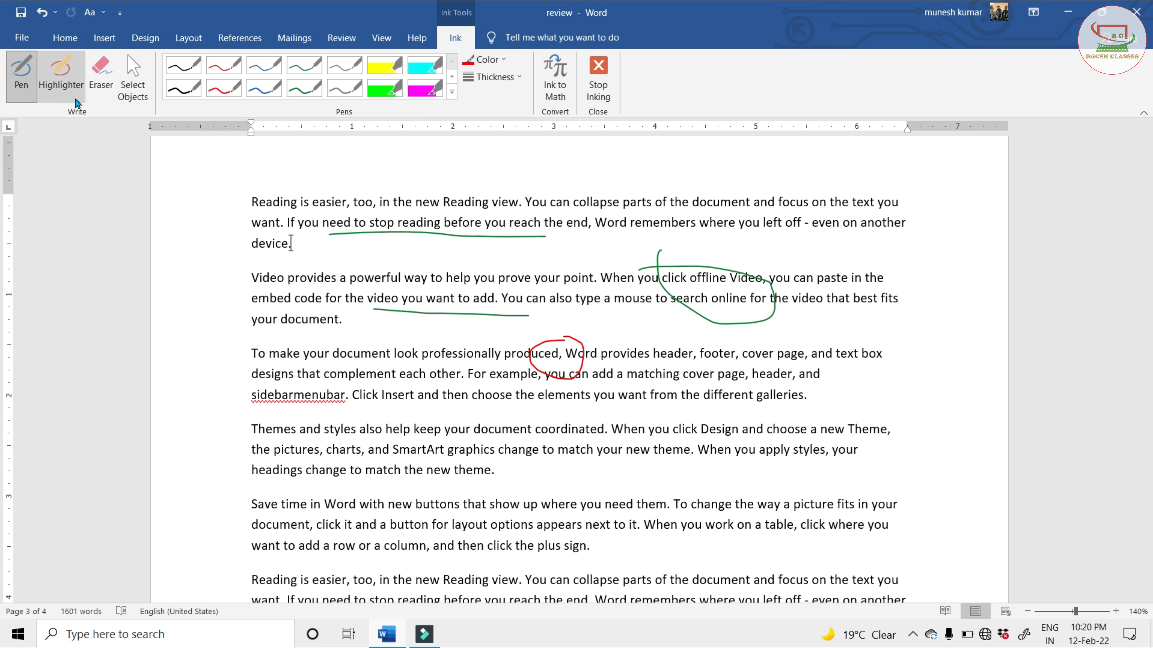
With the highlighter, mark "help you prove your" in yellow, and "your document look" and "the elements you want" in green
{"action": "left_click", "coordinate": [66, 80]}
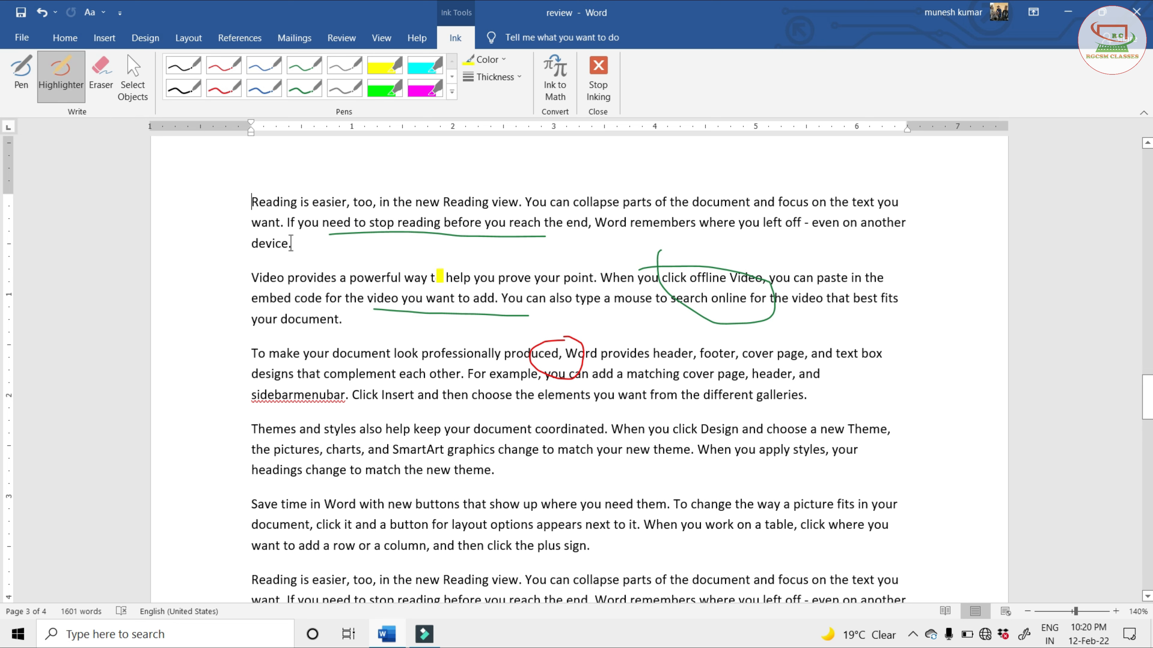
{"action": "left_click_drag", "start_coordinate": [439, 276], "coordinate": [546, 277]}
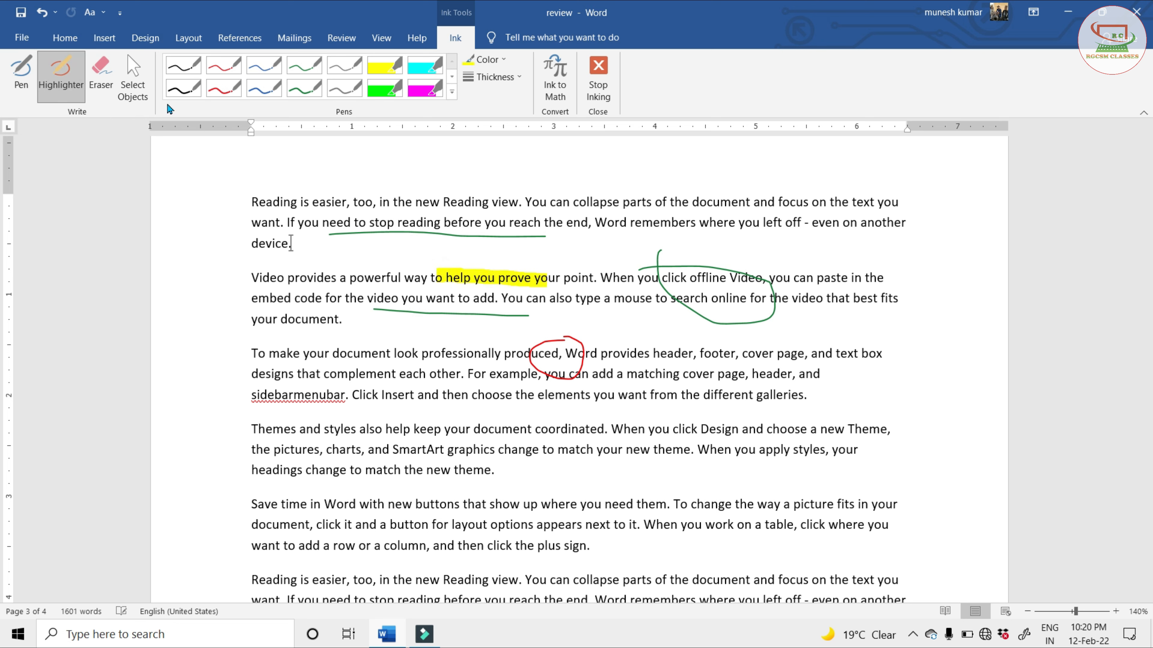
{"action": "left_click", "coordinate": [487, 68]}
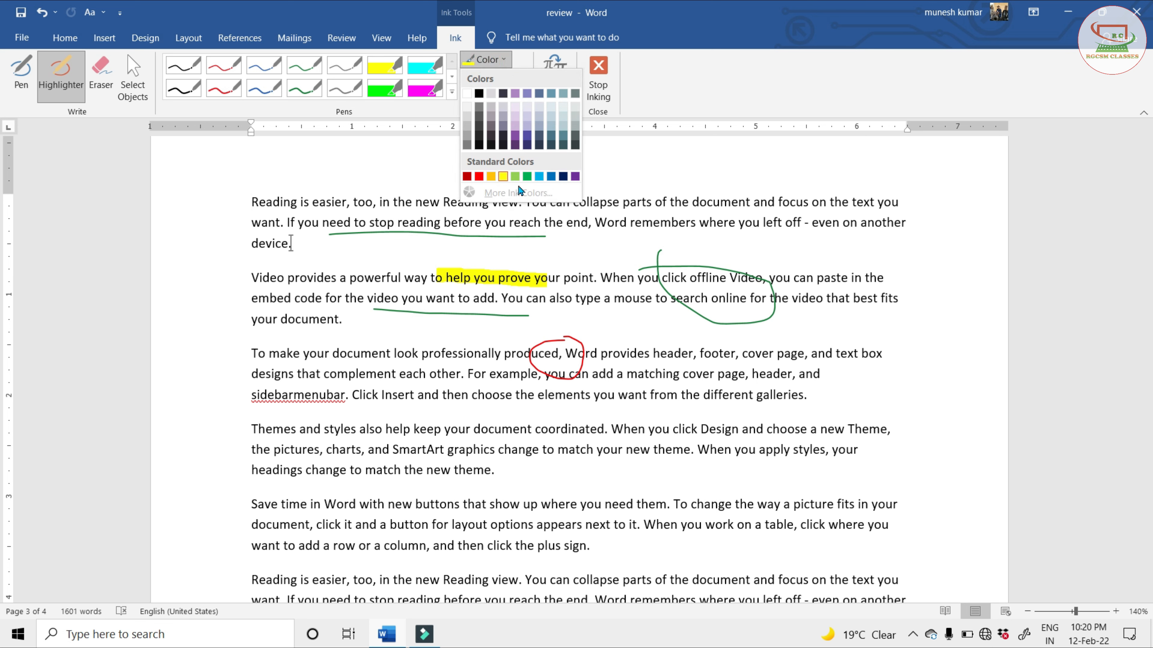
{"action": "left_click", "coordinate": [525, 180]}
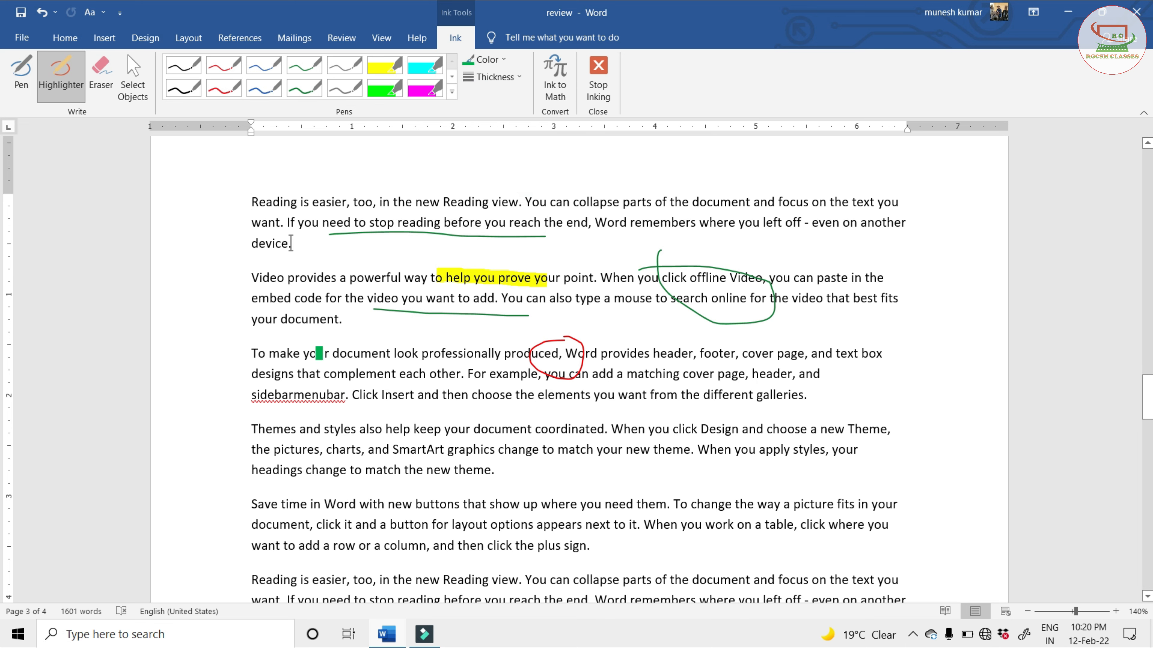
{"action": "left_click_drag", "start_coordinate": [316, 353], "coordinate": [417, 354]}
{"action": "left_click_drag", "start_coordinate": [517, 395], "coordinate": [639, 395]}
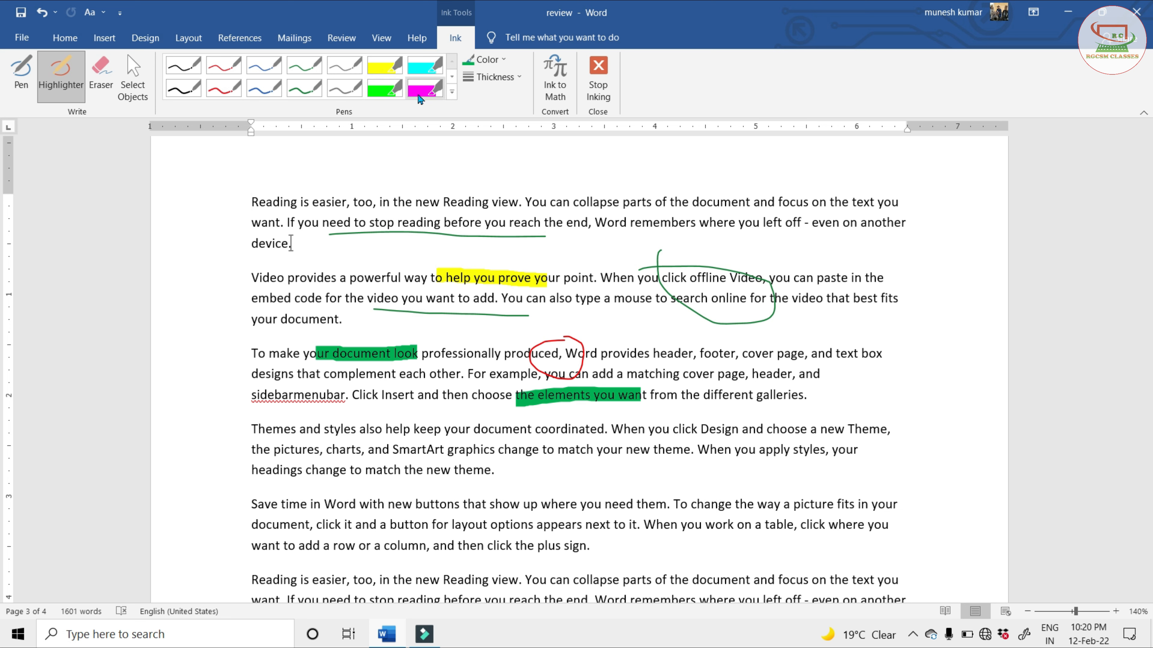
Choose the bright green highlighter from the built-in pens and mark "styles also help keep your" in the "Themes and styles" paragraph
{"action": "left_click", "coordinate": [451, 94]}
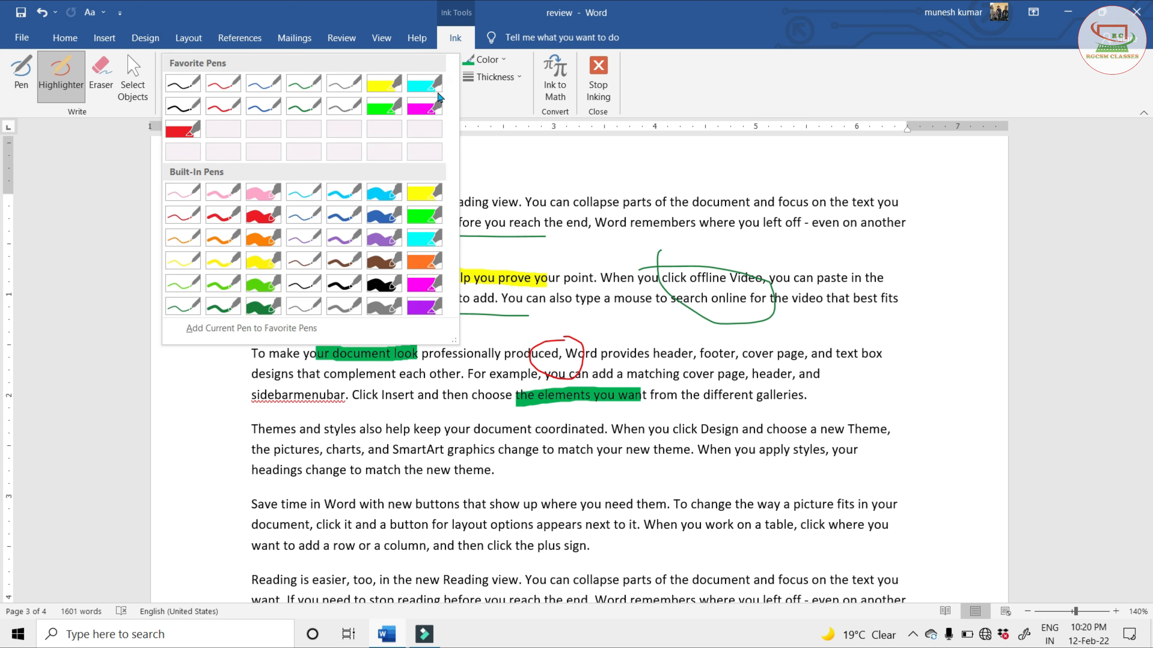
{"action": "left_click", "coordinate": [424, 215]}
{"action": "left_click_drag", "start_coordinate": [323, 429], "coordinate": [463, 429]}
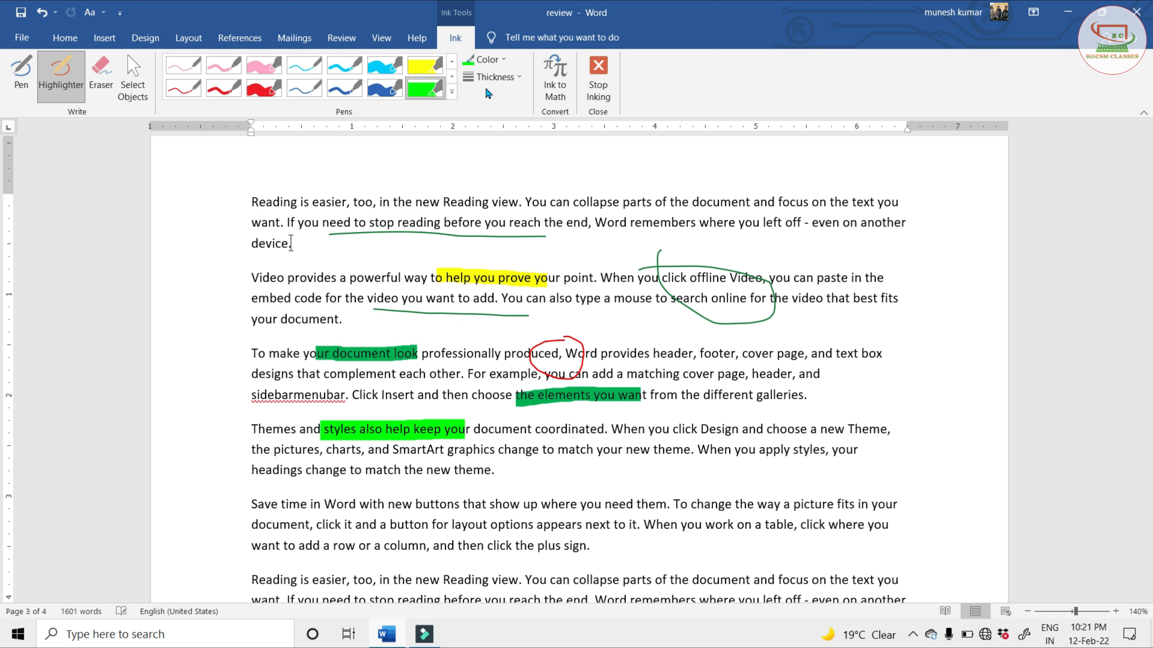
Set the highlighter thickness to 2¼ pt and draw strokes over "You can collapse" and "easier, too, in the new" in the first visible paragraph
{"action": "left_click", "coordinate": [490, 78]}
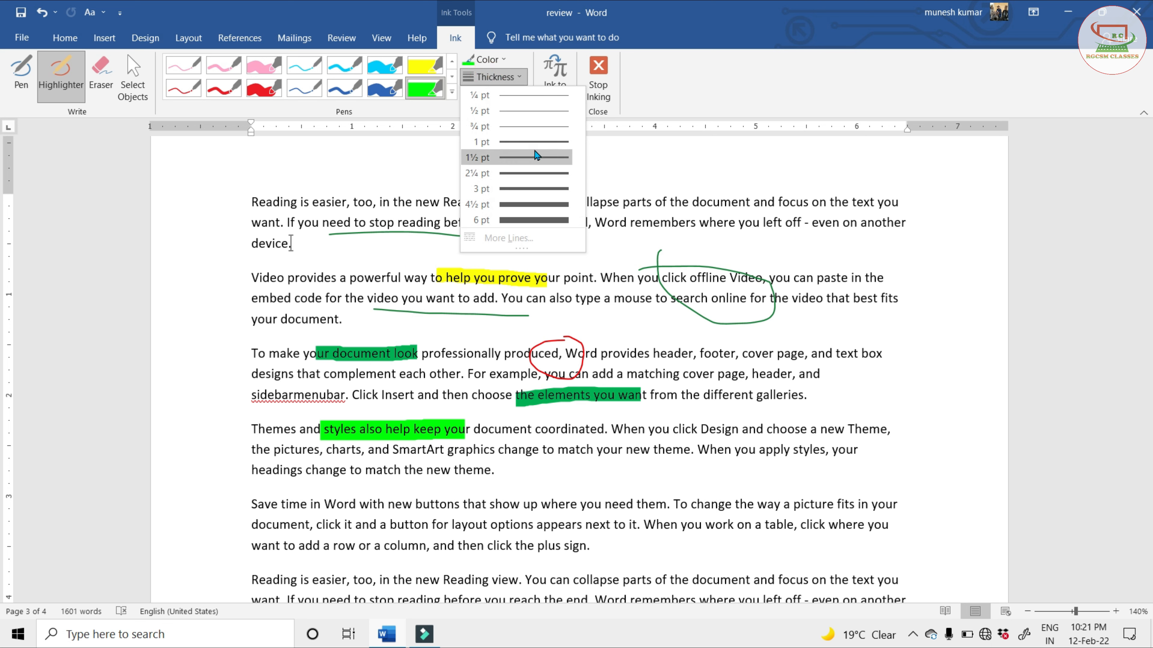
{"action": "left_click", "coordinate": [538, 189]}
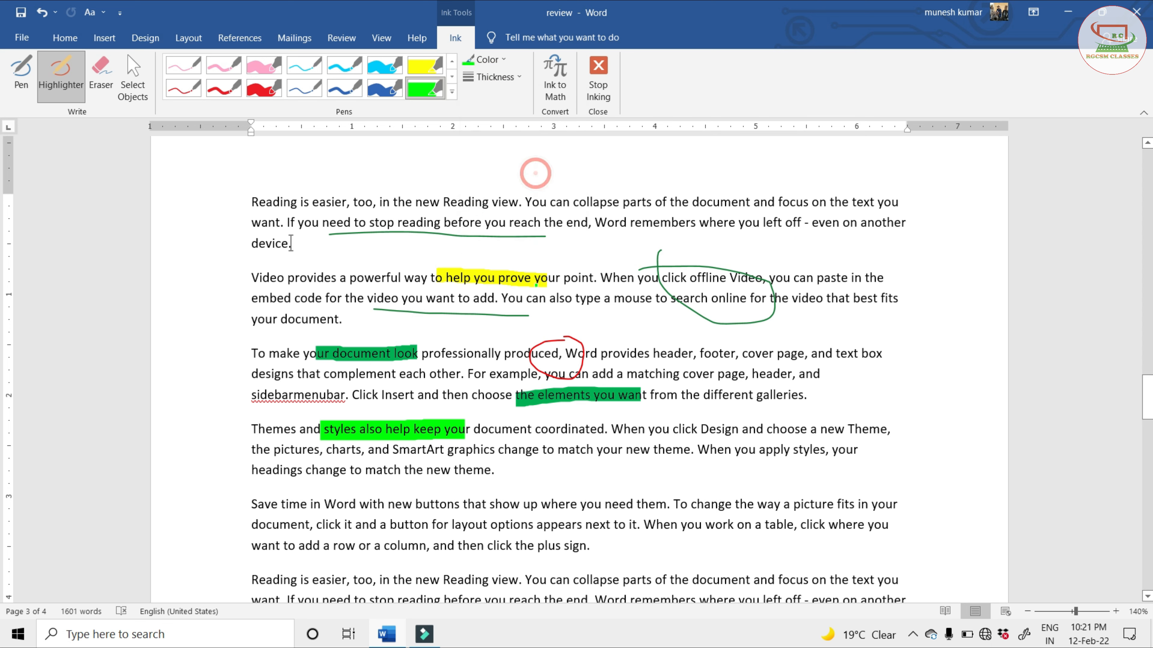
{"action": "left_click_drag", "start_coordinate": [532, 200], "coordinate": [599, 200]}
{"action": "left_click_drag", "start_coordinate": [325, 202], "coordinate": [436, 202]}
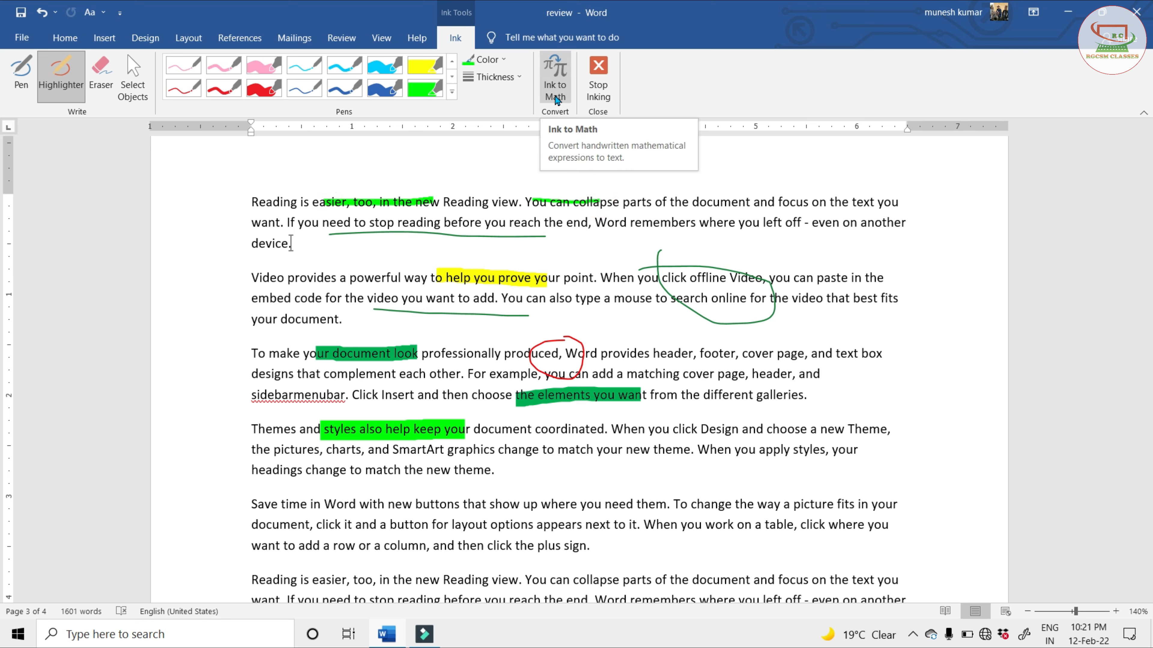
Open Ink to Math and handwrite the letters a, b and r in the writing area
{"action": "left_click", "coordinate": [559, 80]}
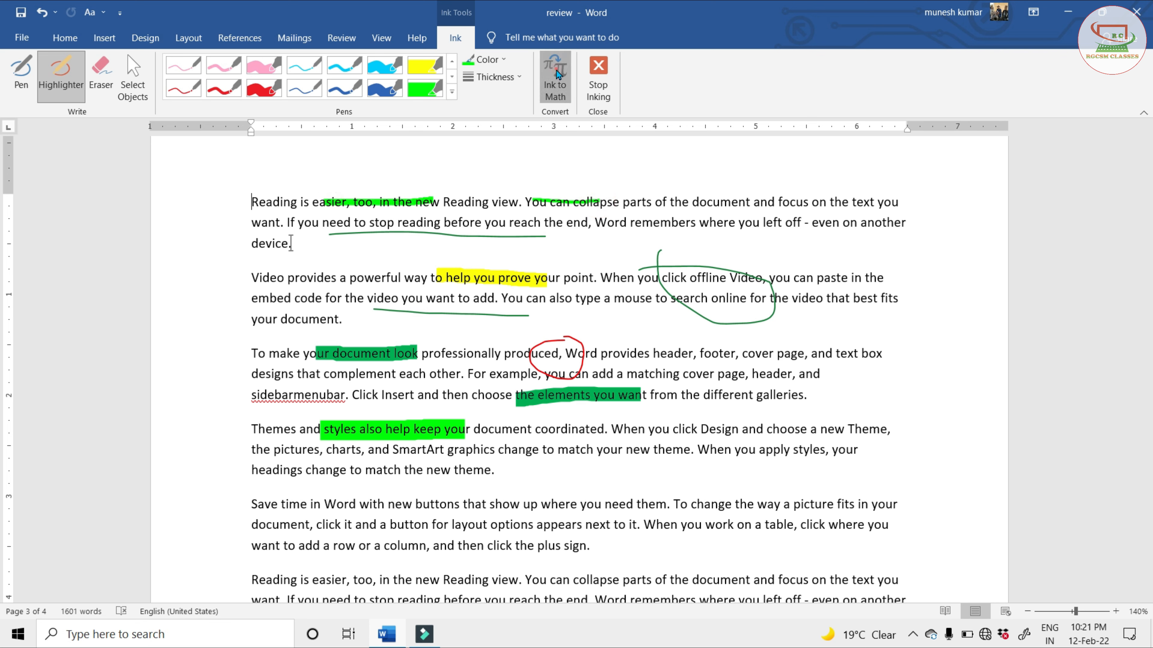
{"action": "left_click_drag", "start_coordinate": [580, 207], "coordinate": [954, 192]}
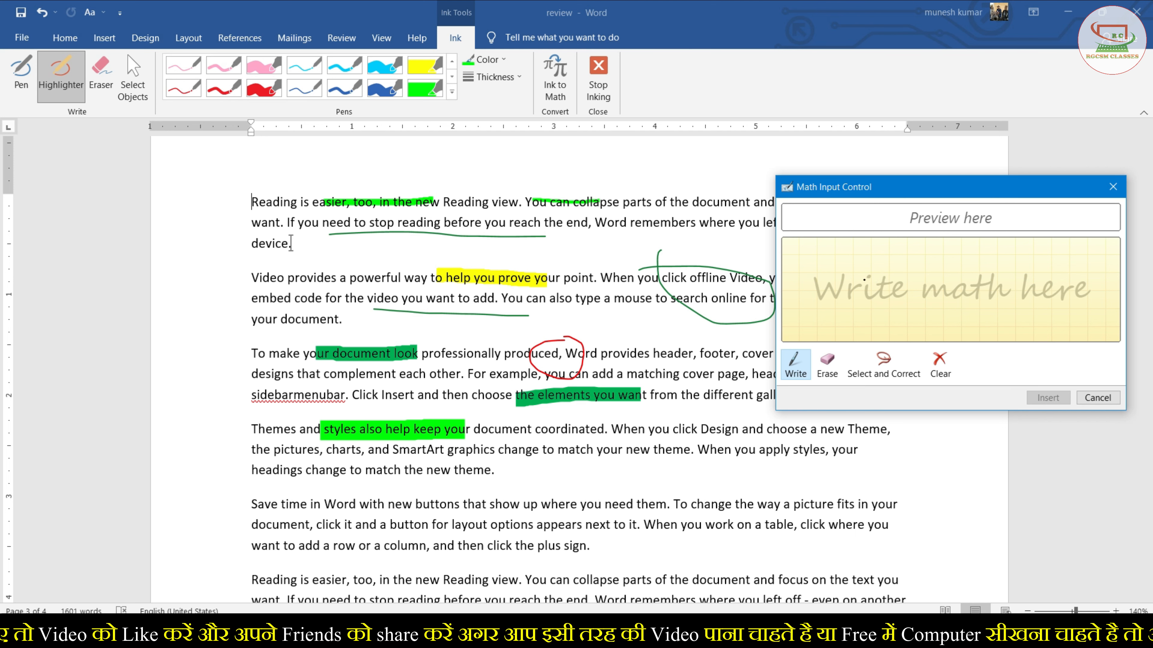
{"action": "mouse_move", "coordinate": [884, 272]}
{"action": "left_mouse_down"}
{"action": "mouse_move", "coordinate": [862, 283]}
{"action": "mouse_move", "coordinate": [889, 271]}
{"action": "left_mouse_up"}
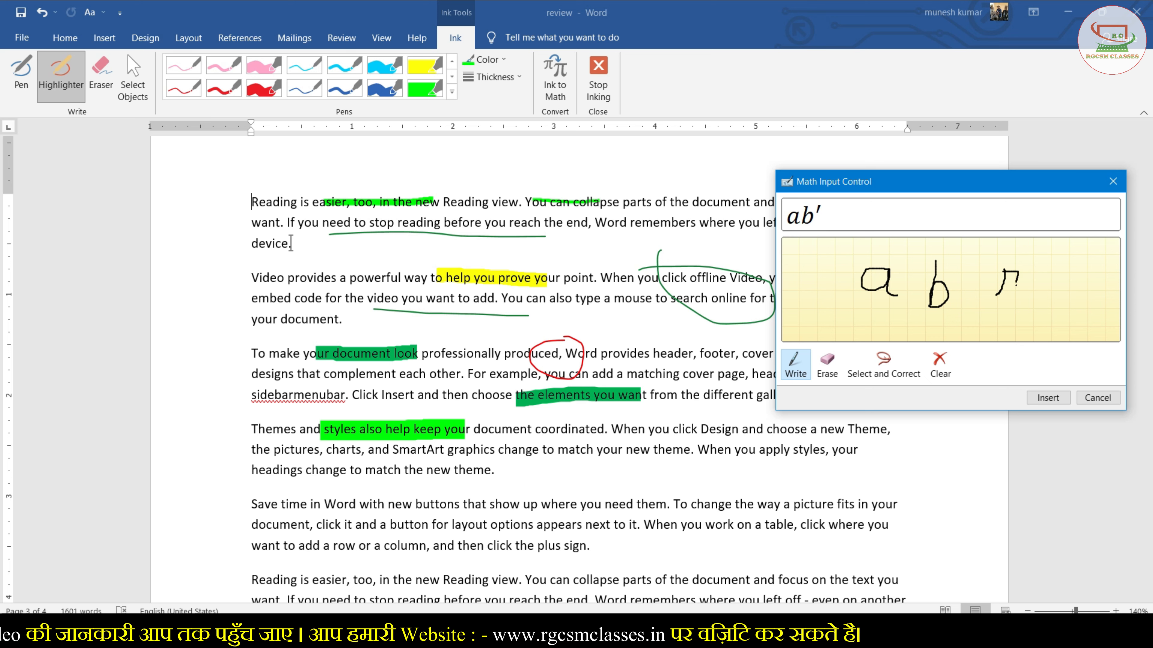
{"action": "left_click_drag", "start_coordinate": [1011, 271], "coordinate": [1022, 300]}
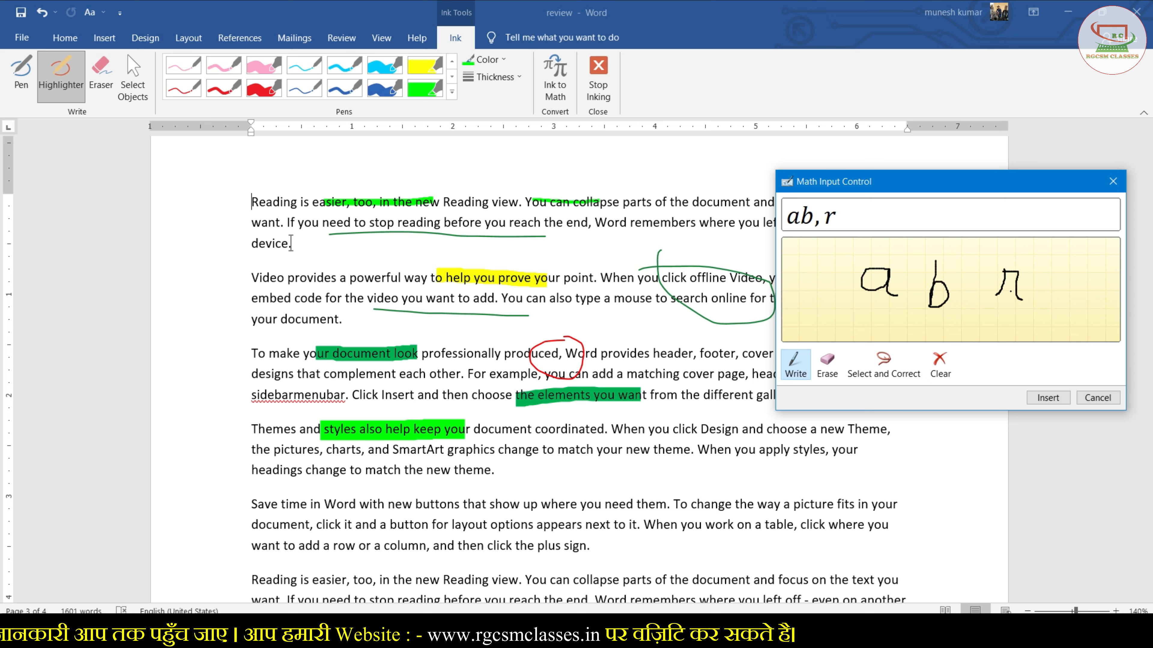
Erase the handwritten r from the math input and clear the remaining handwriting
{"action": "left_click", "coordinate": [827, 363]}
{"action": "left_click_drag", "start_coordinate": [1039, 272], "coordinate": [1005, 300]}
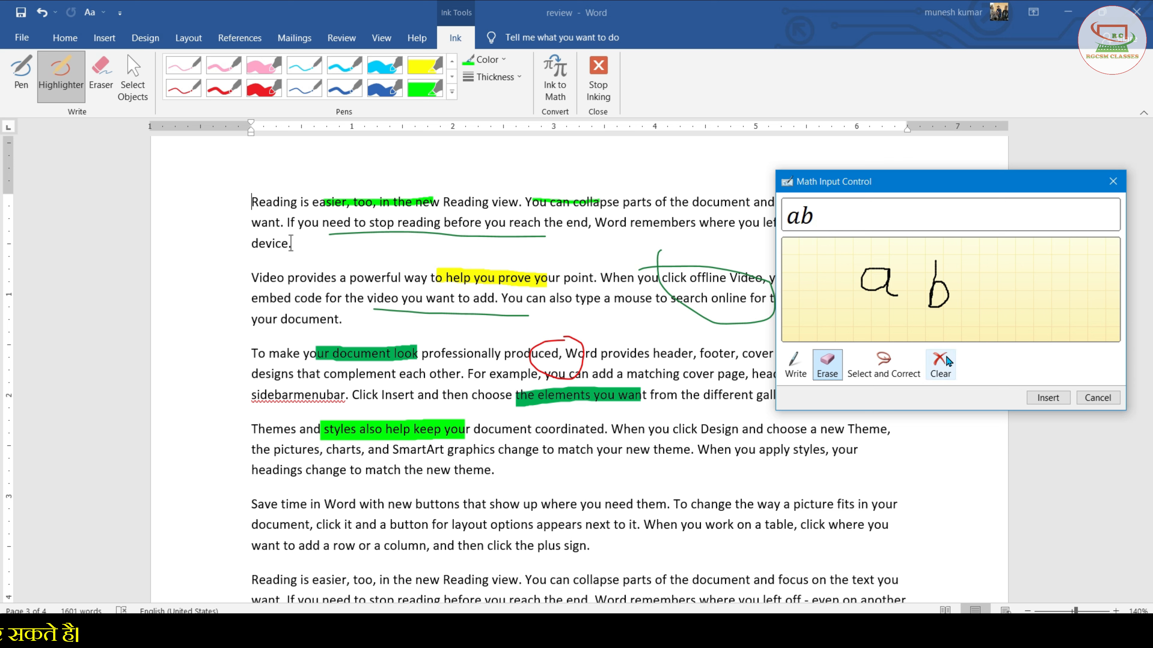
{"action": "left_click", "coordinate": [940, 364]}
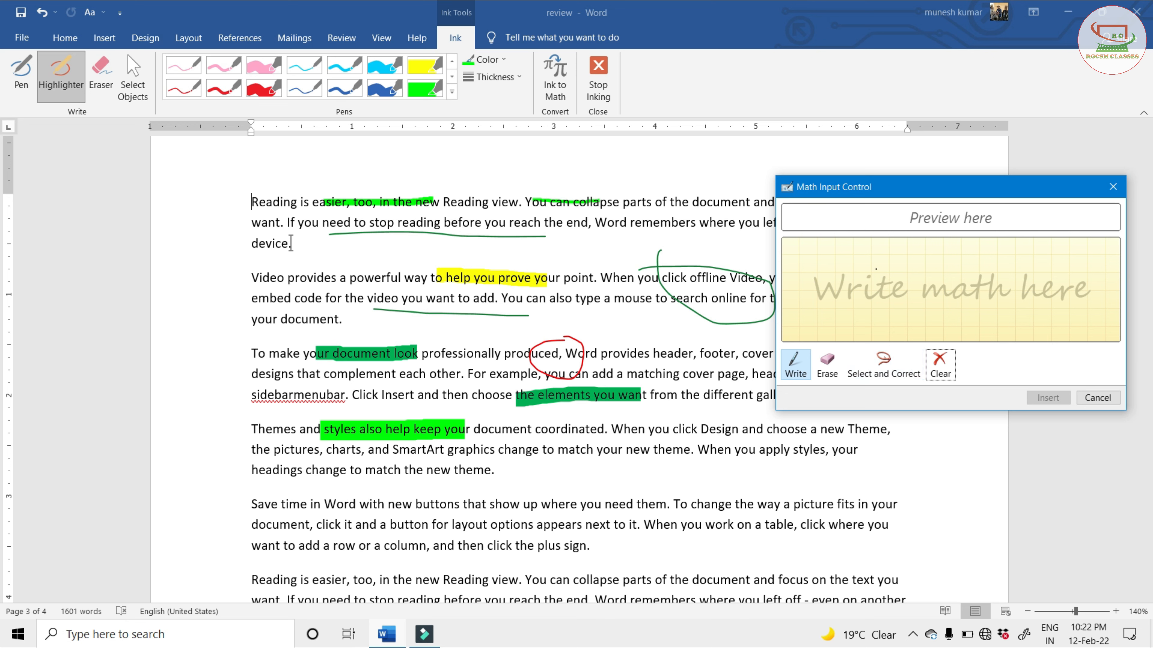
Handwrite "ab" in the math input and insert it as an equation at the start of the "Reading is easier" paragraph
{"action": "left_click_drag", "start_coordinate": [887, 268], "coordinate": [942, 309]}
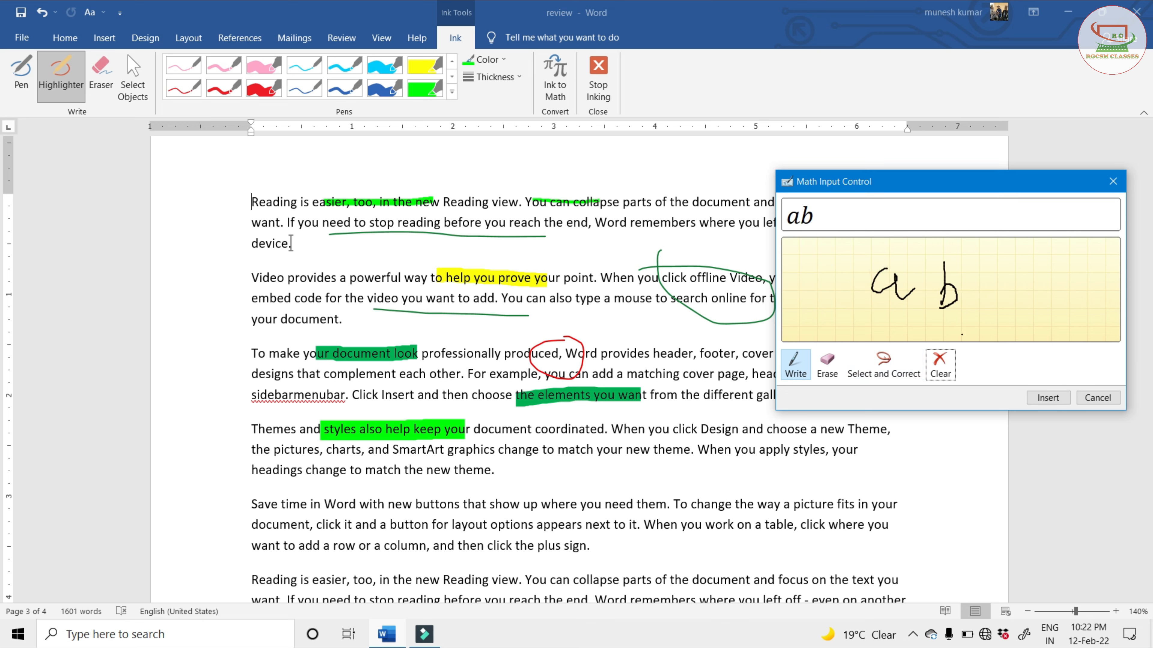
{"action": "left_click", "coordinate": [1043, 399]}
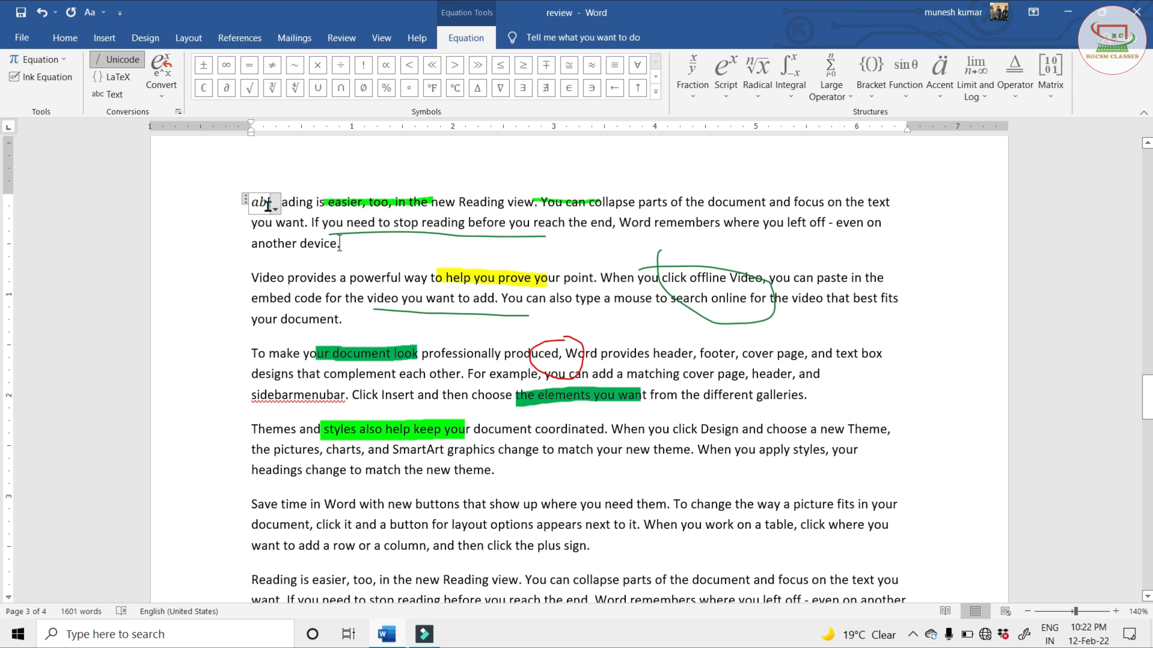
Hide the ink annotations in the document and show them again
{"action": "left_click", "coordinate": [285, 226]}
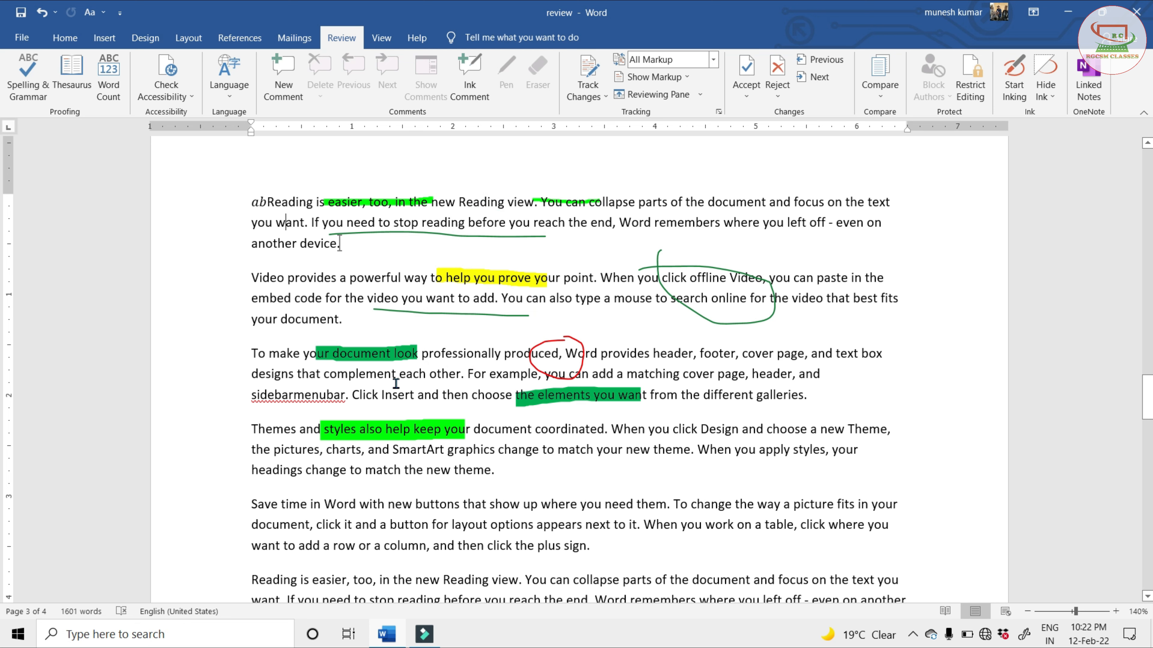
{"action": "left_click", "coordinate": [1049, 96]}
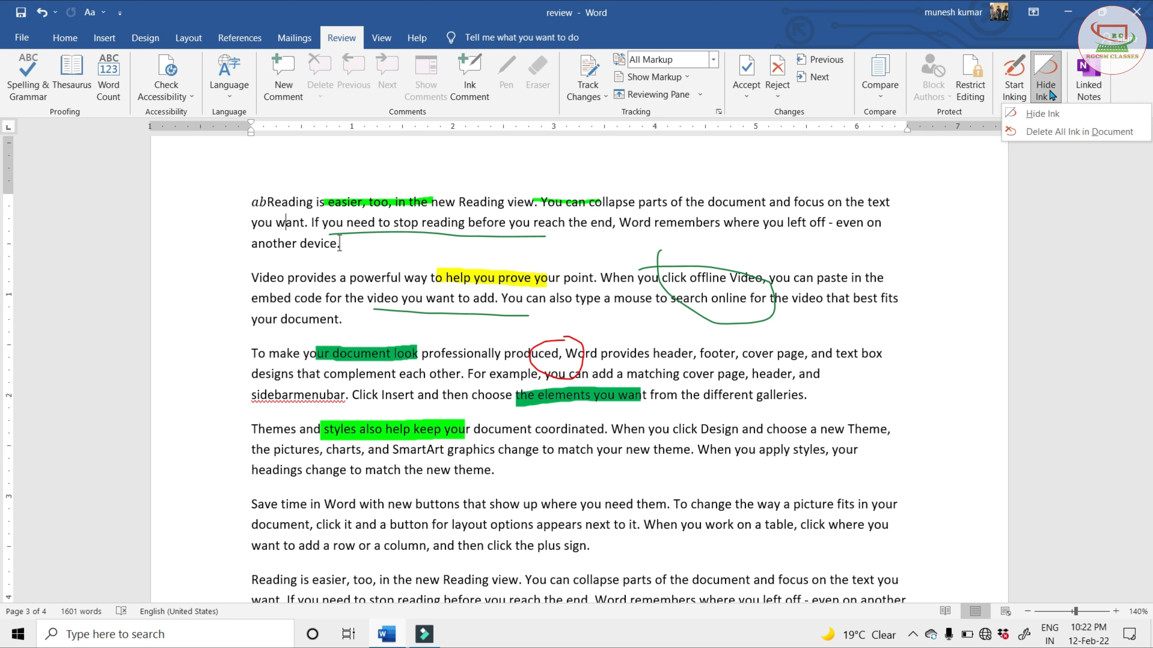
{"action": "left_click", "coordinate": [1041, 114]}
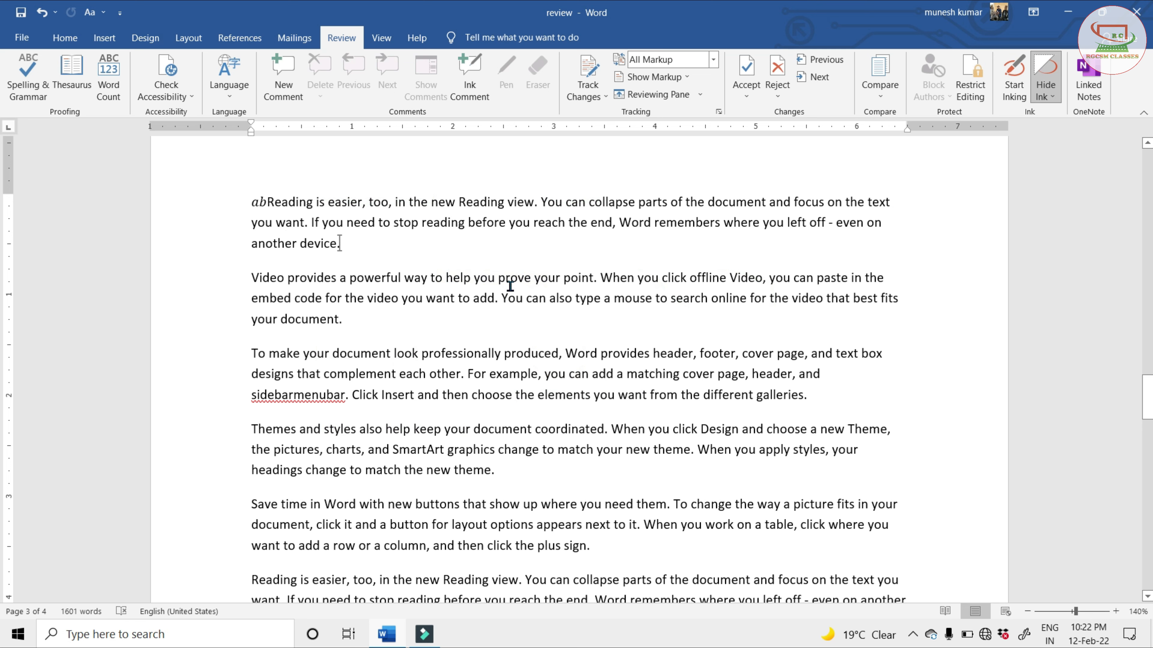
{"action": "left_click", "coordinate": [1050, 97]}
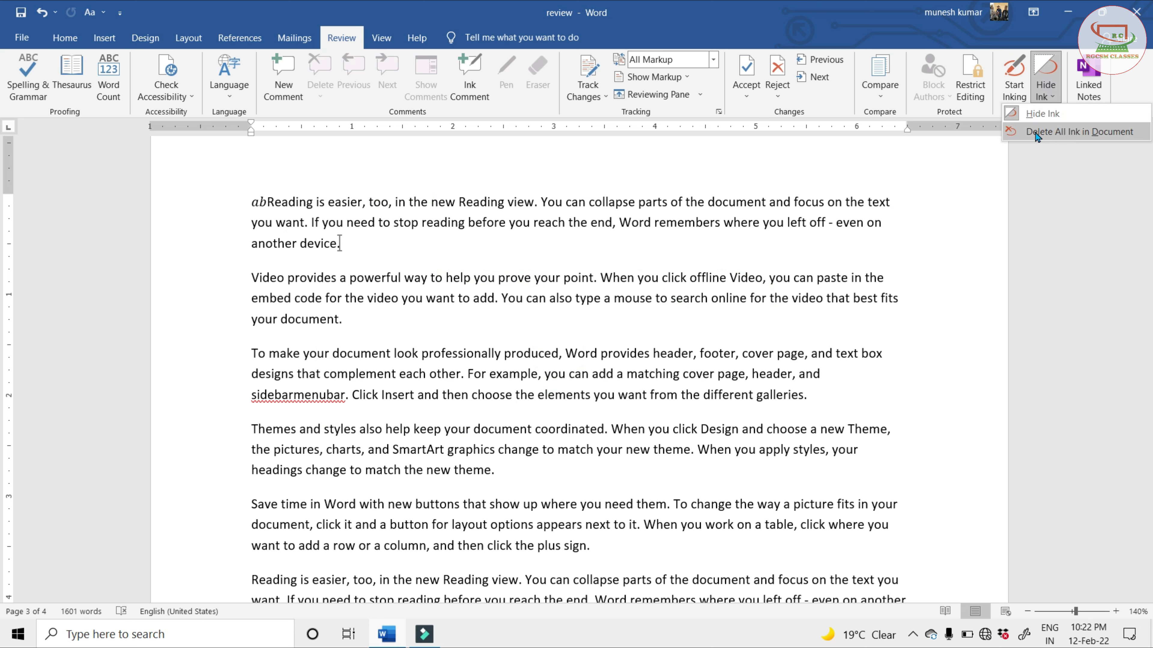
{"action": "left_click", "coordinate": [1042, 115]}
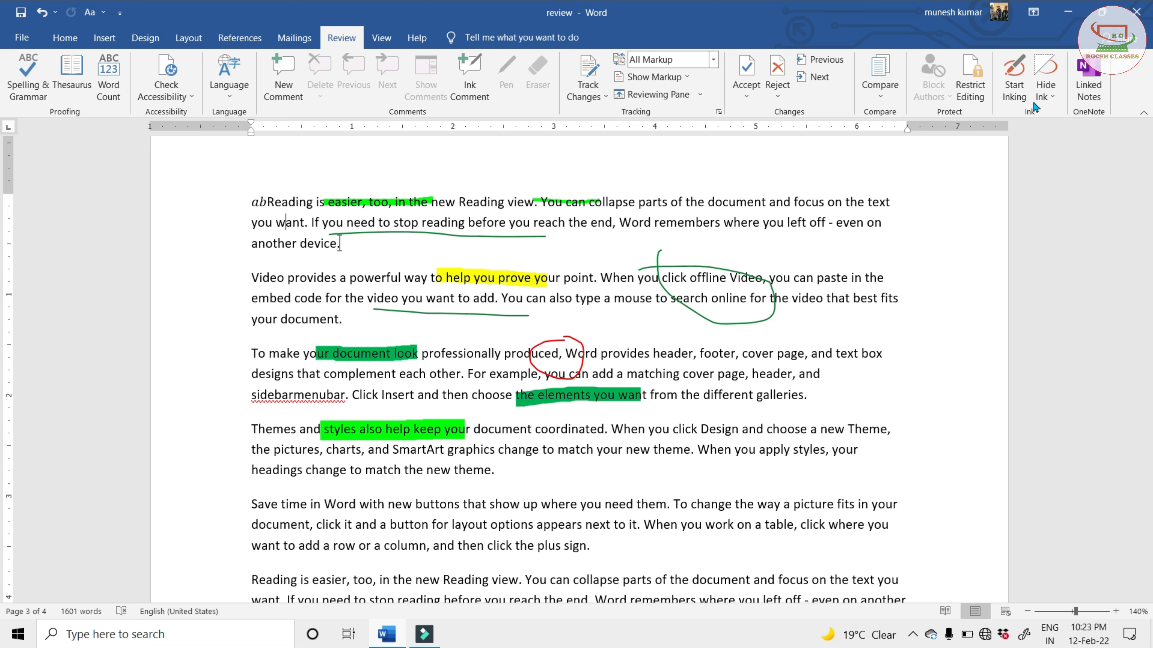
Start inking and delete the green highlighter strokes over "easier, too, in the" and "You can" as selected objects
{"action": "left_click", "coordinate": [1041, 96]}
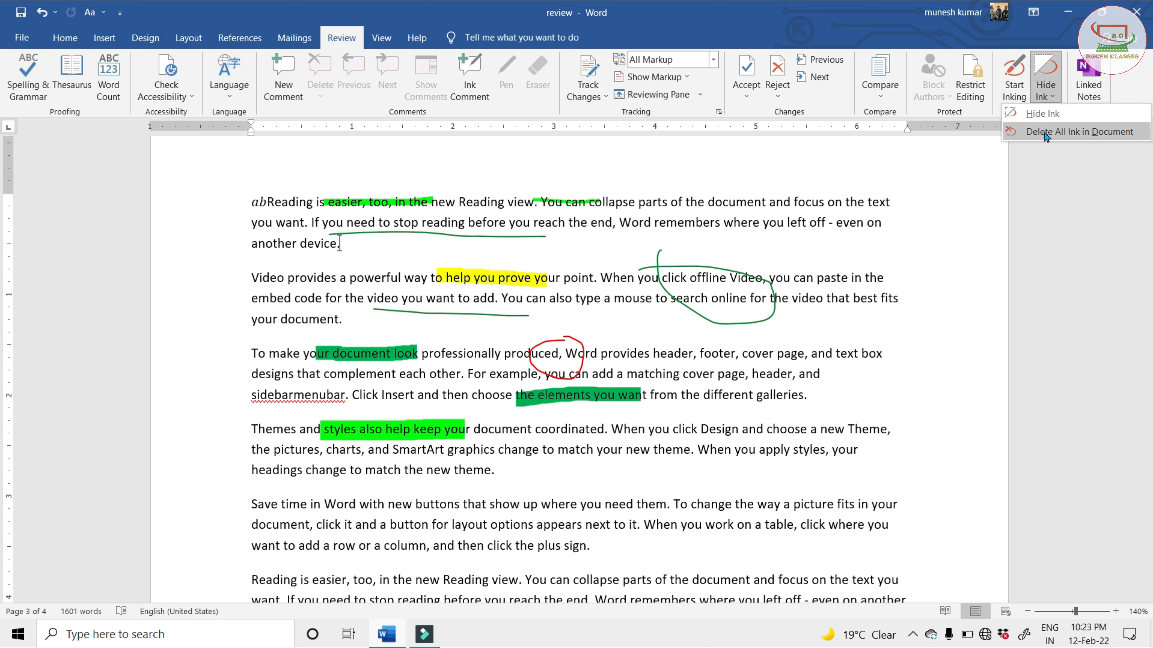
{"action": "left_click", "coordinate": [1011, 70]}
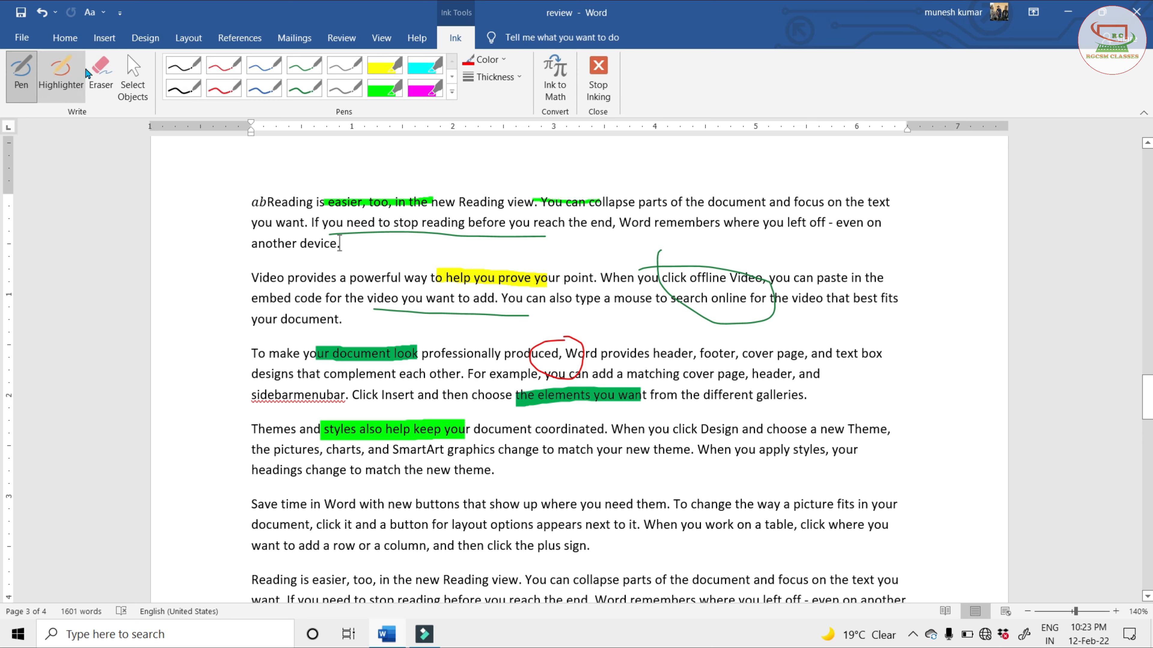
{"action": "left_click", "coordinate": [137, 79]}
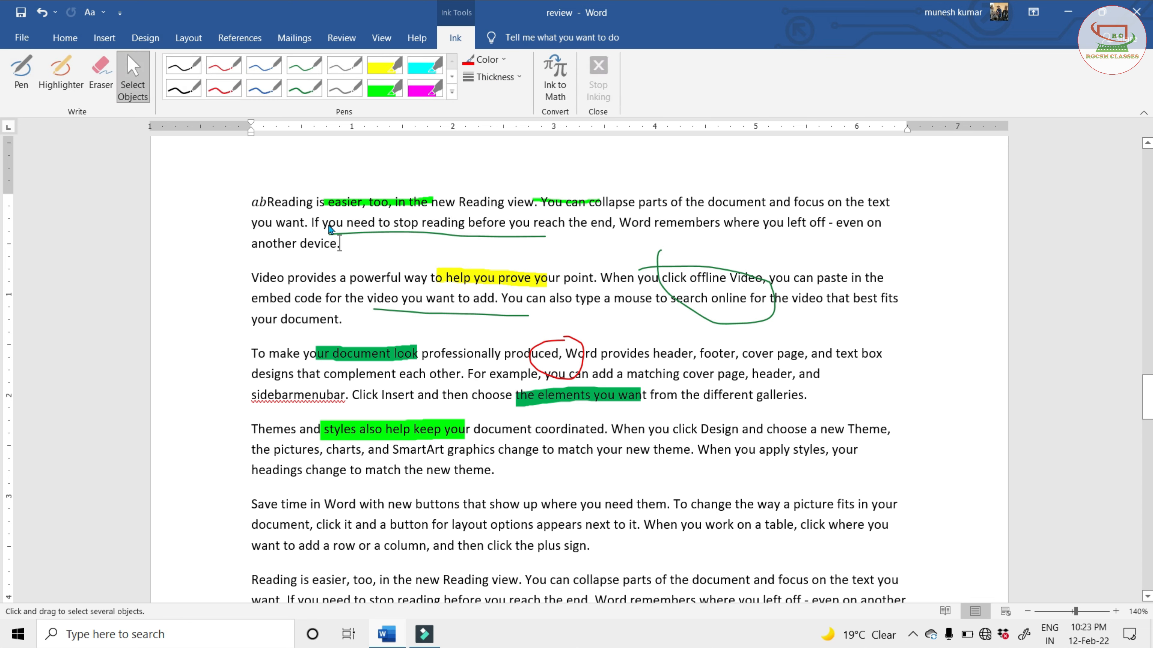
{"action": "left_click", "coordinate": [356, 202]}
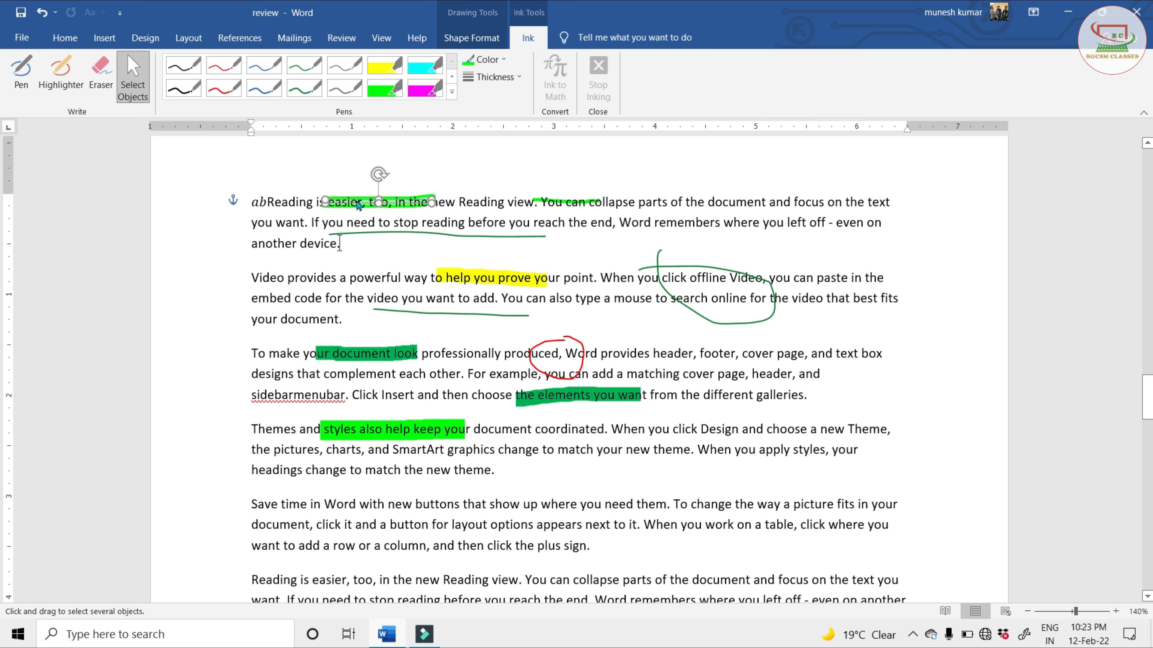
{"action": "key", "text": "Delete"}
{"action": "left_click", "coordinate": [568, 204]}
{"action": "key", "text": "Delete"}
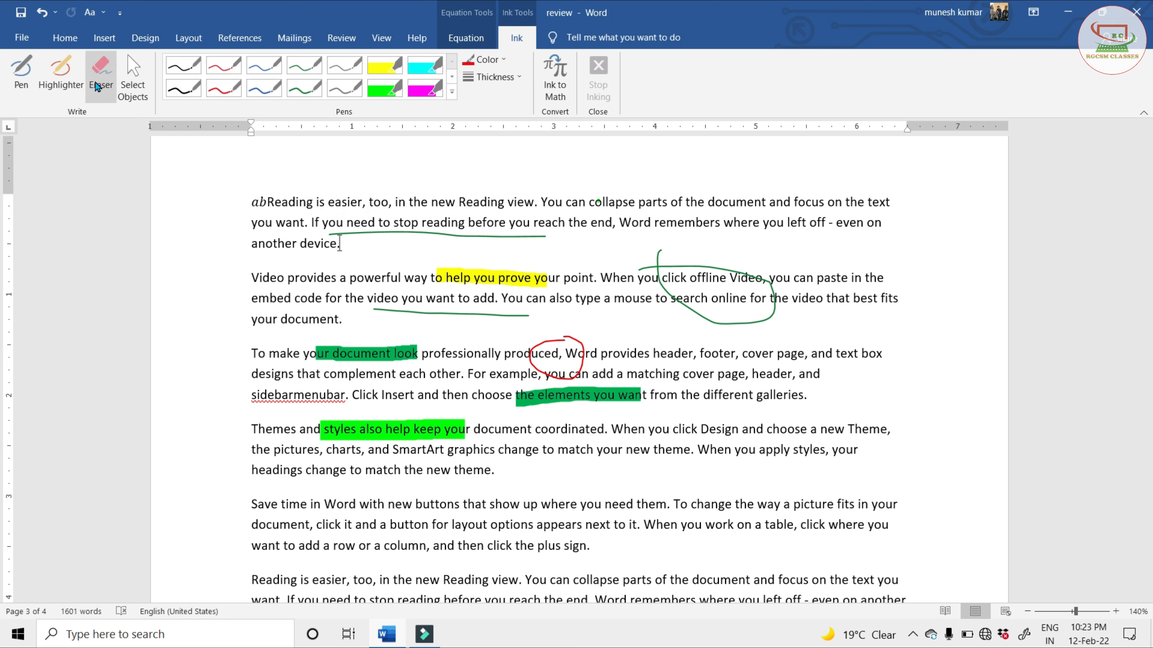
Erase the green pen loop around "click offline Video" in the "Video provides" paragraph and stop inking
{"action": "left_click", "coordinate": [97, 82]}
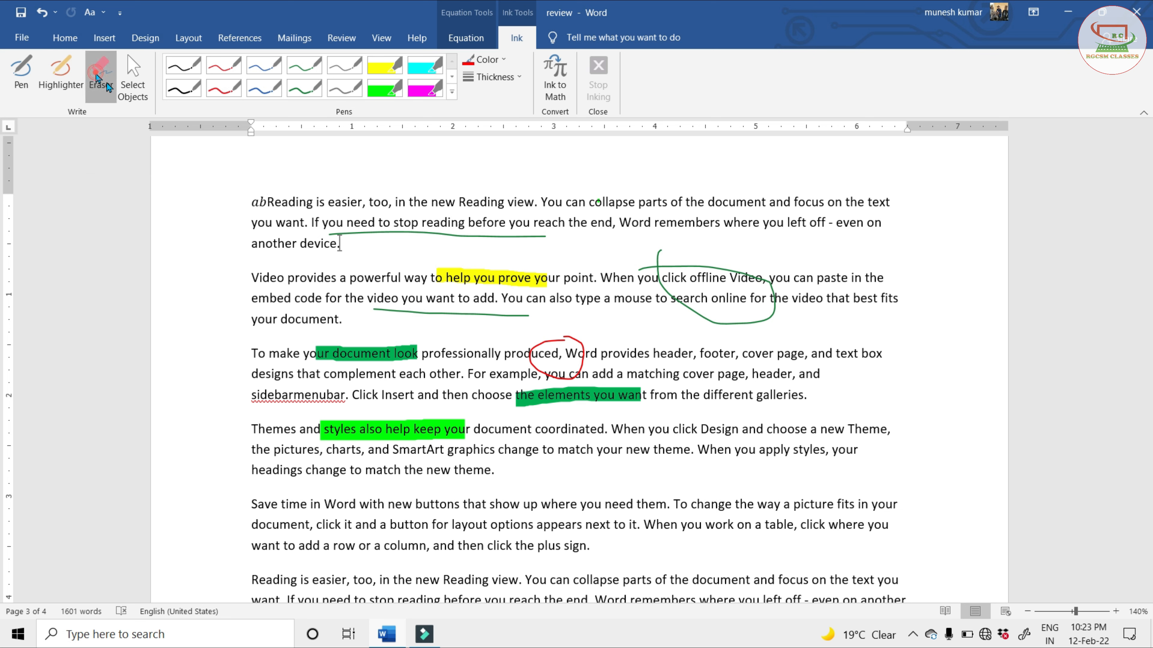
{"action": "left_click", "coordinate": [660, 257]}
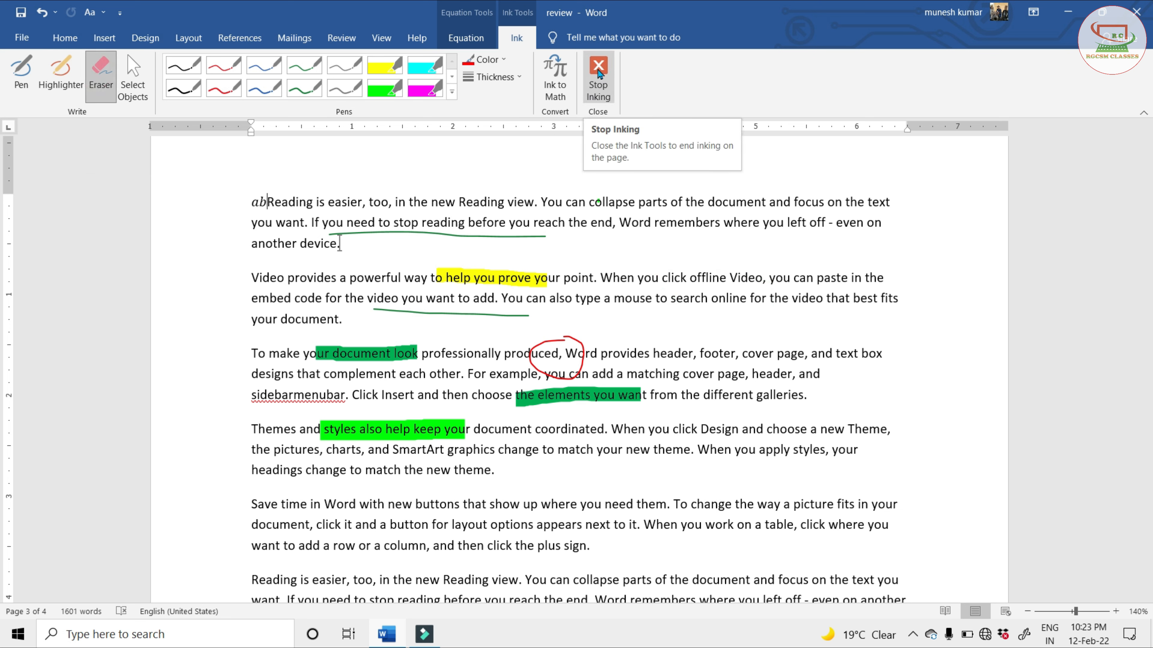
{"action": "left_click", "coordinate": [598, 74]}
{"action": "left_click", "coordinate": [463, 299]}
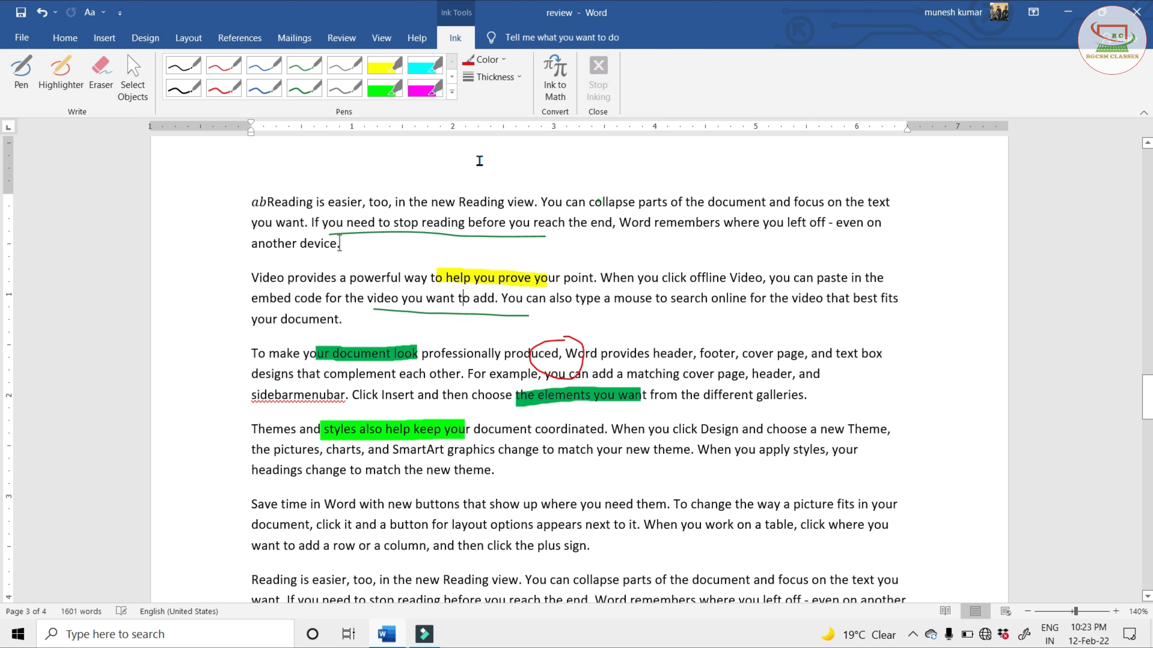
Delete all remaining ink in the document and place the cursor at the end of the "Video provides" paragraph
{"action": "left_click", "coordinate": [341, 37]}
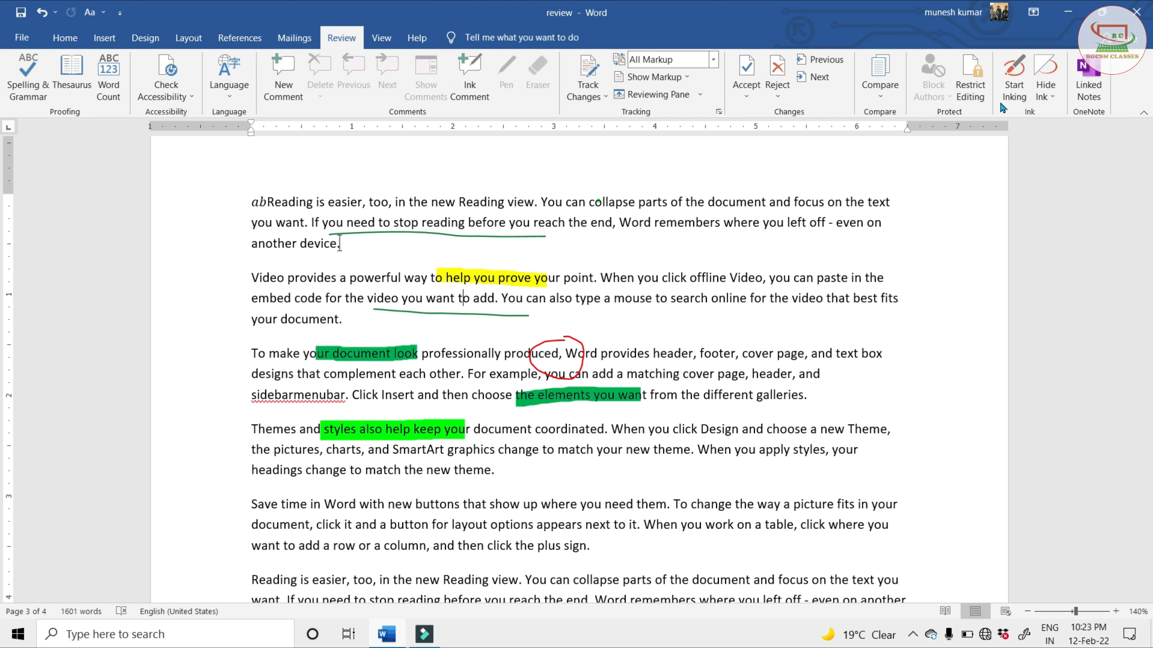
{"action": "left_click", "coordinate": [1044, 91]}
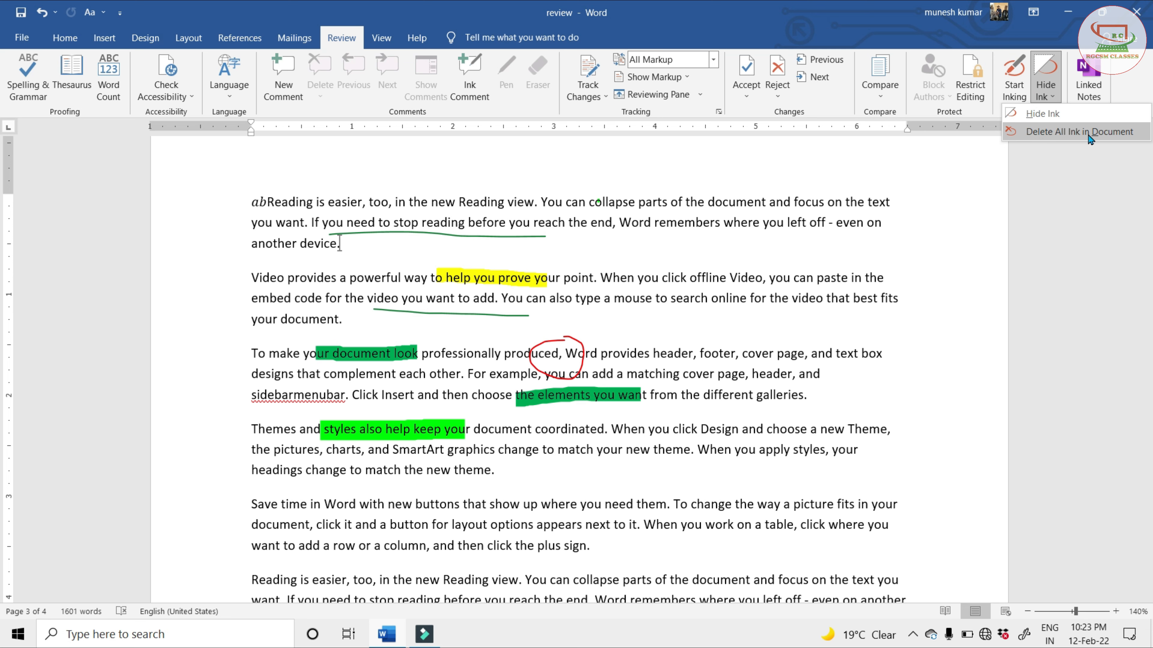
{"action": "left_click", "coordinate": [1079, 132]}
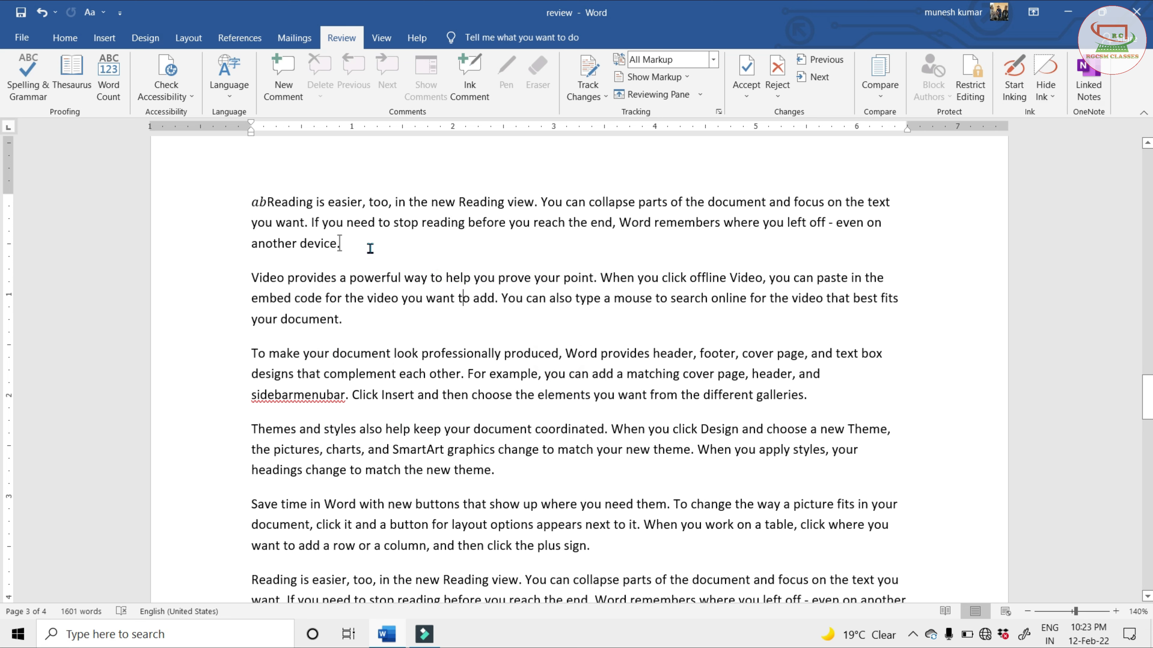
{"action": "left_click", "coordinate": [354, 321]}
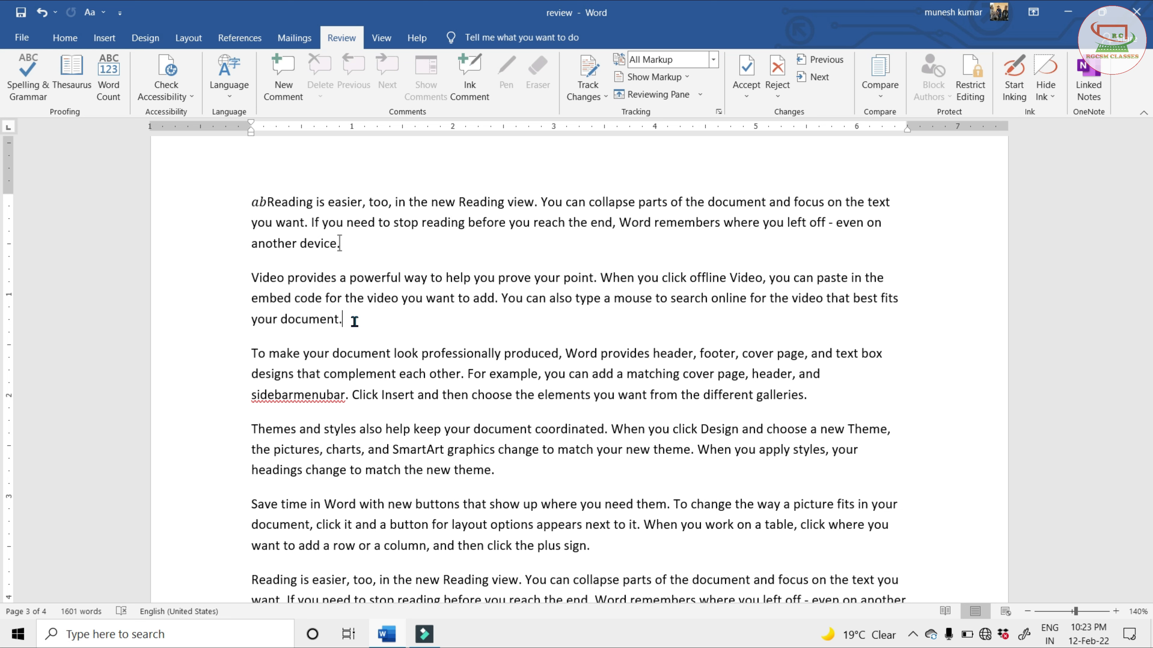